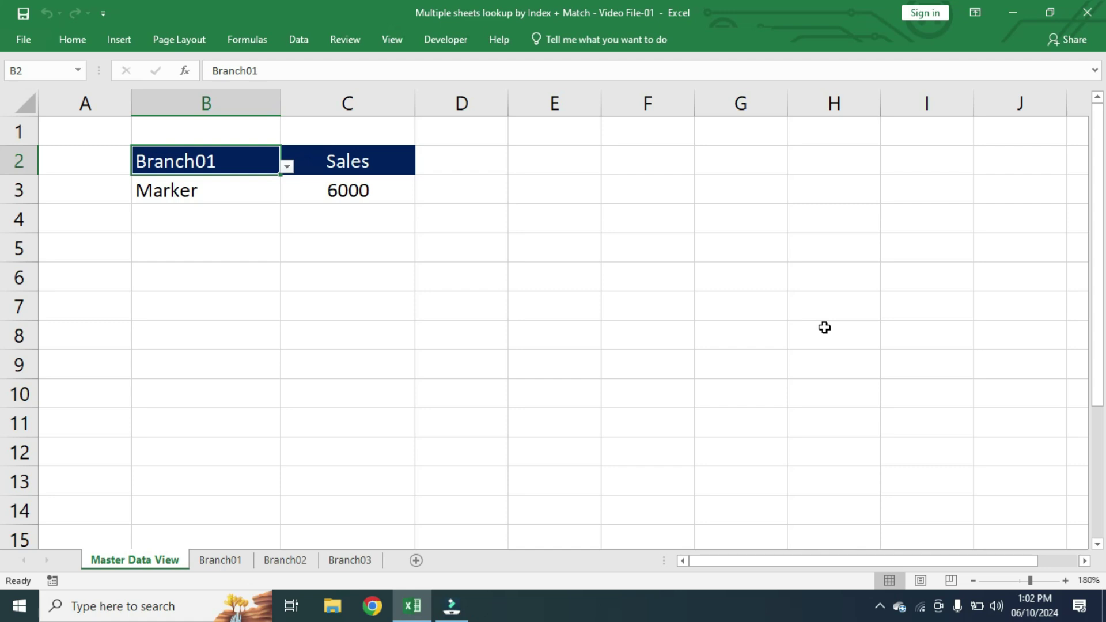
Check the B2 branch list, then select Branch01's product names and sales figures.
click(204, 162)
click(287, 167)
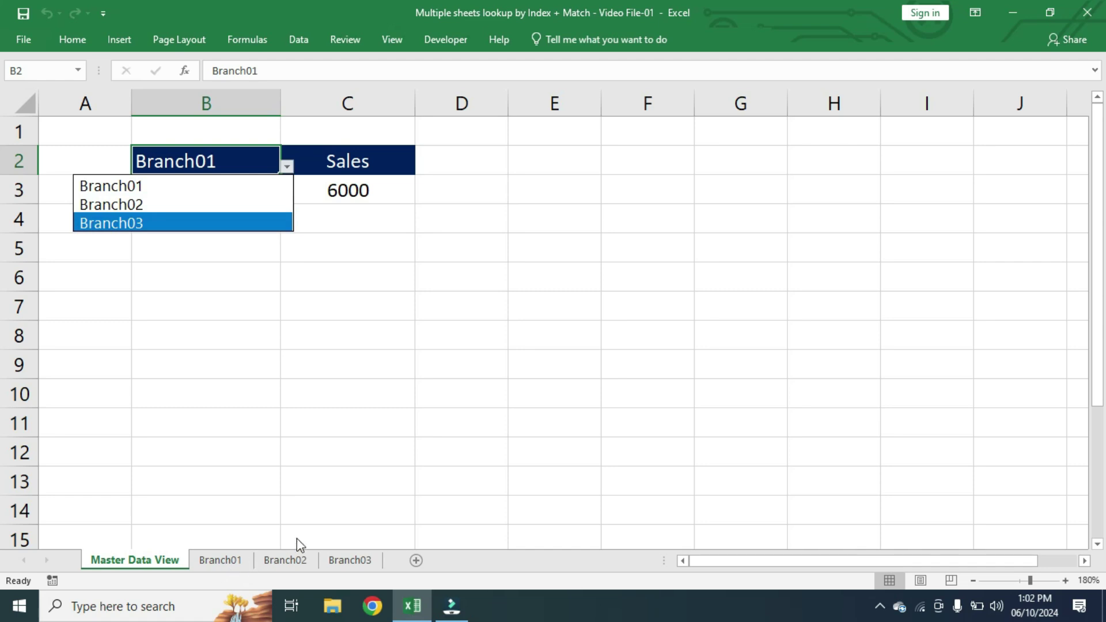
click(228, 568)
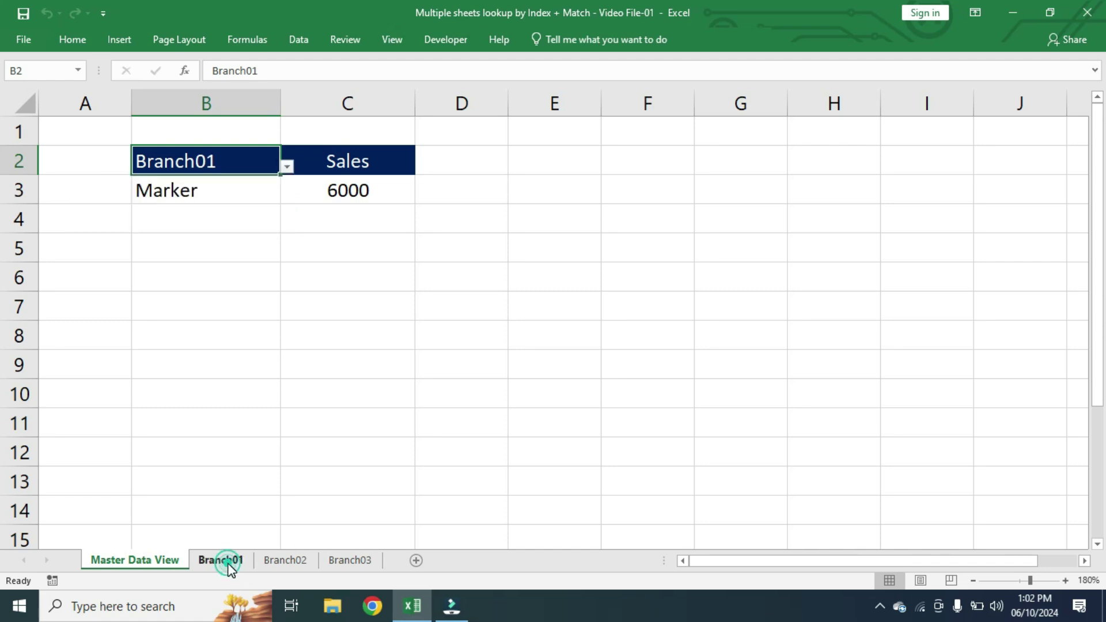
click(227, 562)
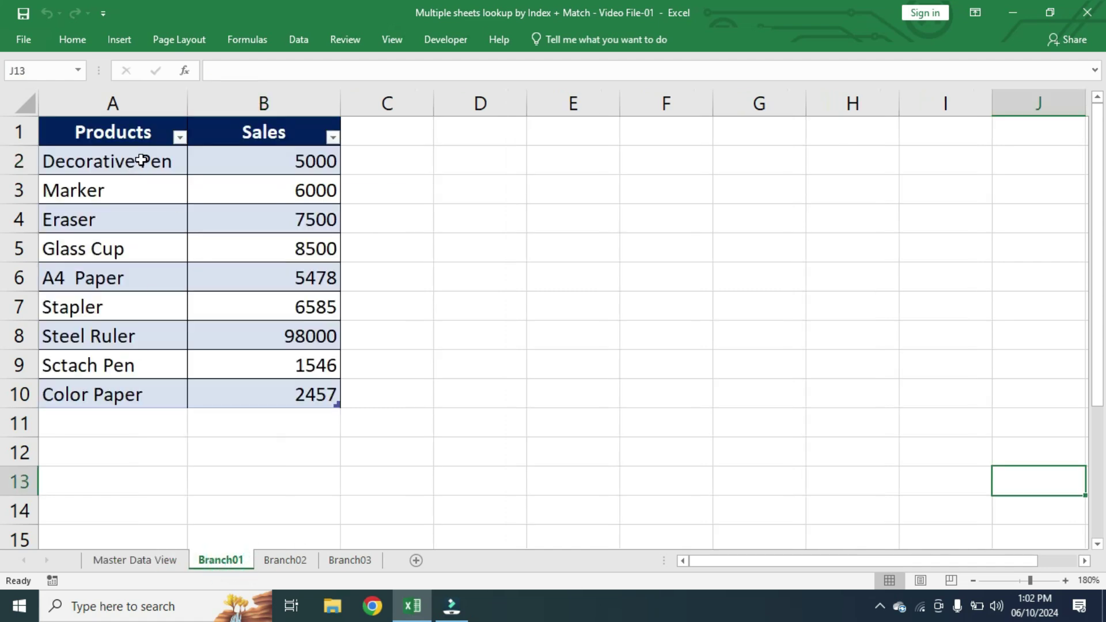
drag(133, 167, 115, 398)
drag(288, 156, 271, 397)
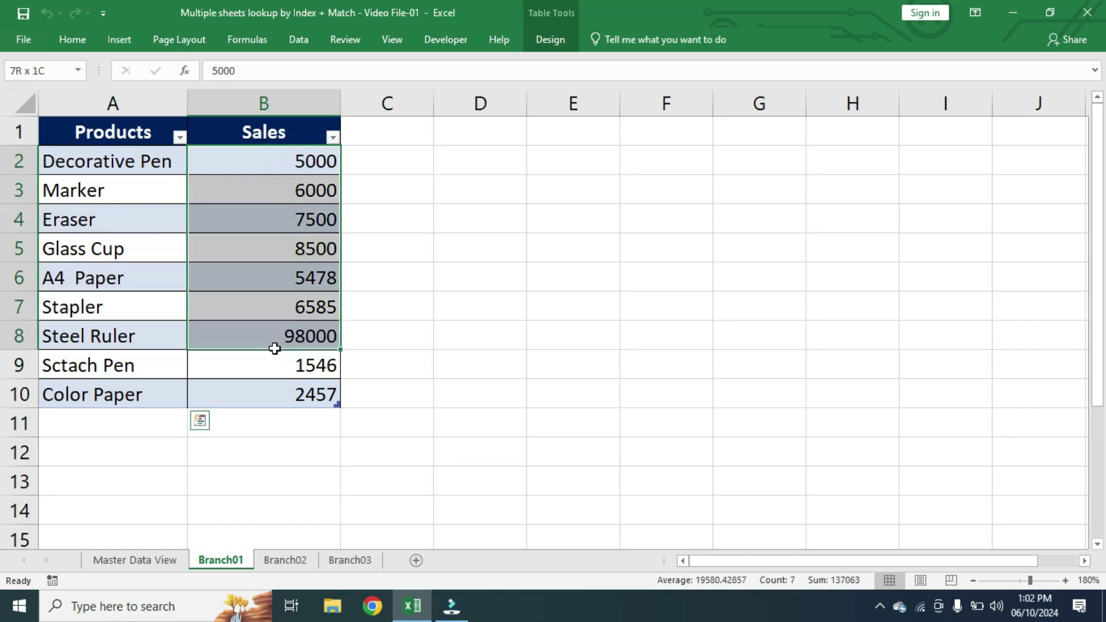
click(262, 395)
Look over the Branch02 and Branch03 sheets and return to Master Data View.
click(291, 563)
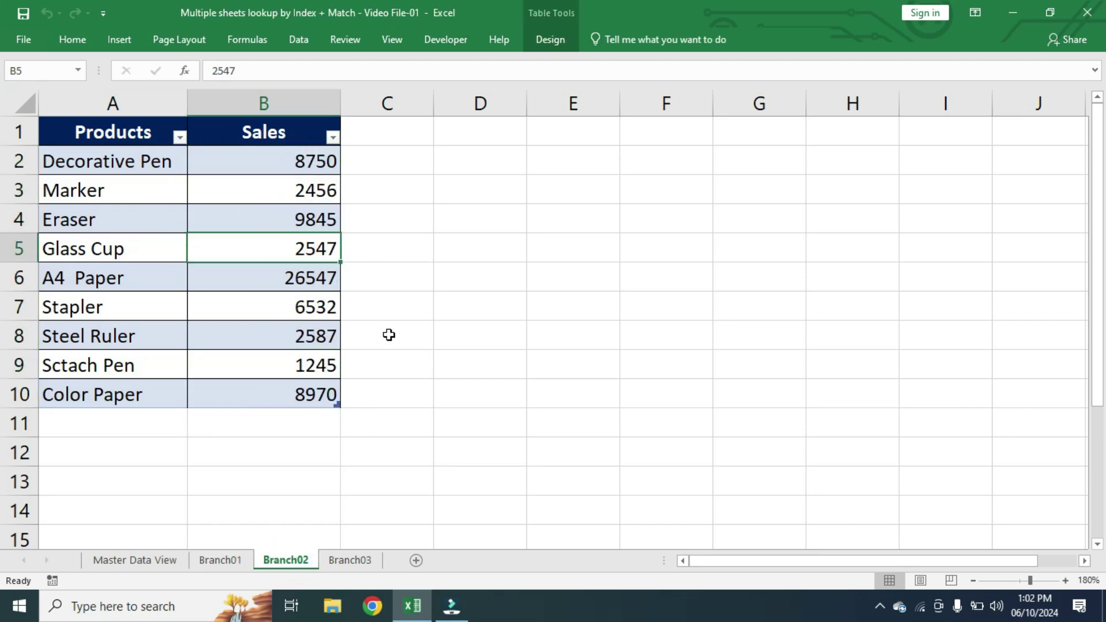
click(364, 567)
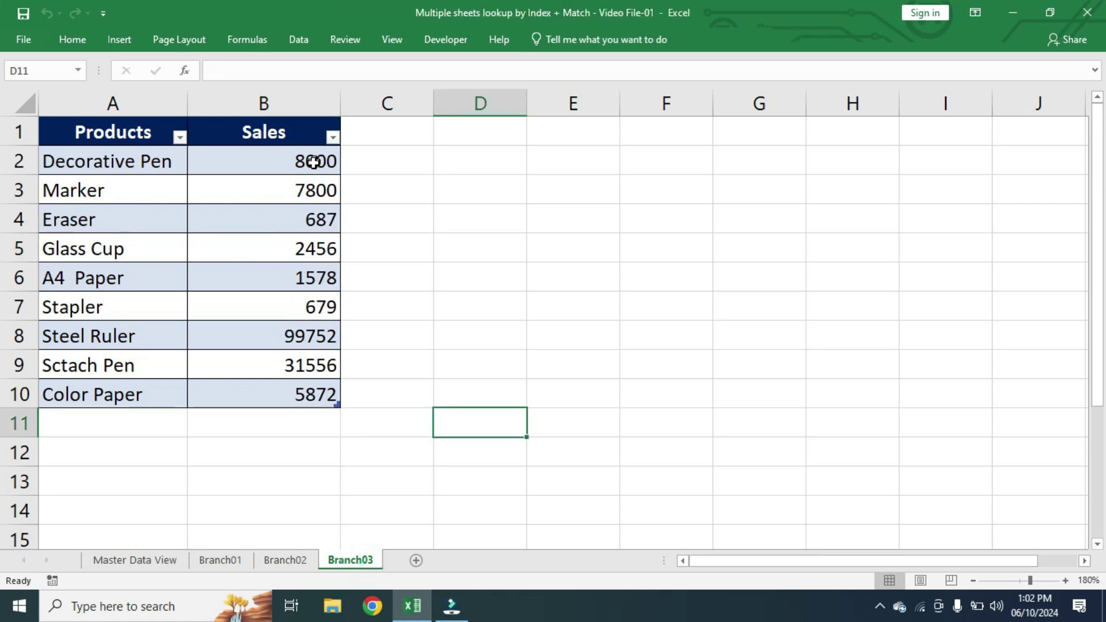
click(154, 562)
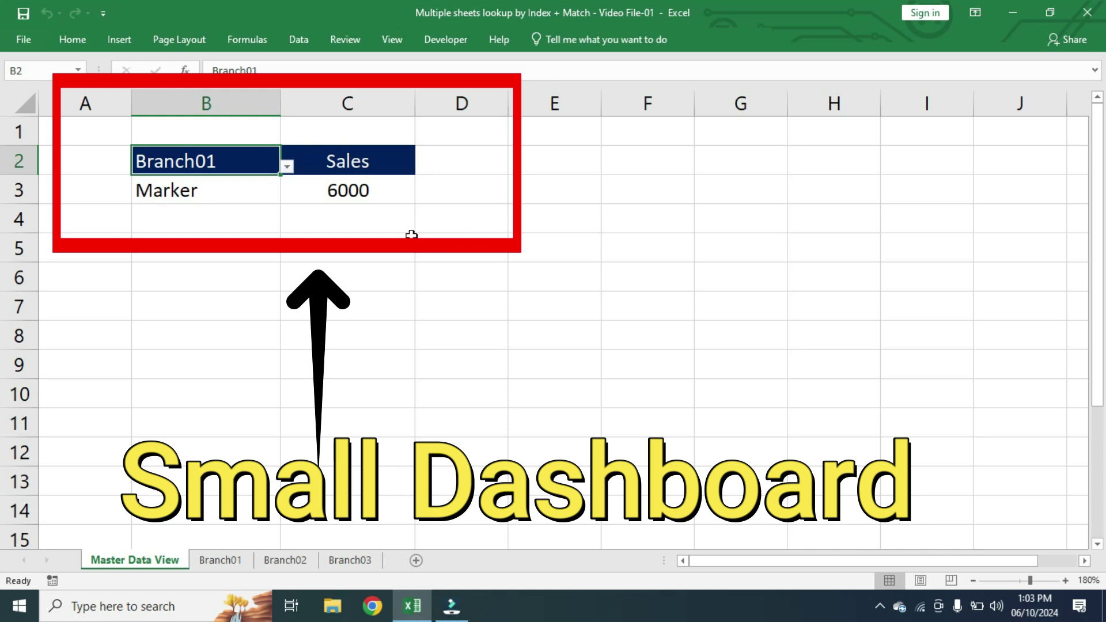
click(286, 166)
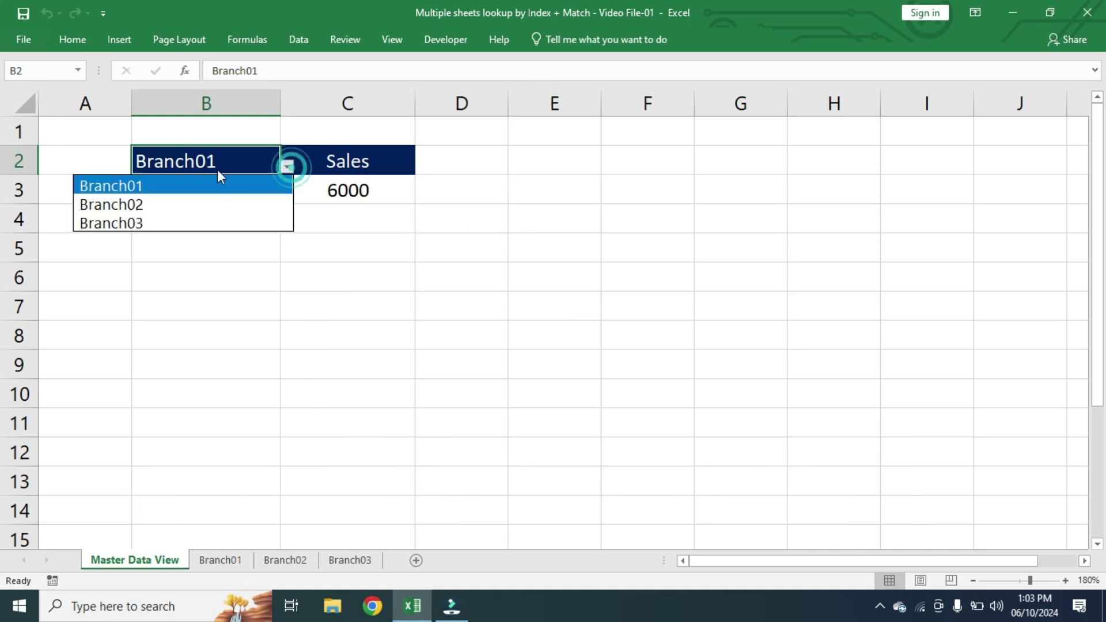
click(198, 282)
Review B3's product list and the lookup formula in C3.
click(239, 190)
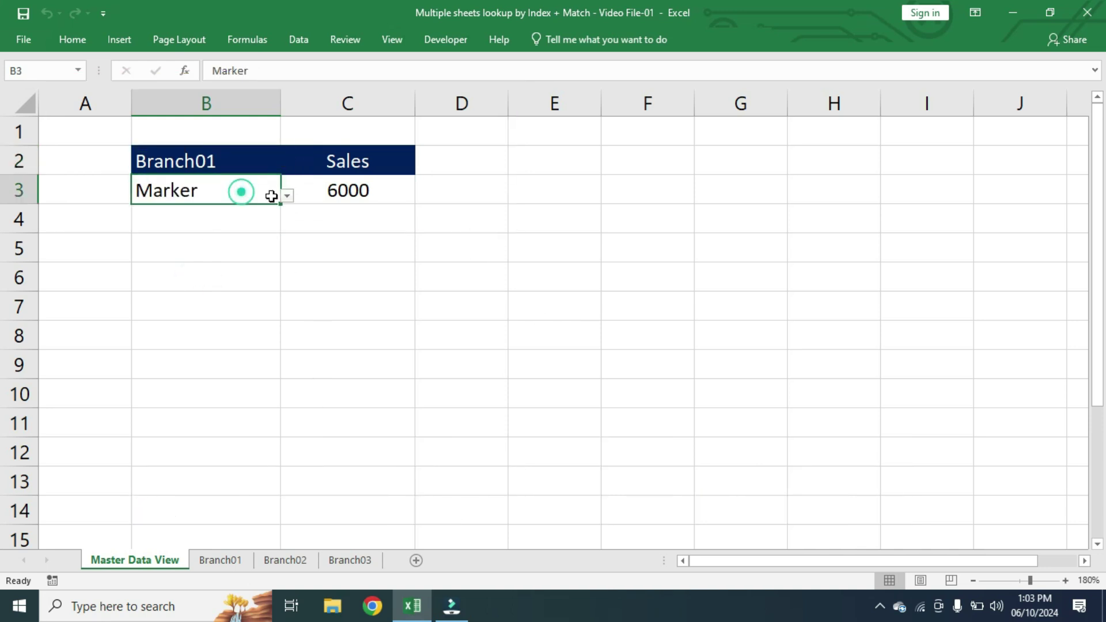
click(288, 196)
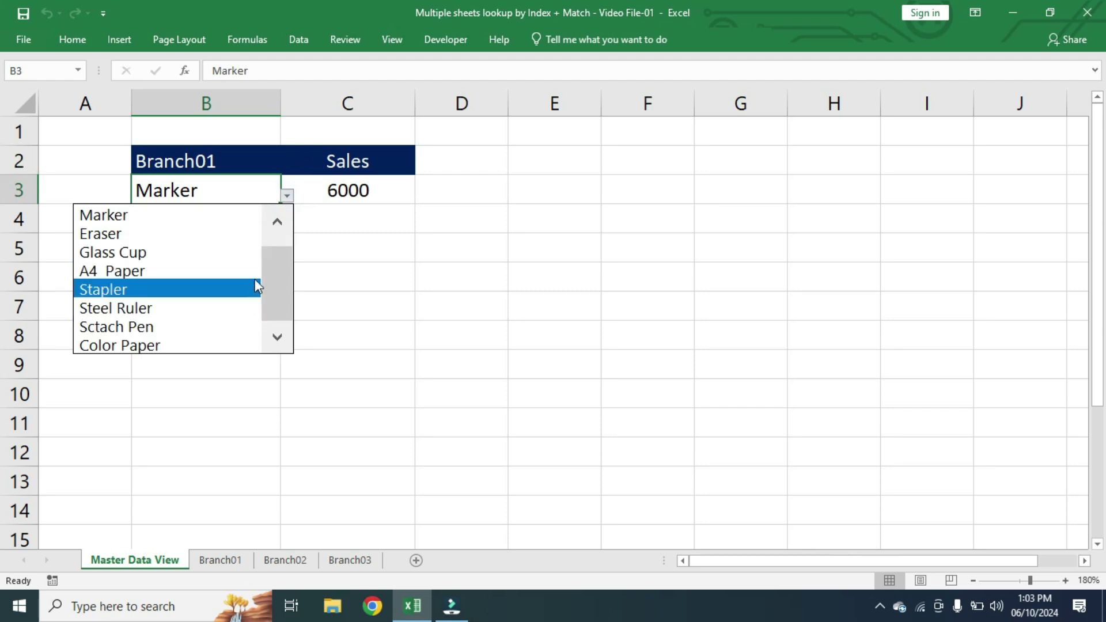
click(407, 197)
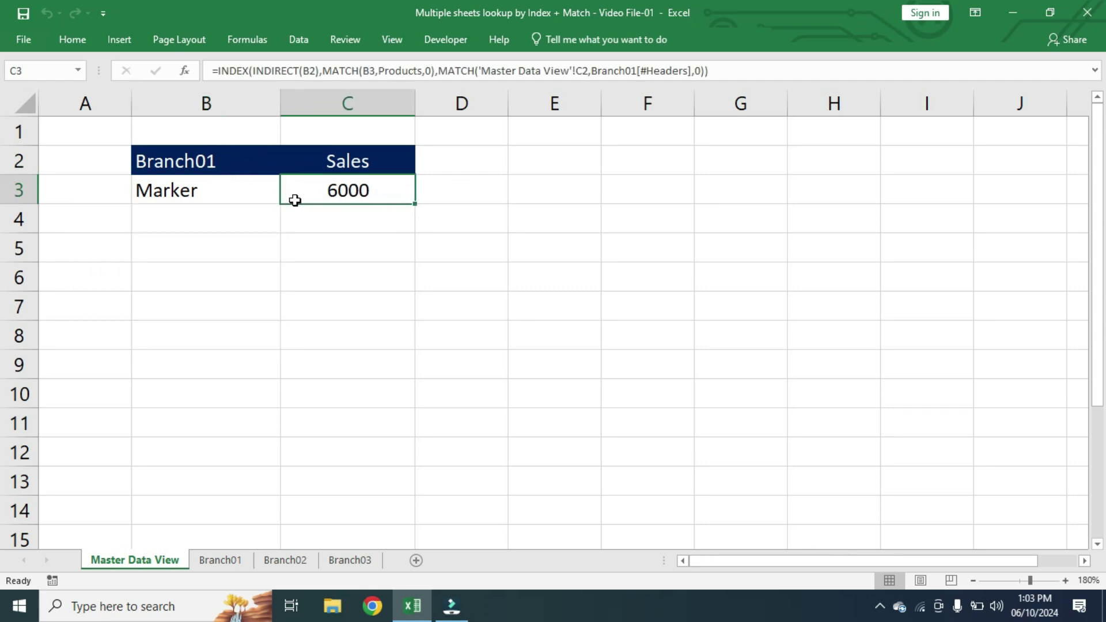
click(216, 192)
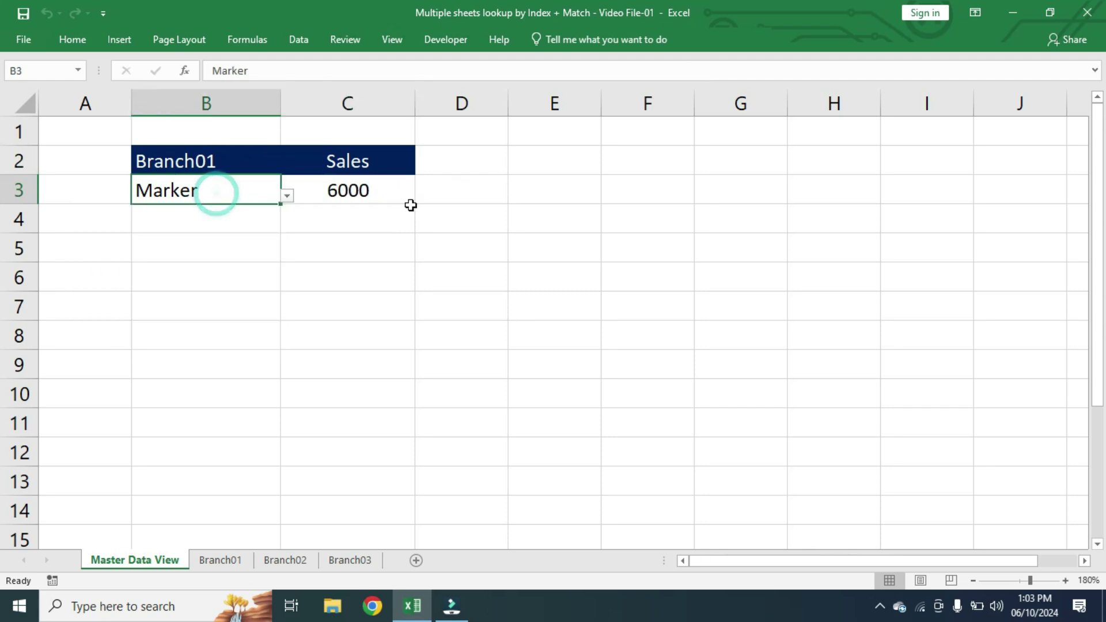
Switch the B2 branch to Branch02 and view the C3 sales result.
click(225, 160)
click(287, 166)
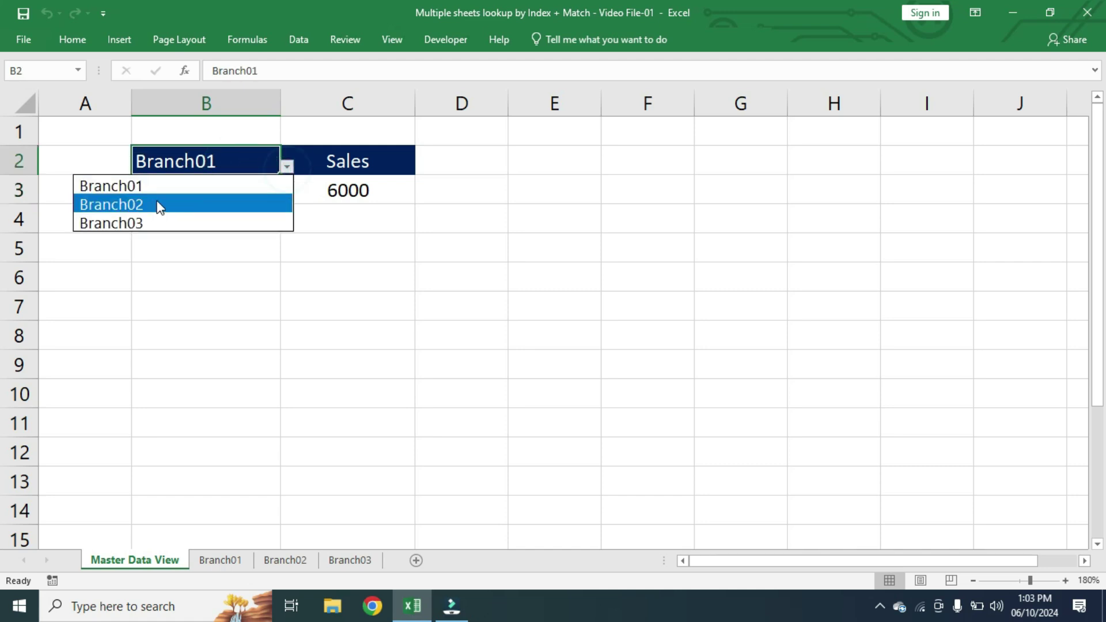
click(151, 206)
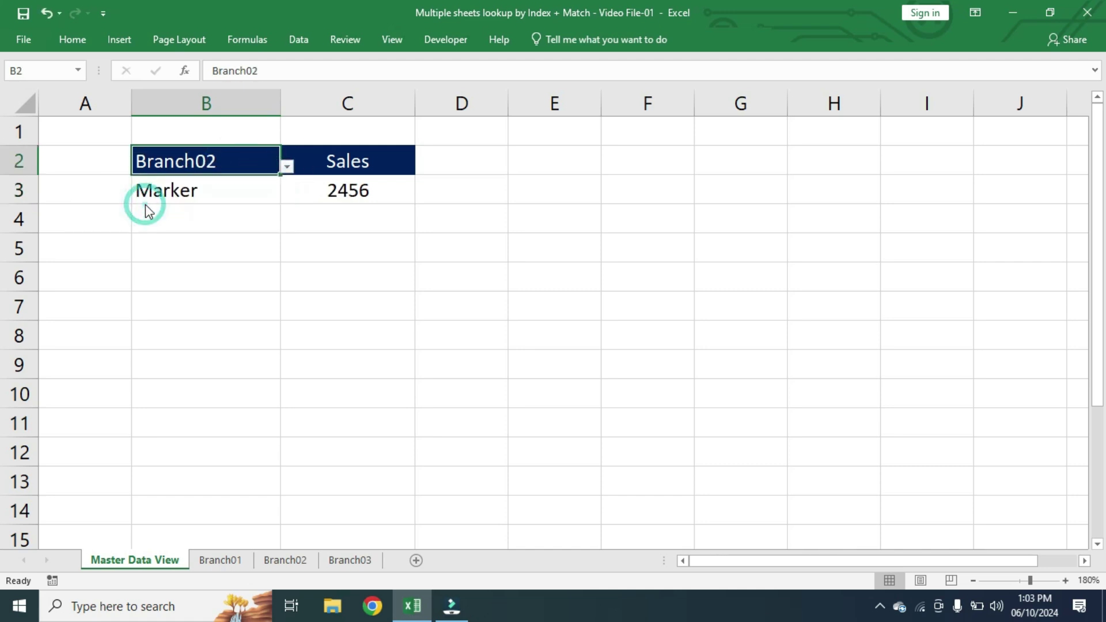
click(368, 191)
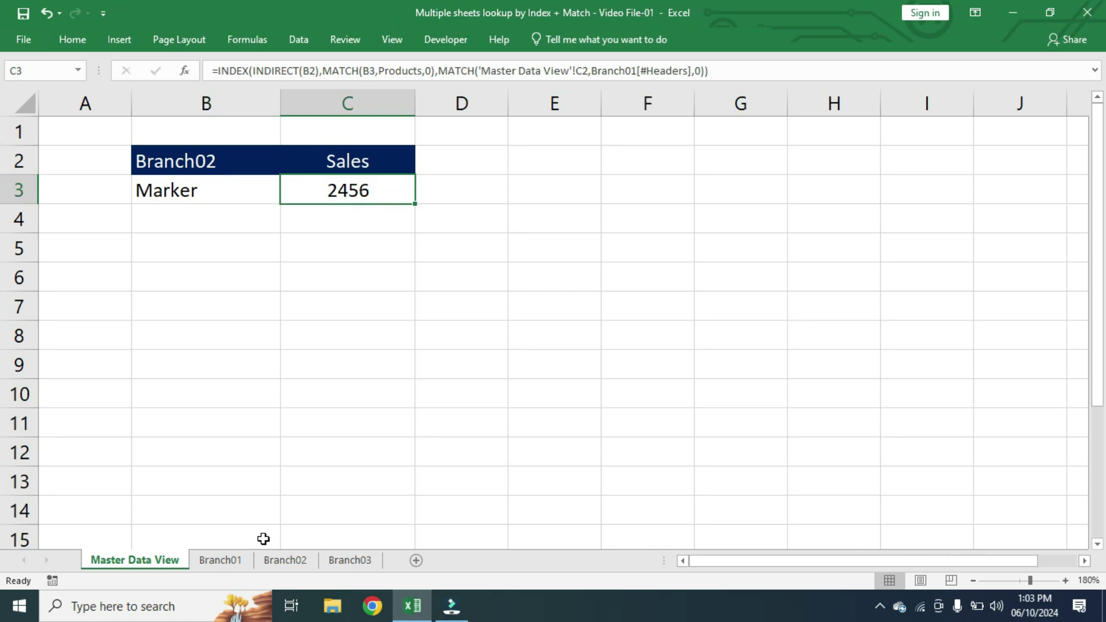
Verify Marker's sales of 2456 on the Branch02 sheet.
click(292, 565)
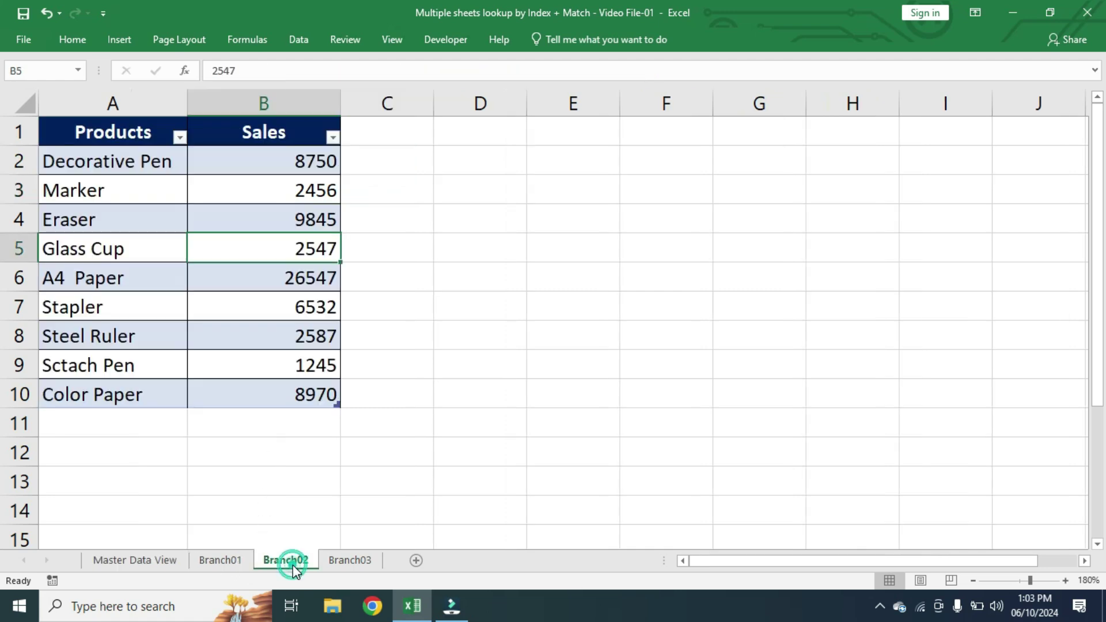
click(116, 221)
click(111, 183)
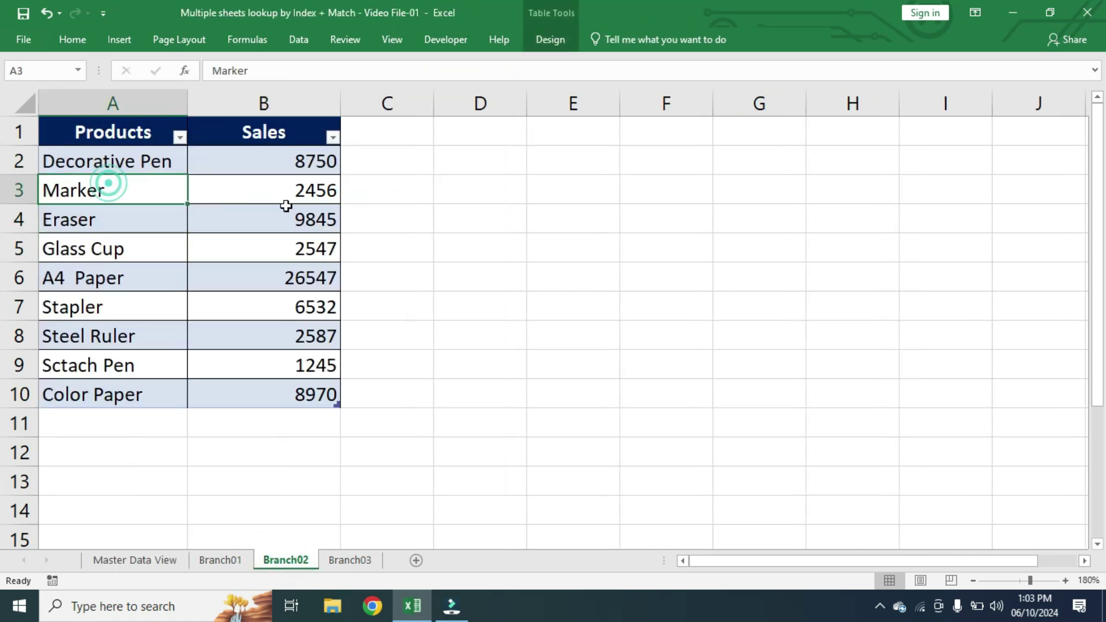
click(293, 193)
click(150, 561)
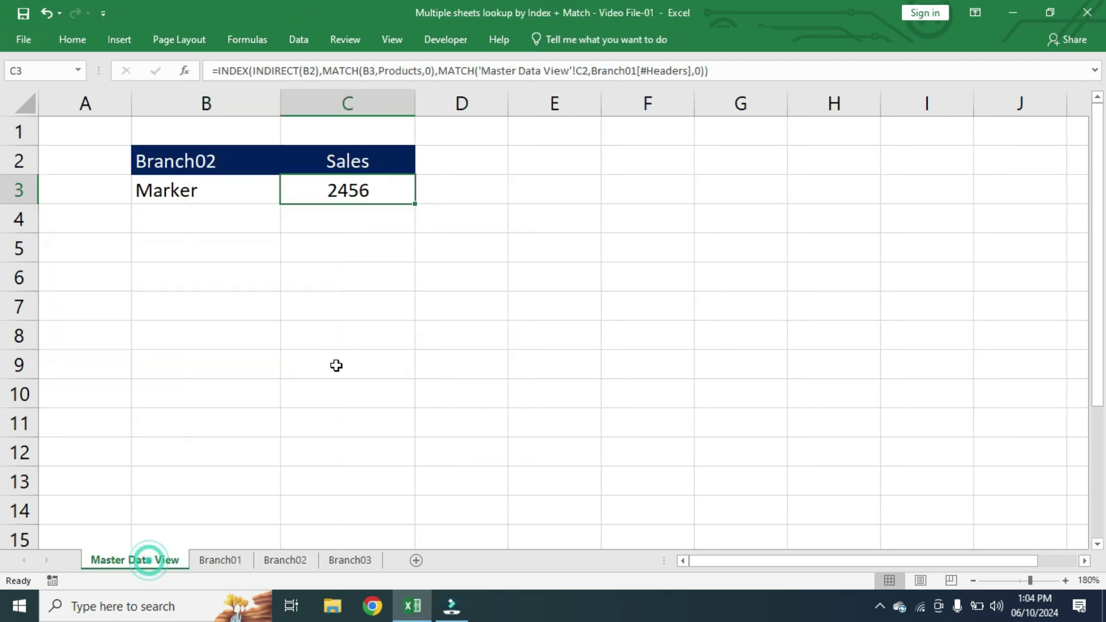
click(382, 194)
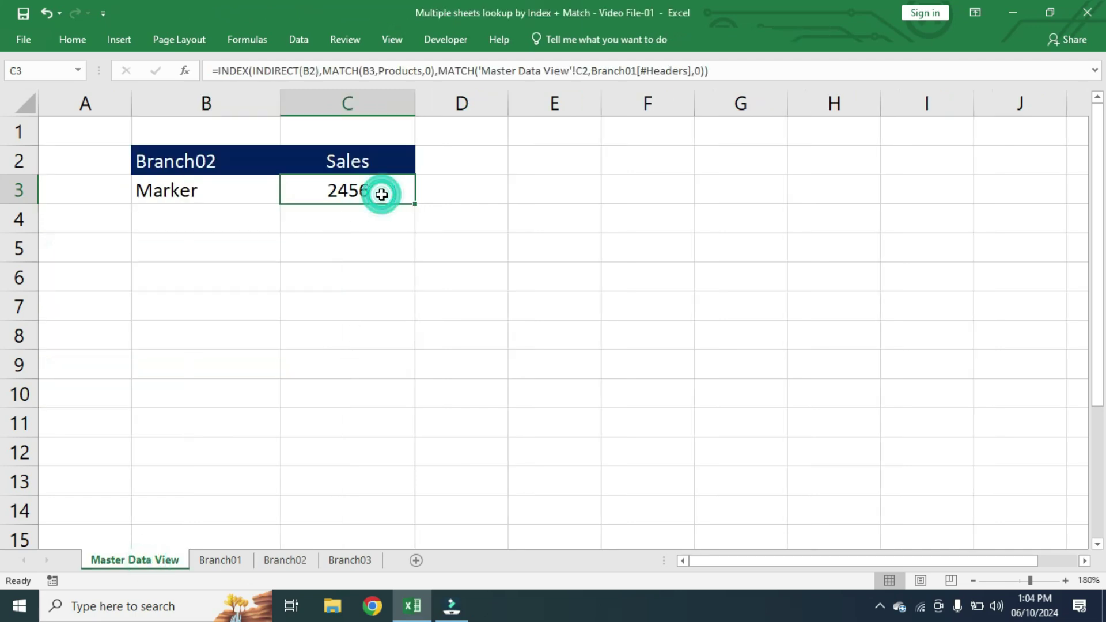
Switch the branch to Branch03 and view the updated C3 sales.
click(228, 163)
click(286, 166)
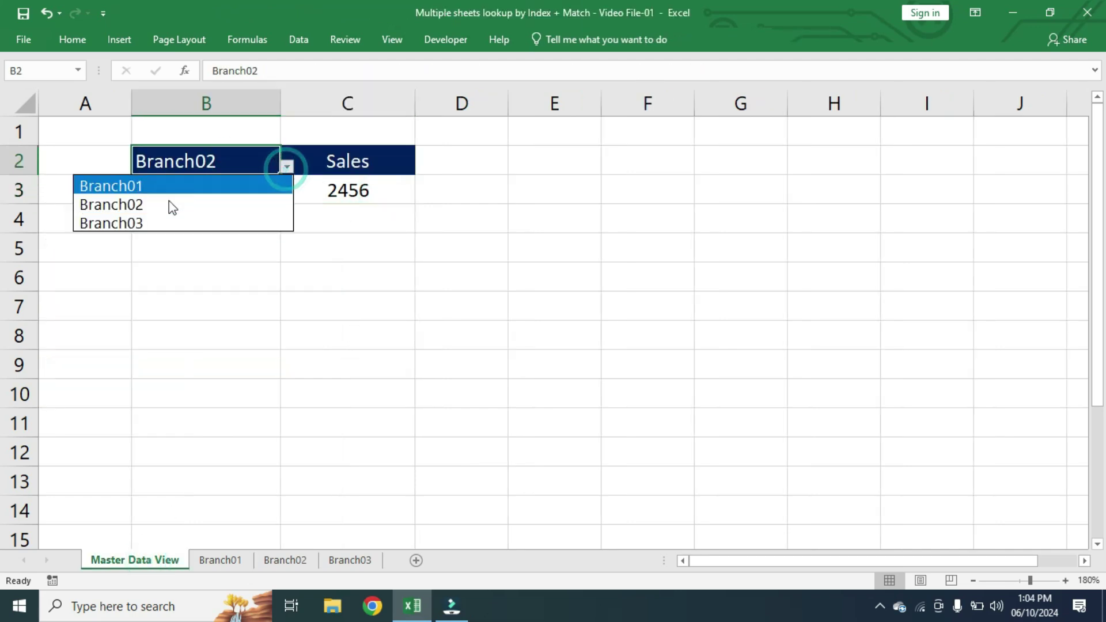
click(147, 223)
click(345, 193)
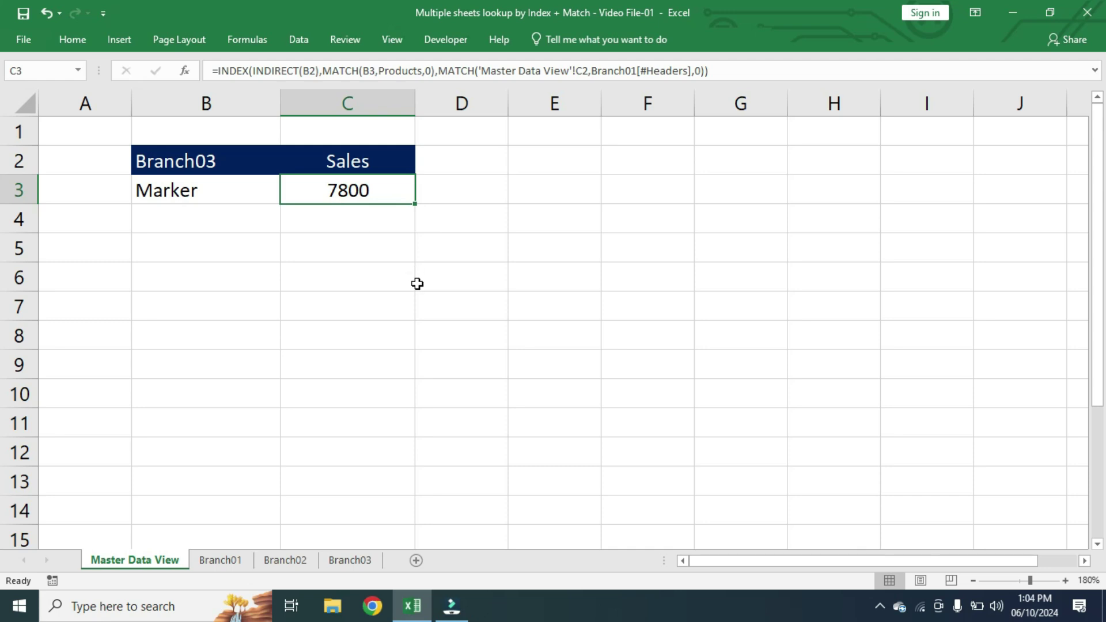
Confirm Marker's sales of 7800 on the Branch03 sheet.
click(366, 561)
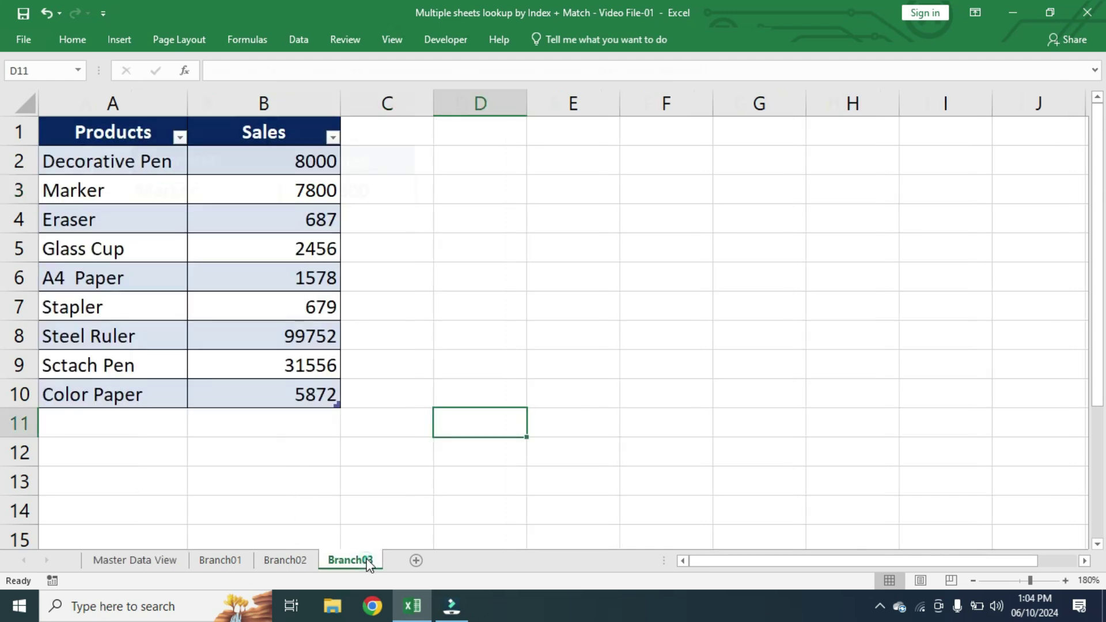
click(139, 190)
click(314, 192)
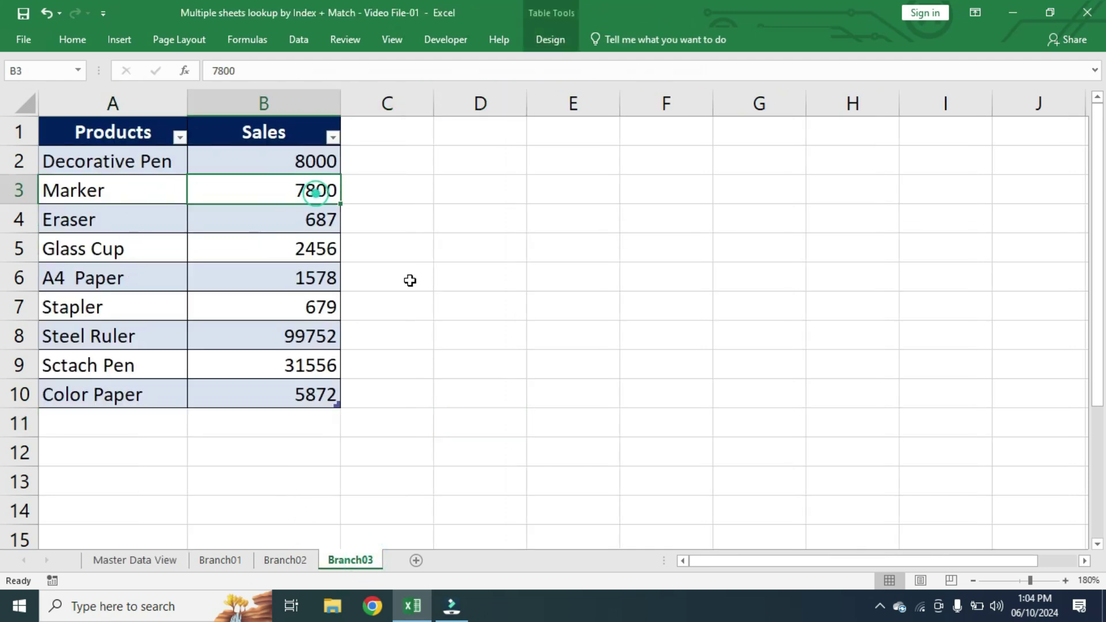
click(148, 560)
Choose Steel Ruler as the product and confirm its Branch03 sales of 99752.
click(287, 195)
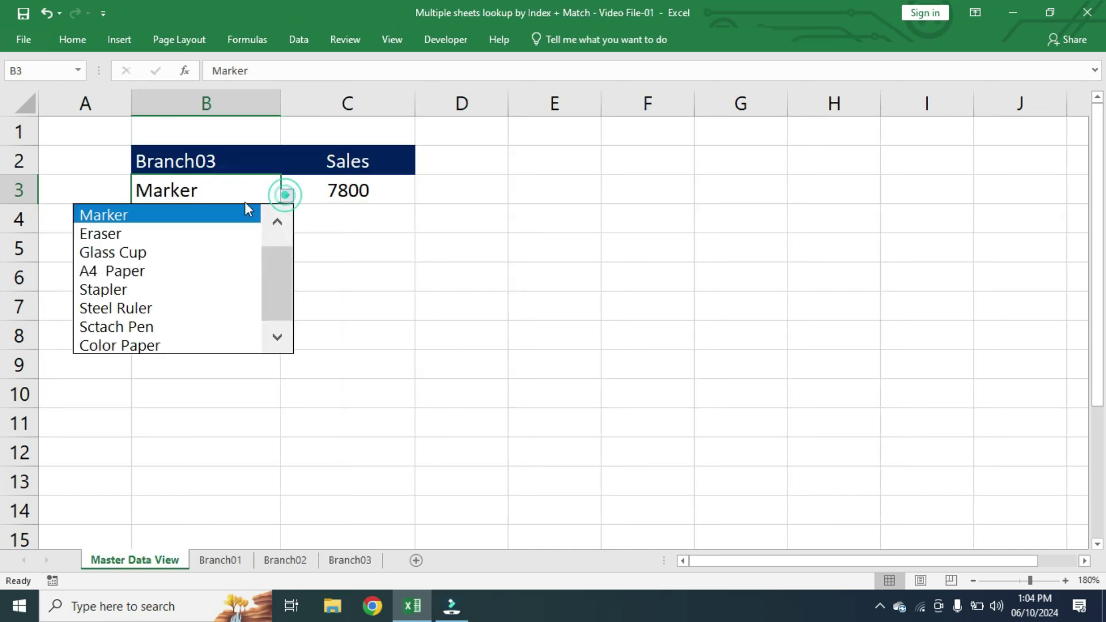
click(111, 309)
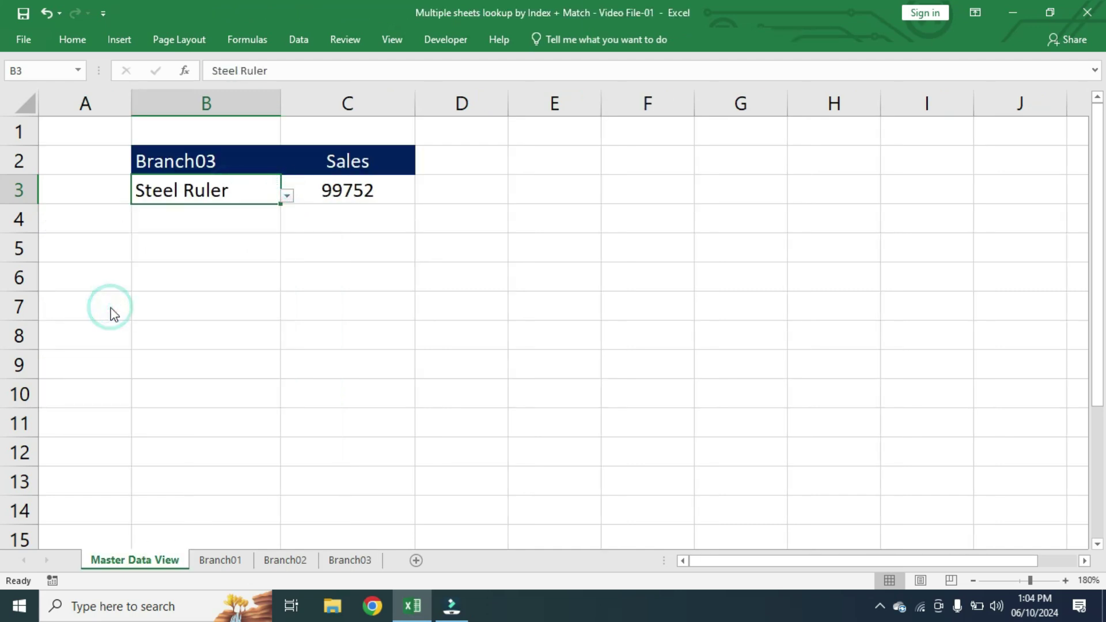
click(376, 189)
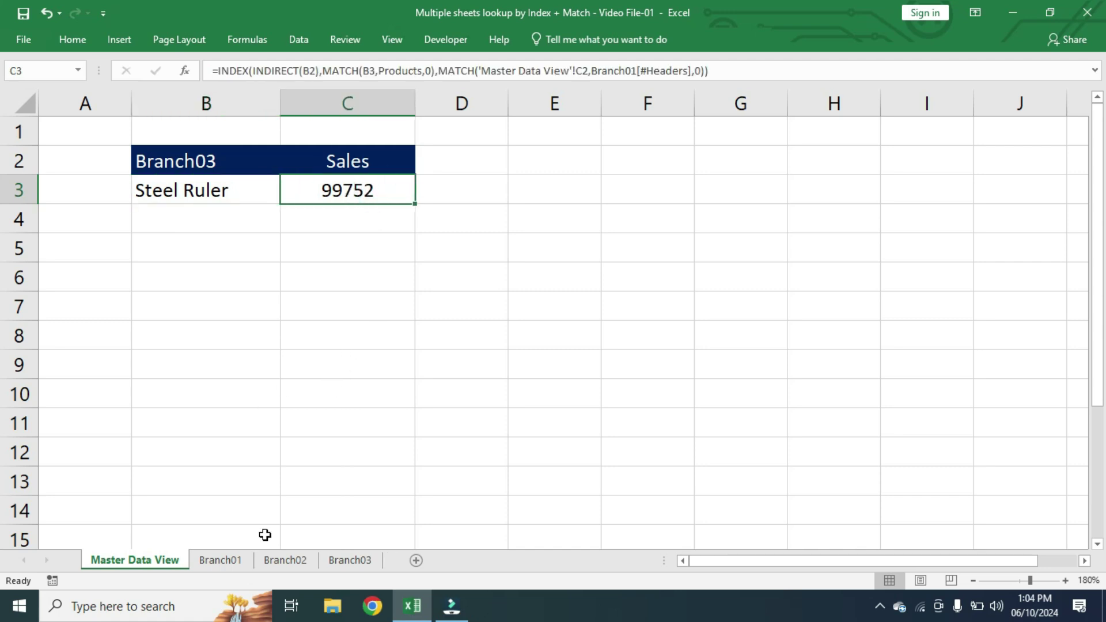
click(358, 559)
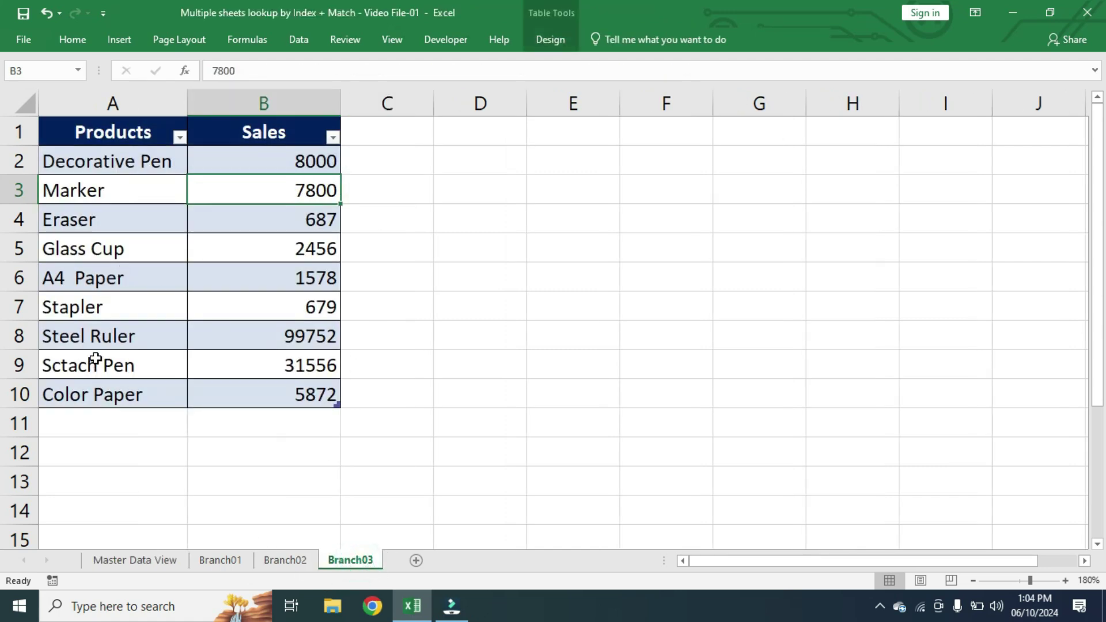
click(98, 337)
click(312, 342)
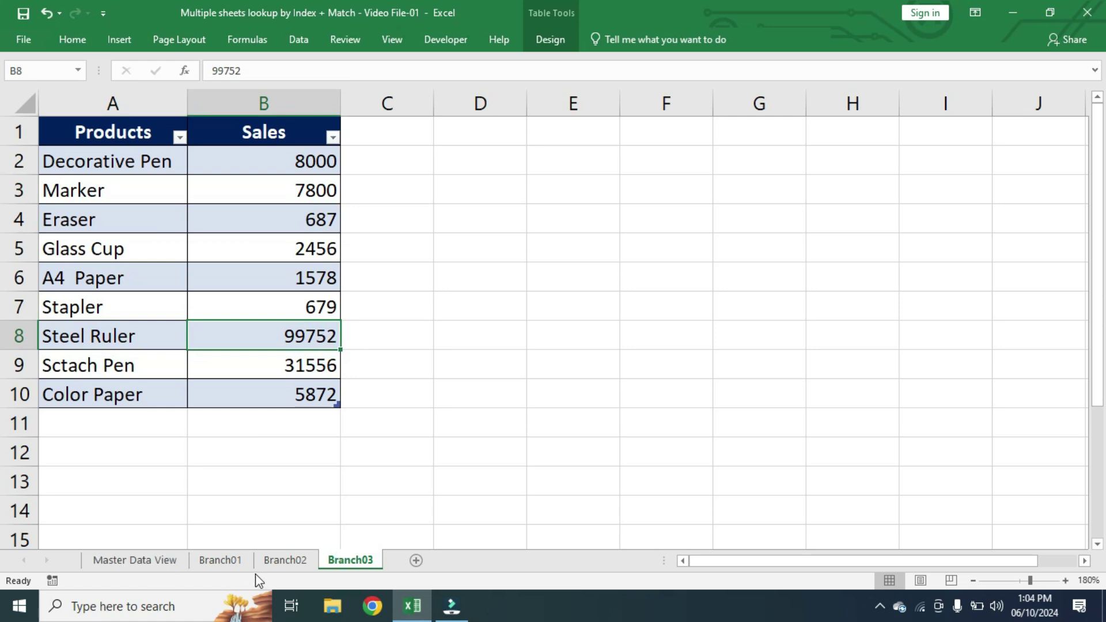
click(135, 560)
click(261, 162)
Switch the branch back to Branch02 and locate Steel Ruler on the Branch02 sheet.
click(286, 167)
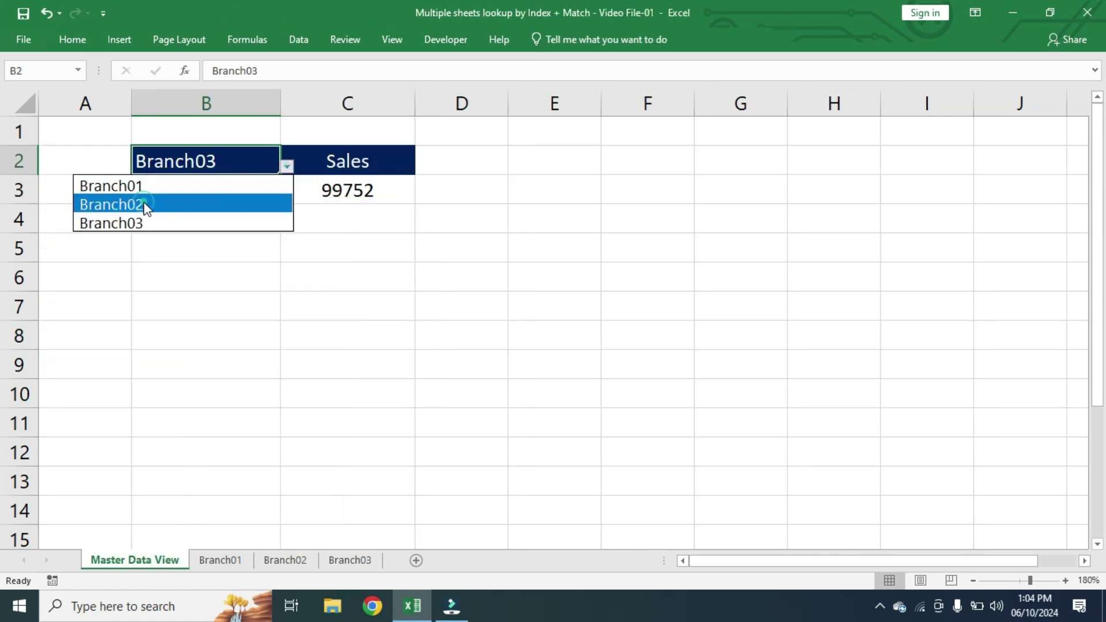
click(143, 205)
click(321, 183)
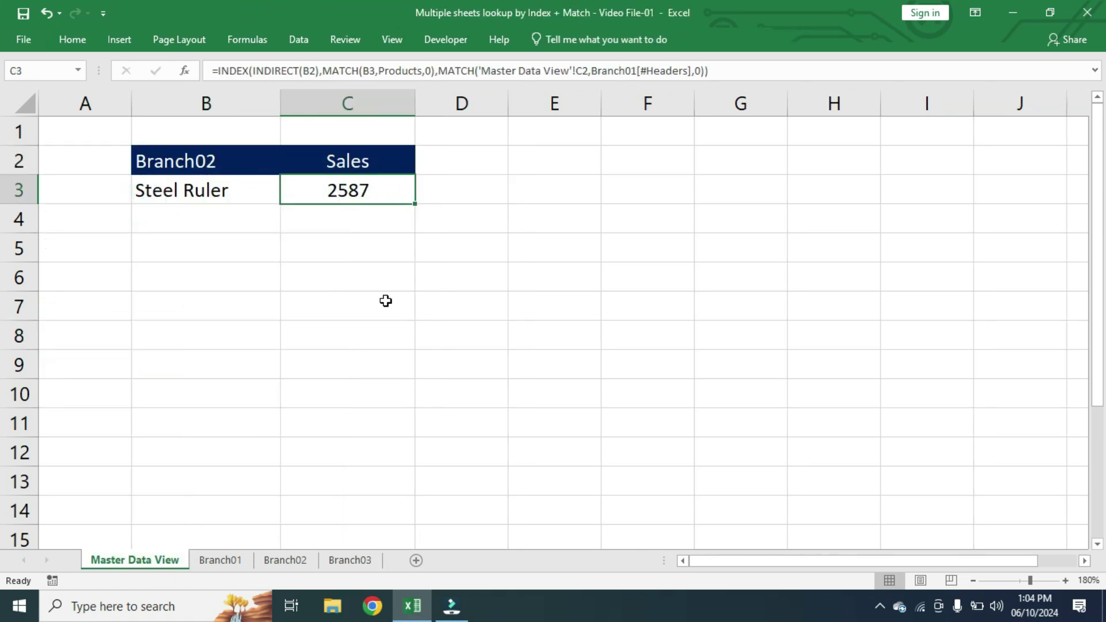
click(289, 562)
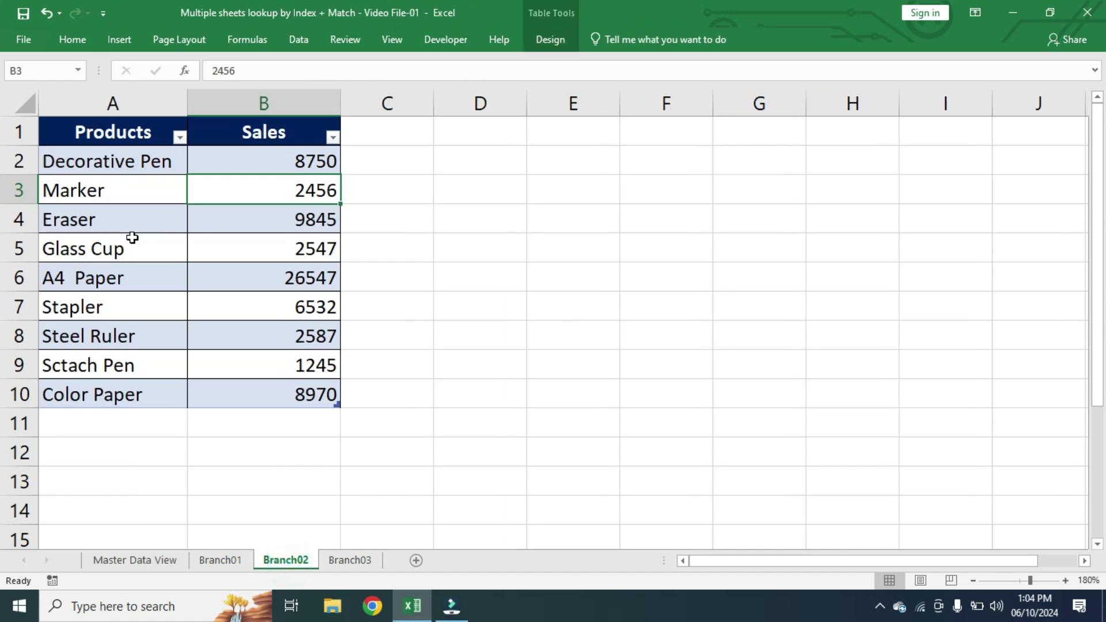
click(90, 339)
Confirm Steel Ruler's 2587 on Branch02, then look through all three branch sheets.
click(307, 340)
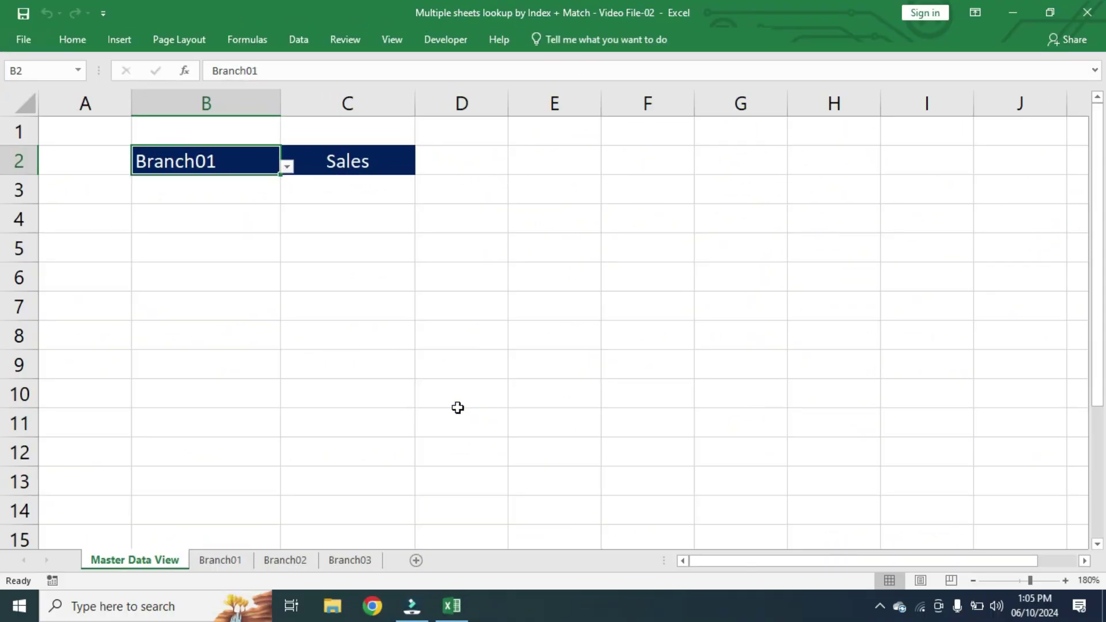
click(223, 561)
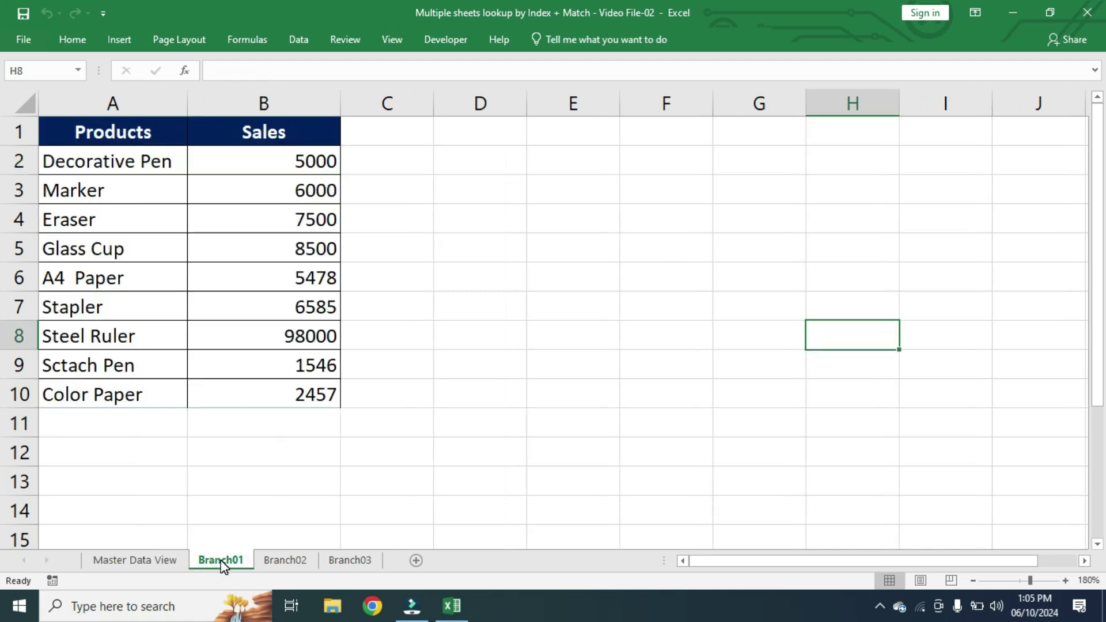
click(296, 561)
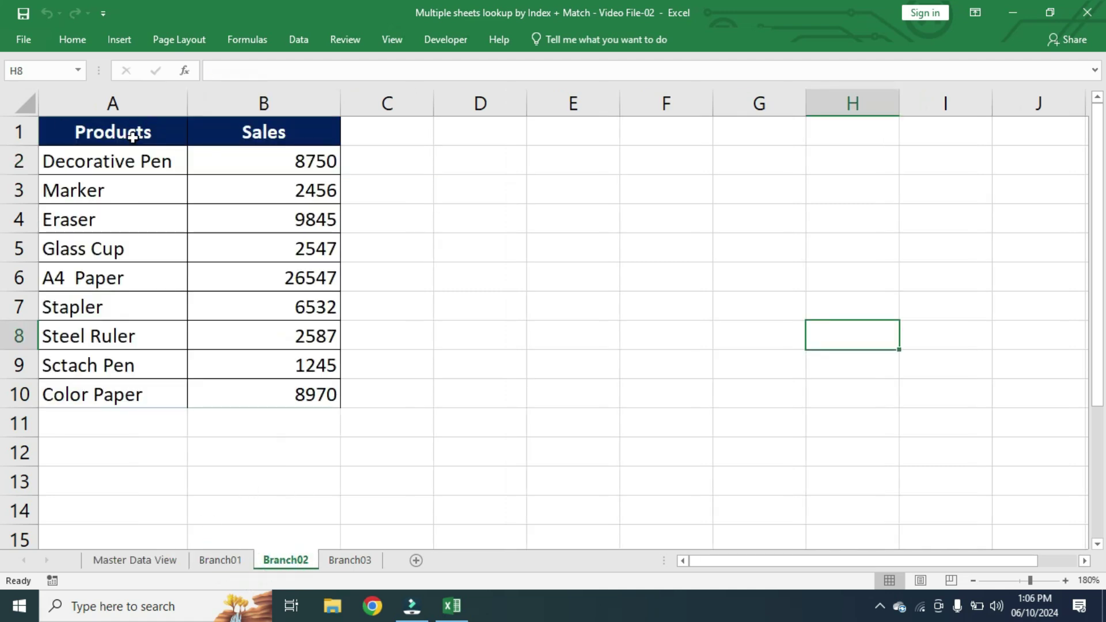
click(352, 562)
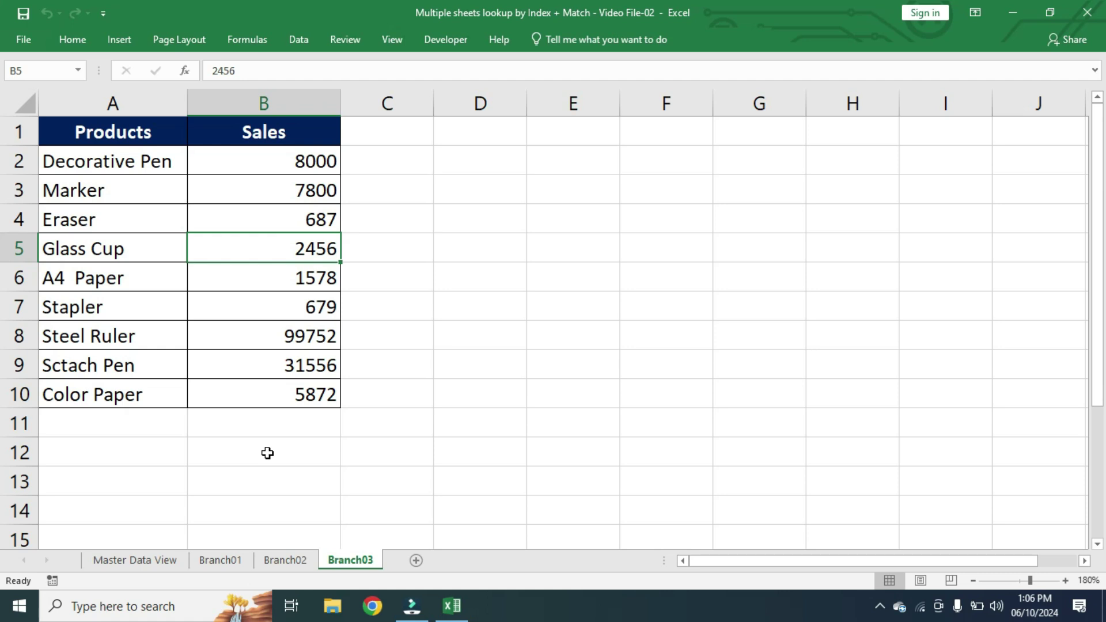
click(150, 567)
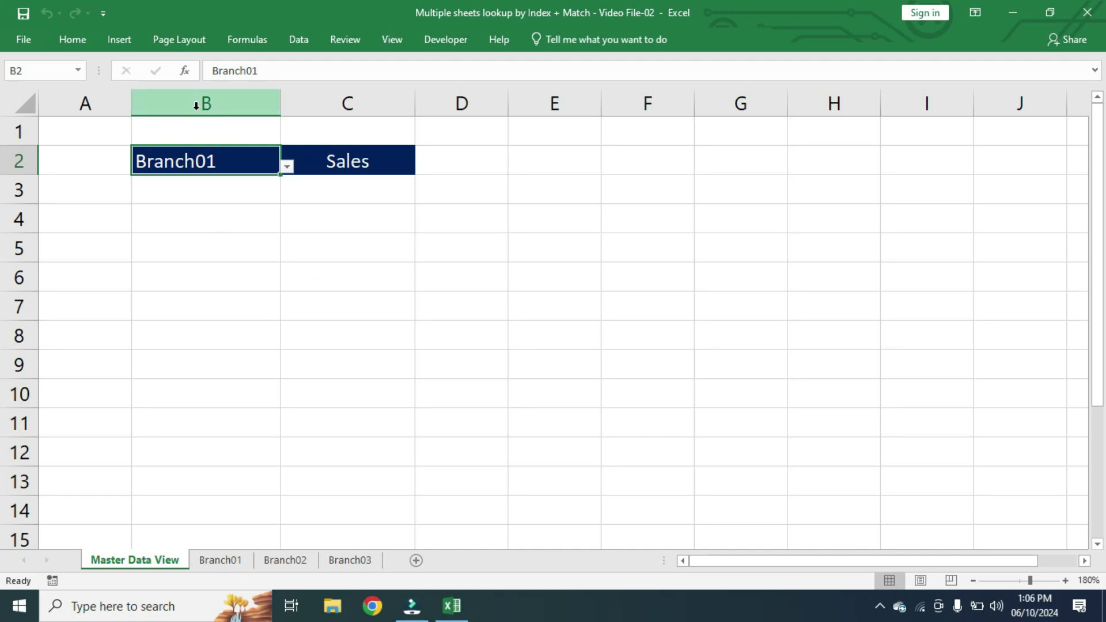
Try Branch02 and Branch03 in B2, then click through the branch sheets again, ending on Branch01.
click(287, 167)
click(121, 203)
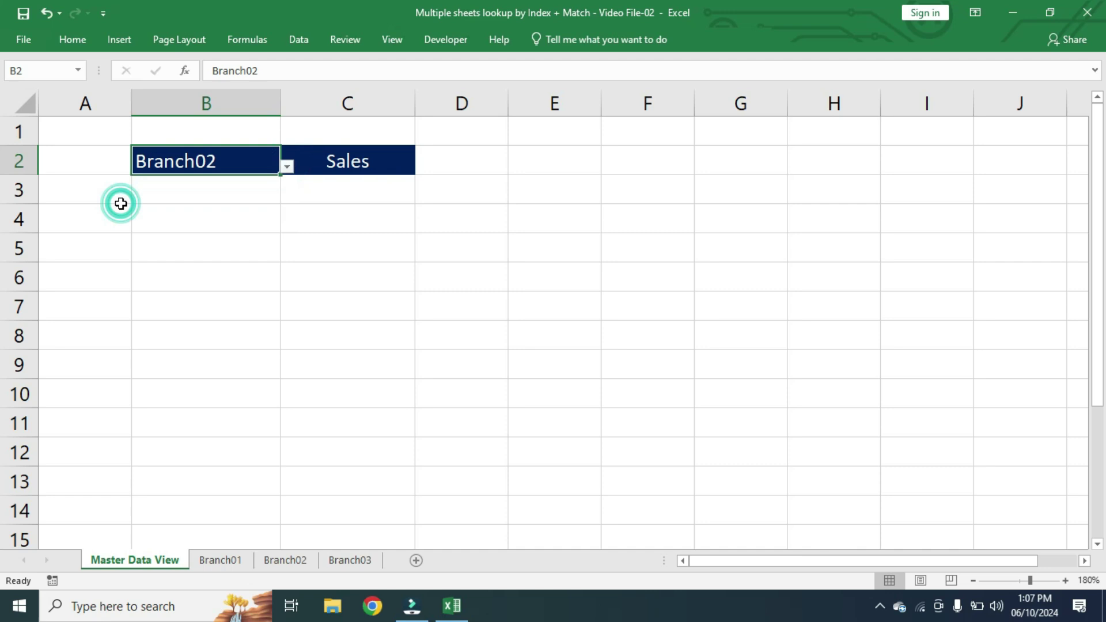
click(287, 167)
click(116, 214)
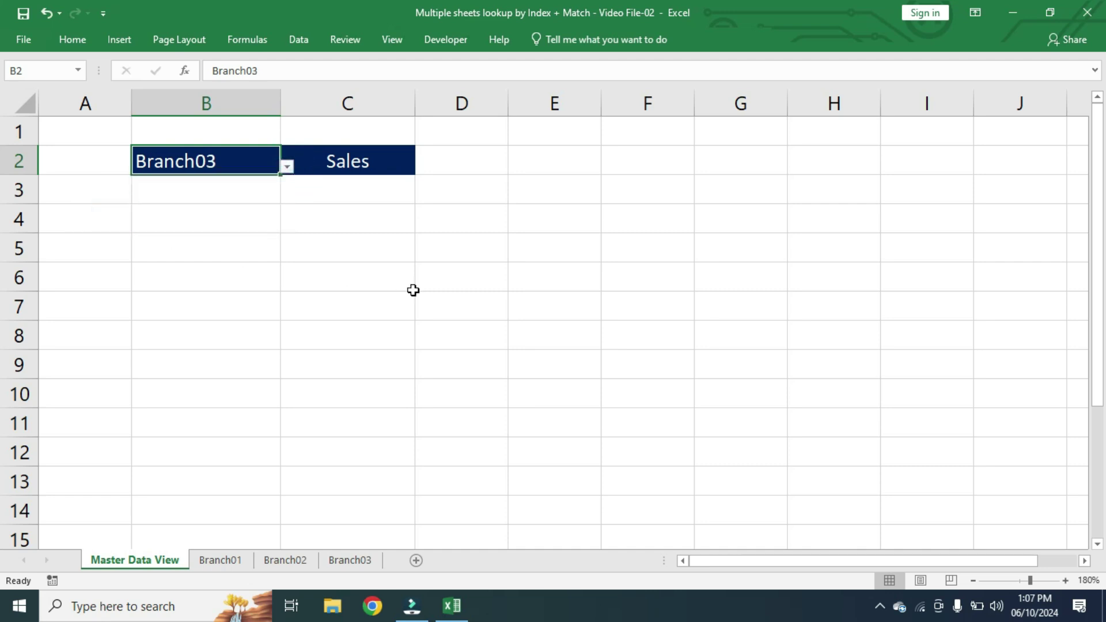
click(220, 560)
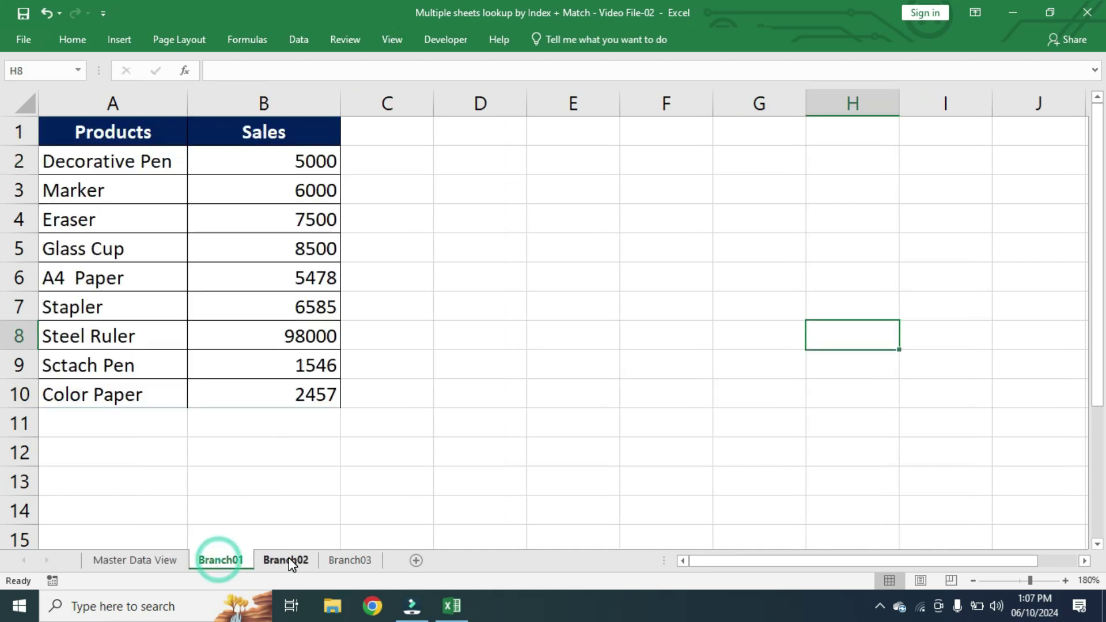
click(286, 560)
click(349, 559)
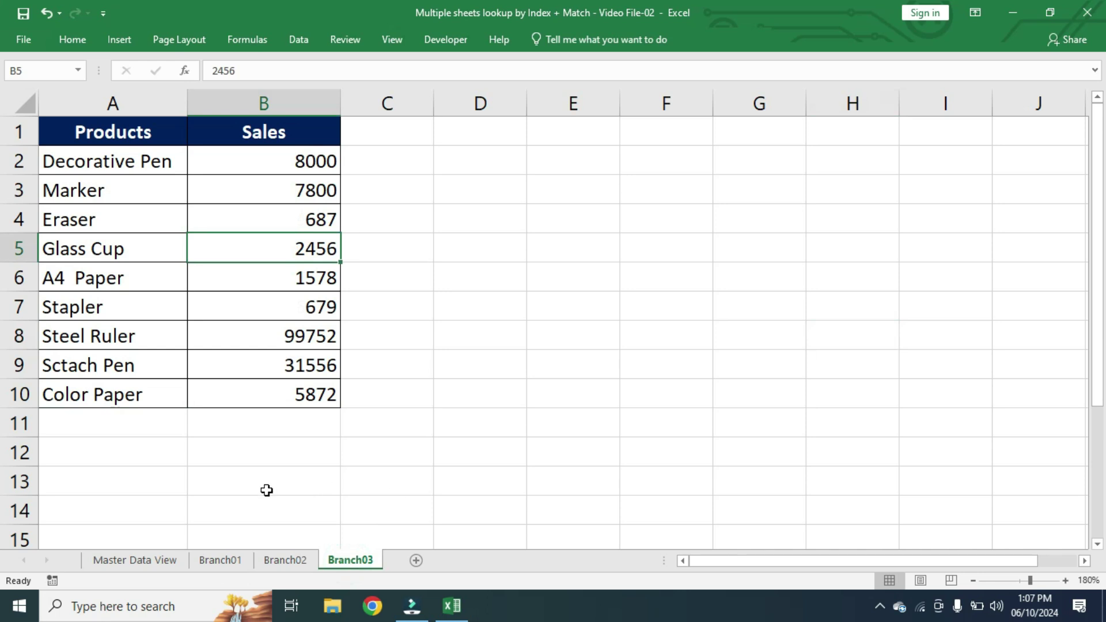
click(222, 561)
Convert the Branch01 data into a table with headers named Branch01.
click(192, 248)
key(ctrl+a)
key(ctrl+c)
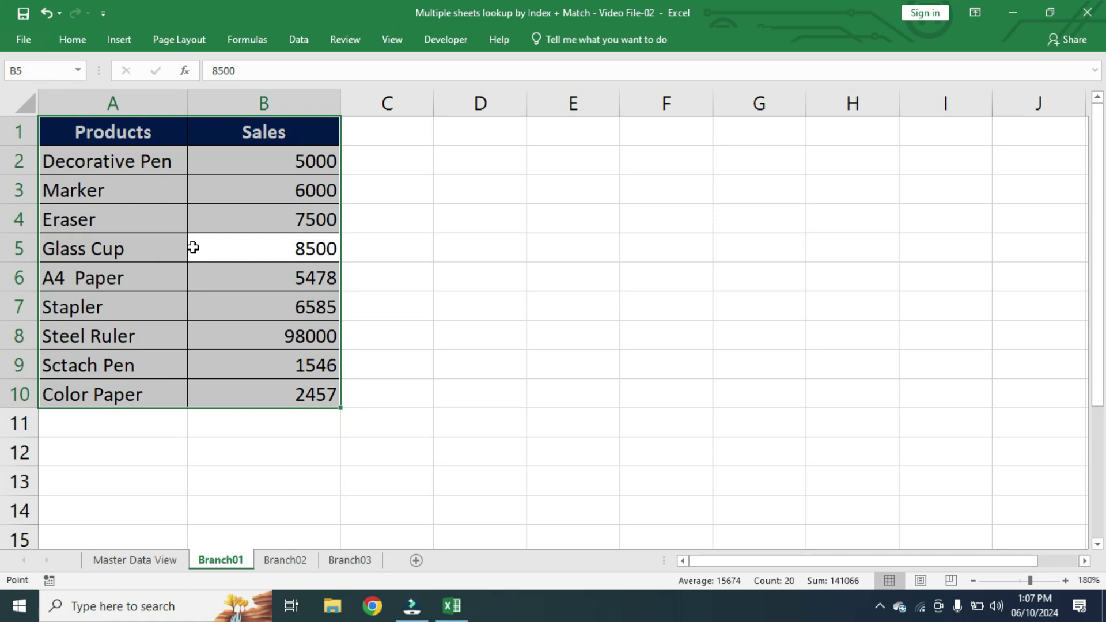
key(ctrl+t)
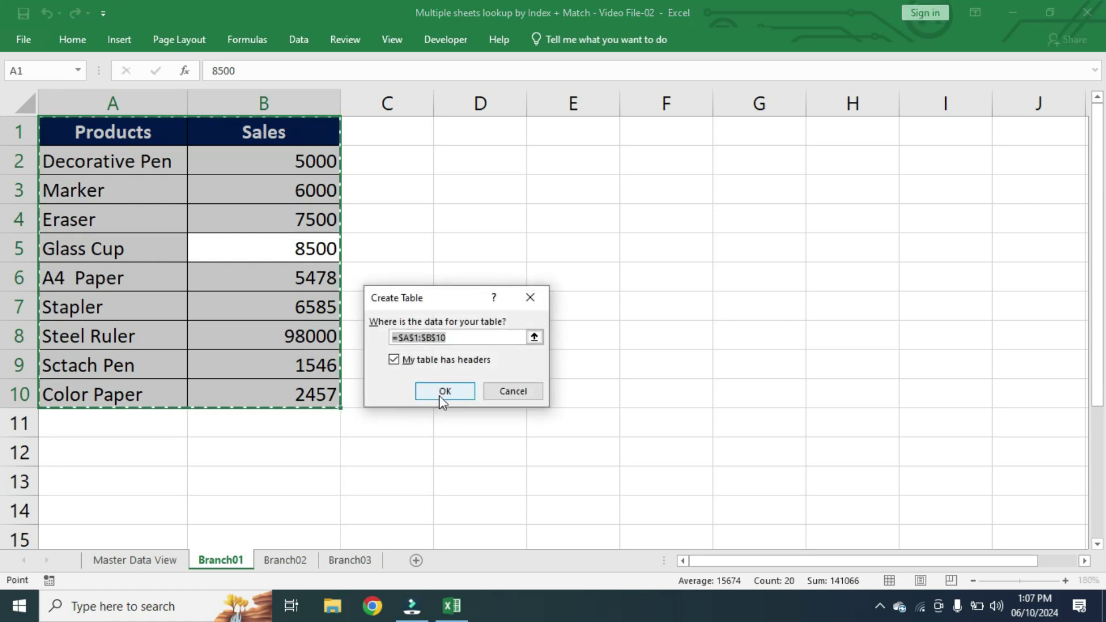
click(443, 392)
click(548, 43)
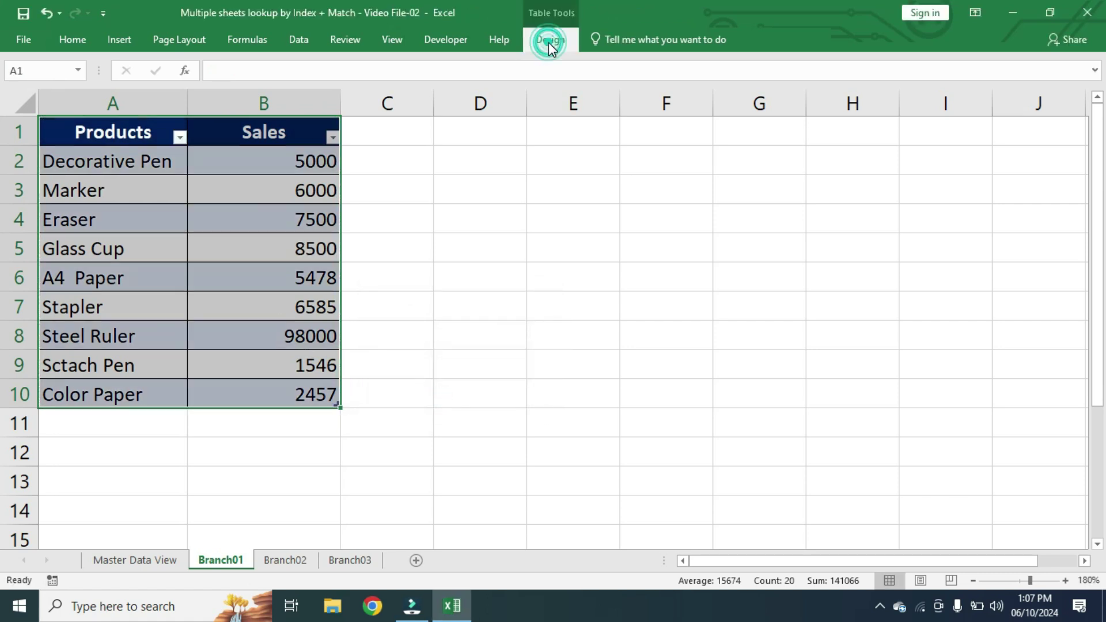
click(49, 79)
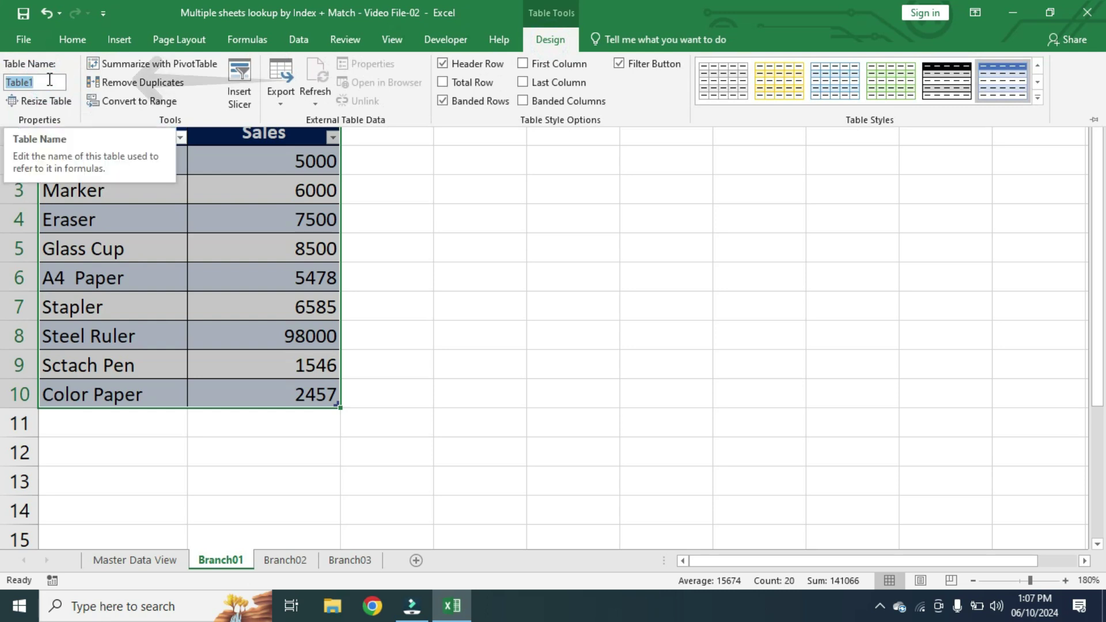
text(B)
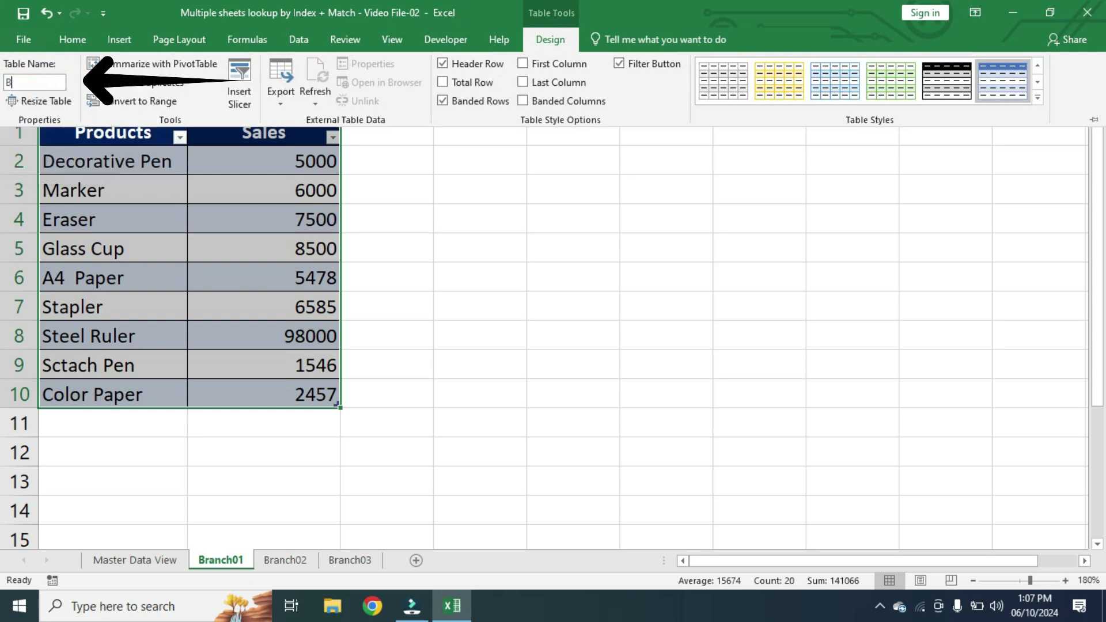
text(ranch)
text(01)
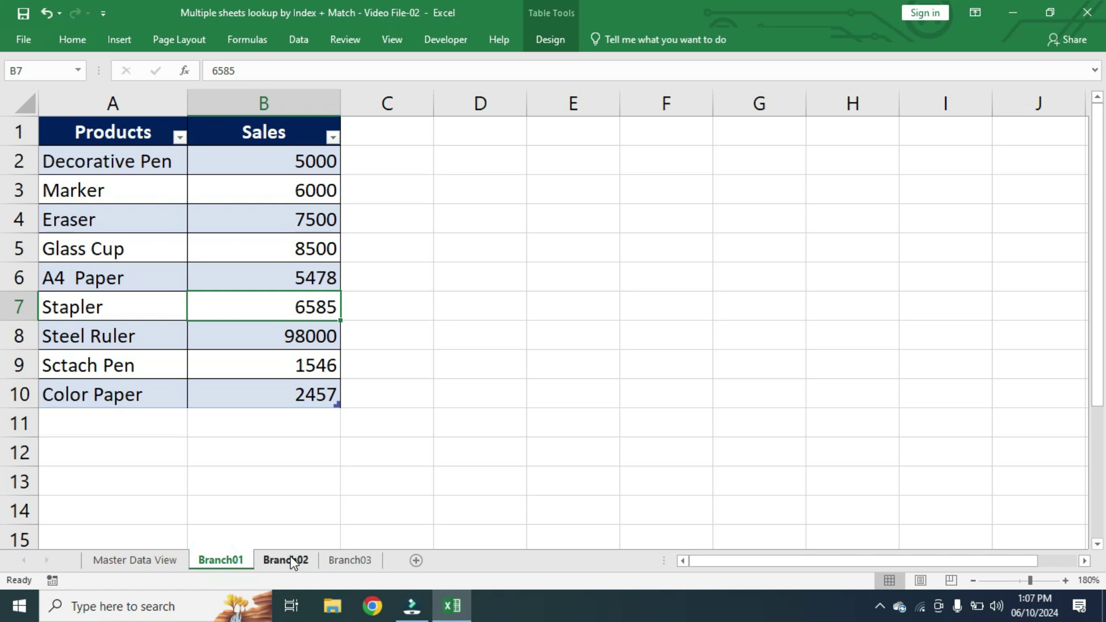
Convert the Branch02 data into a table with headers named Branch02.
click(286, 560)
key(ctrl+a)
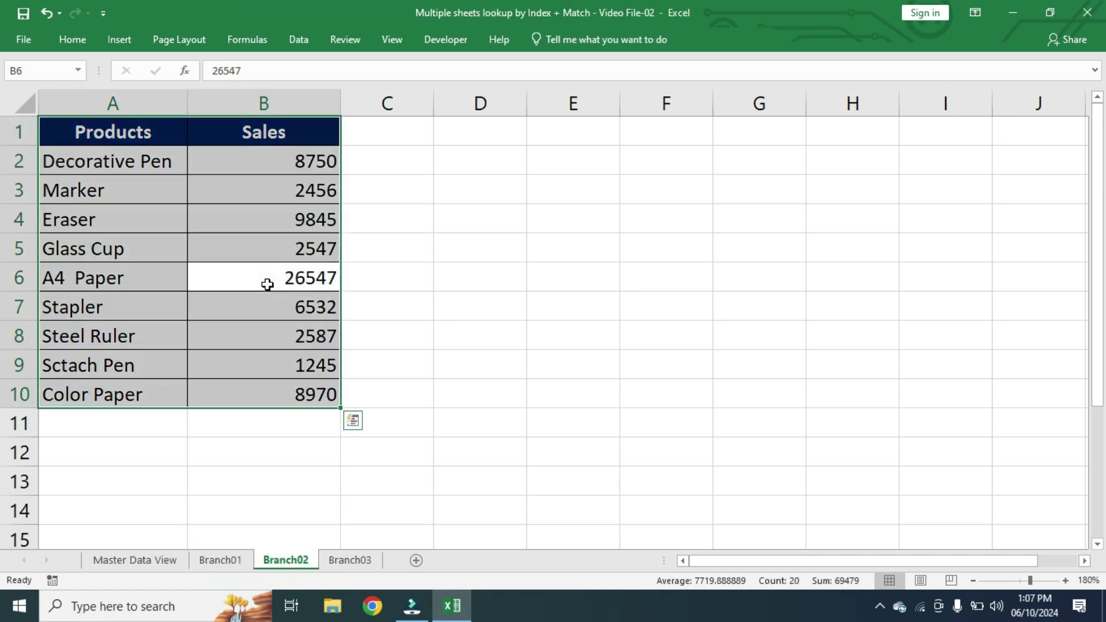
key(ctrl+t)
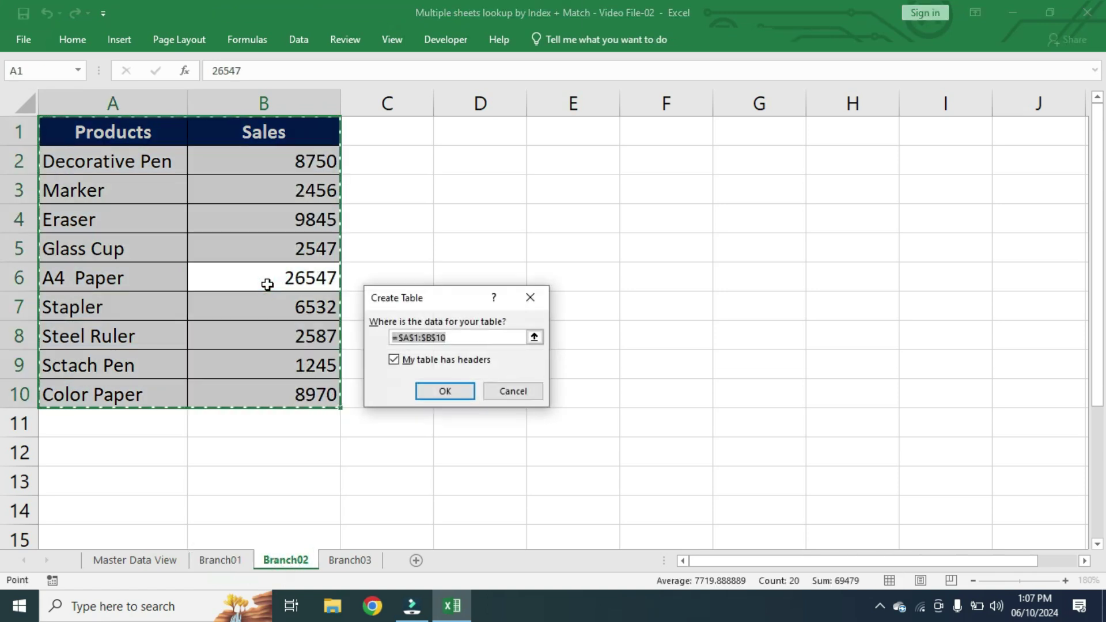
click(446, 392)
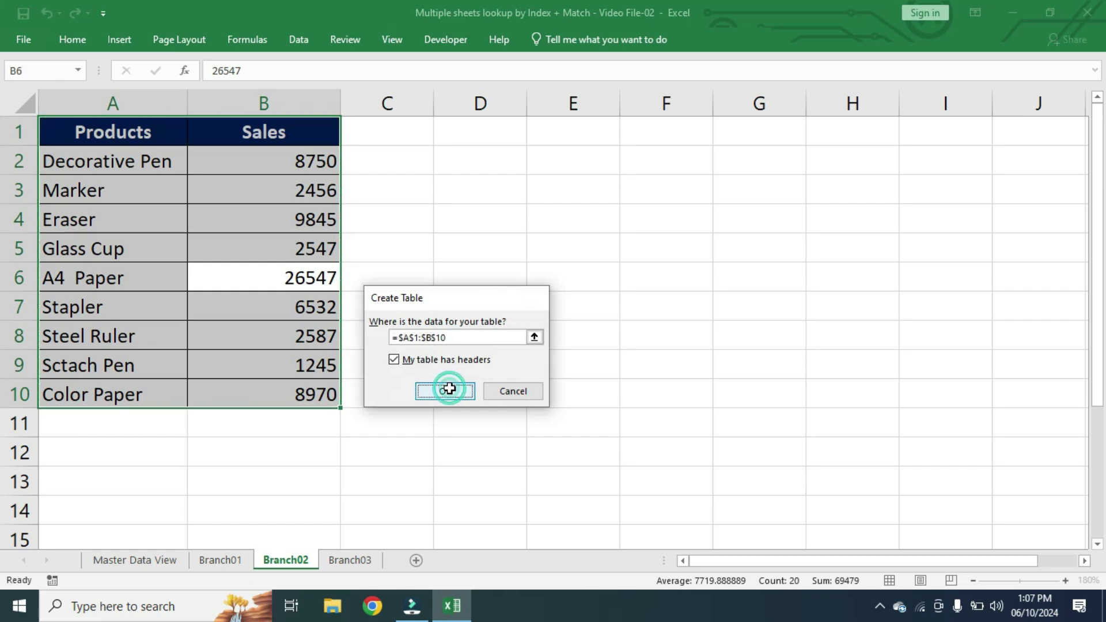
click(542, 39)
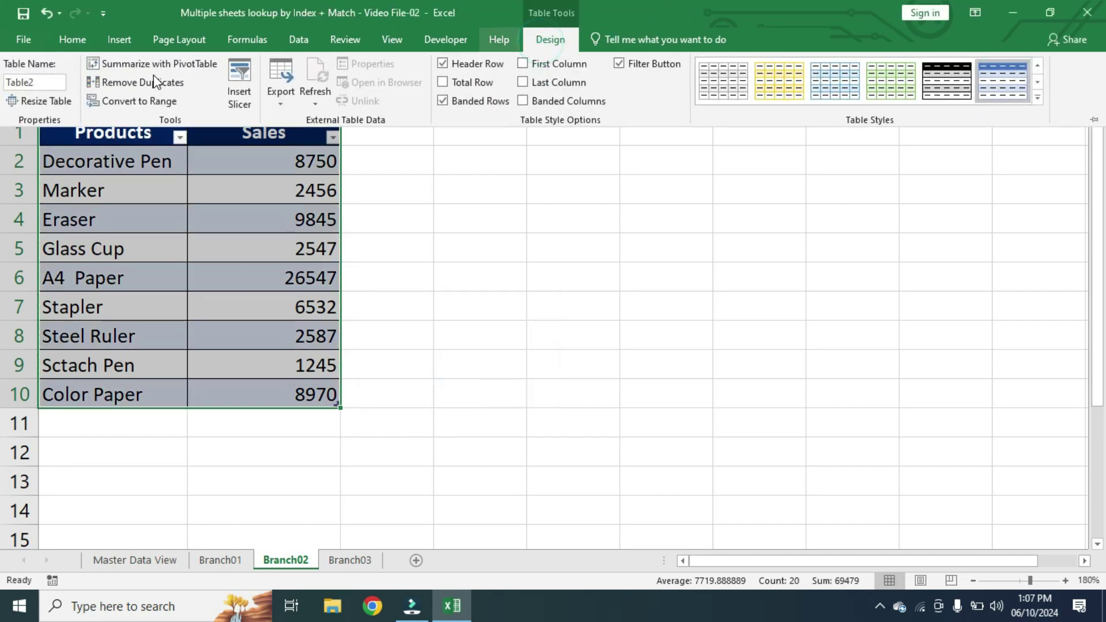
click(45, 84)
text(Bra)
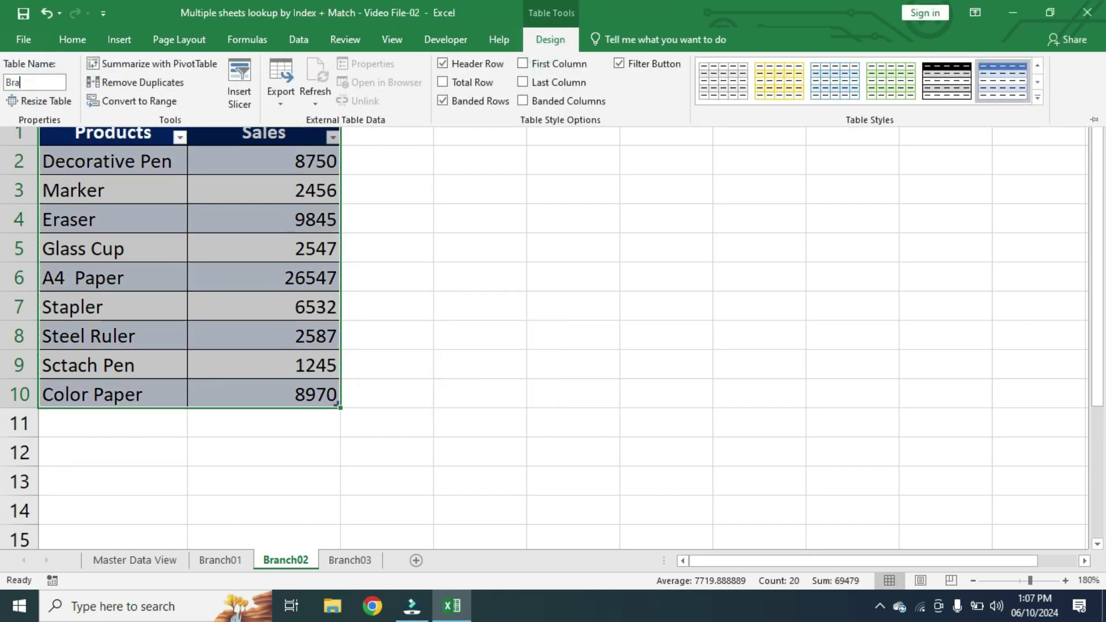
text(nch02)
key(Return)
Convert the Branch03 data into a table with headers named Branch03.
click(350, 560)
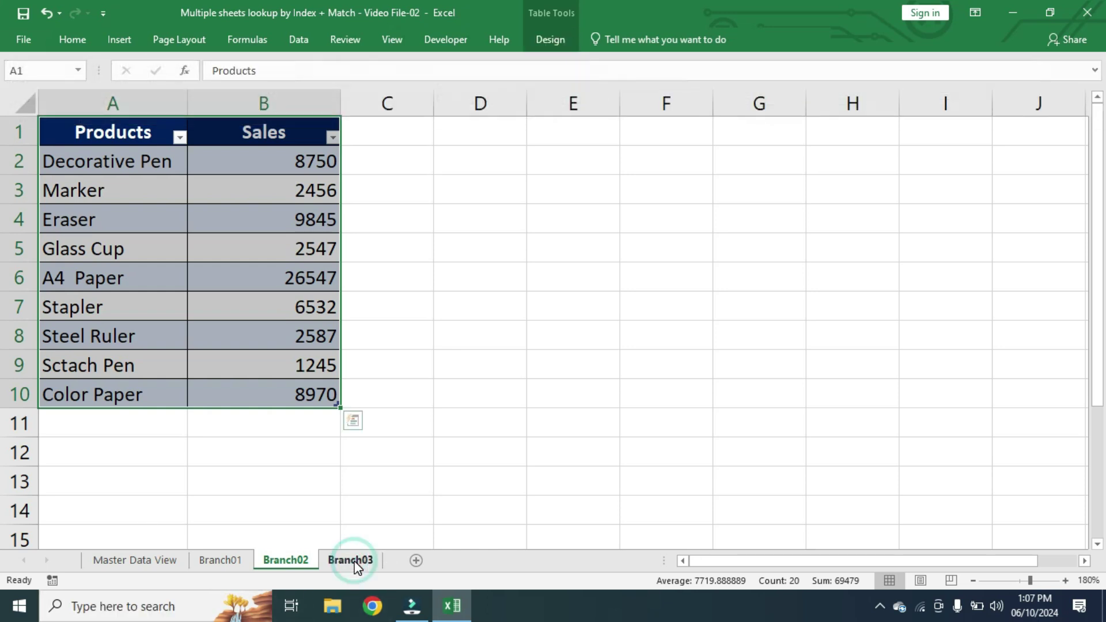
click(213, 293)
key(ctrl+a)
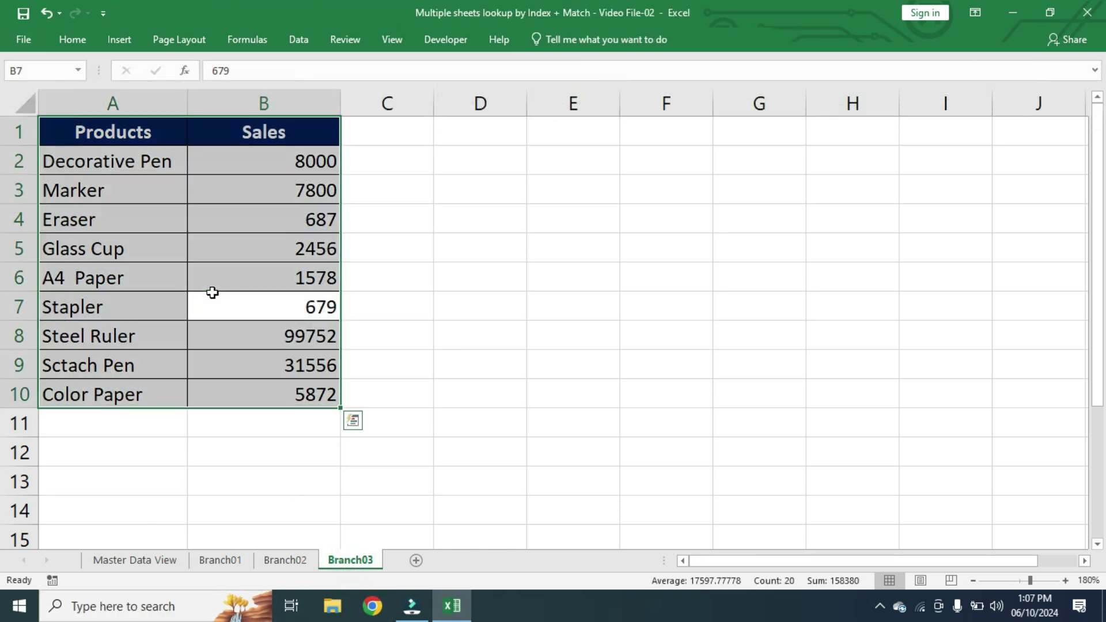
key(ctrl+t)
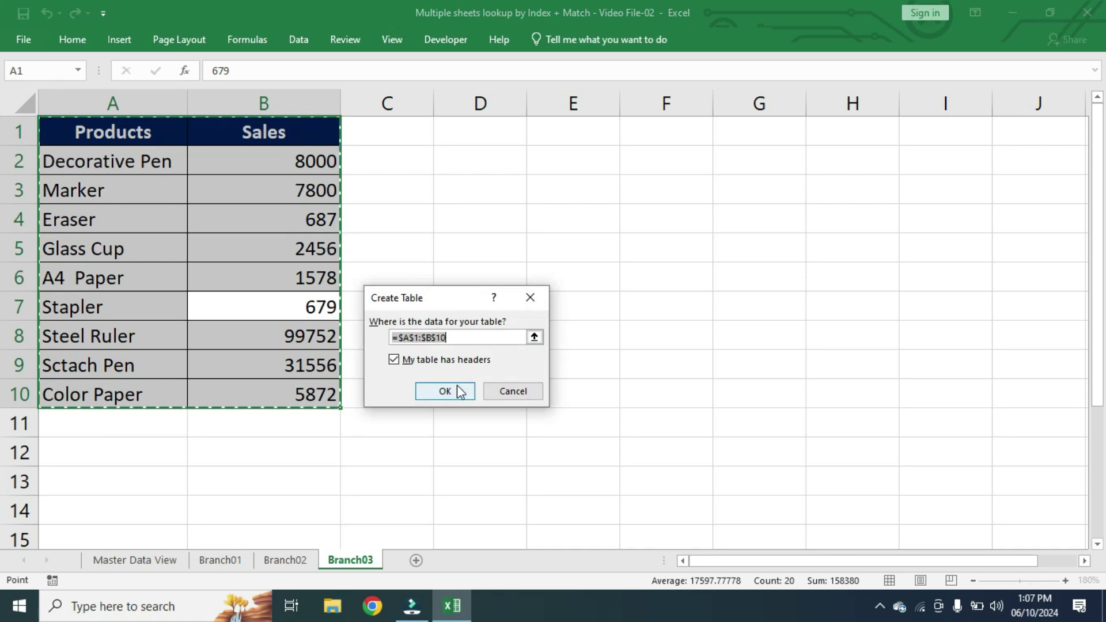
click(457, 384)
click(547, 41)
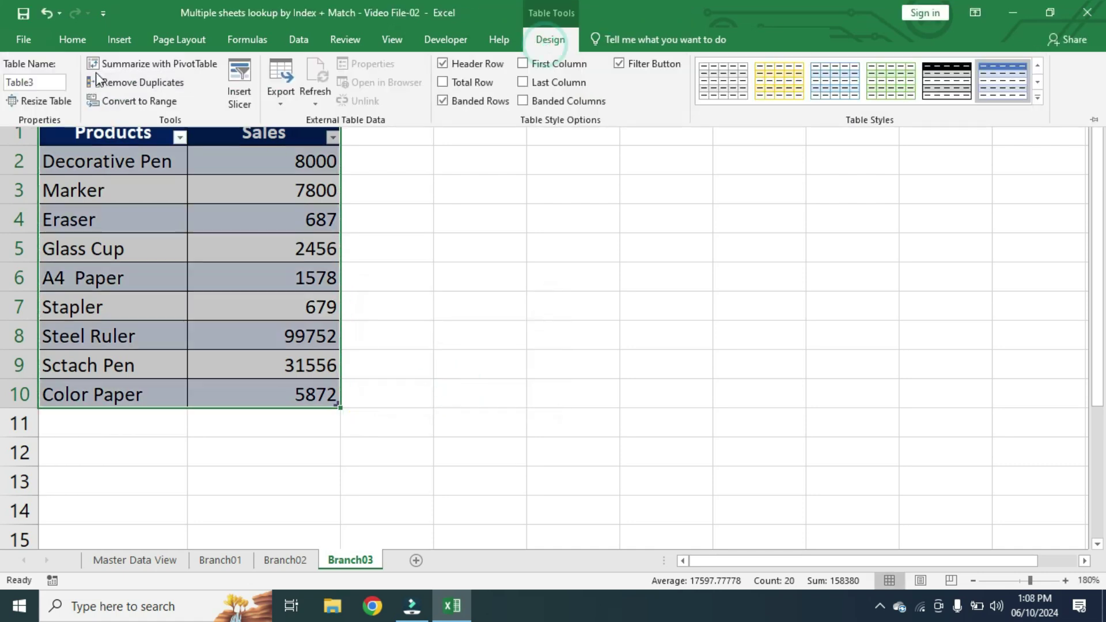
click(61, 82)
text(Bran)
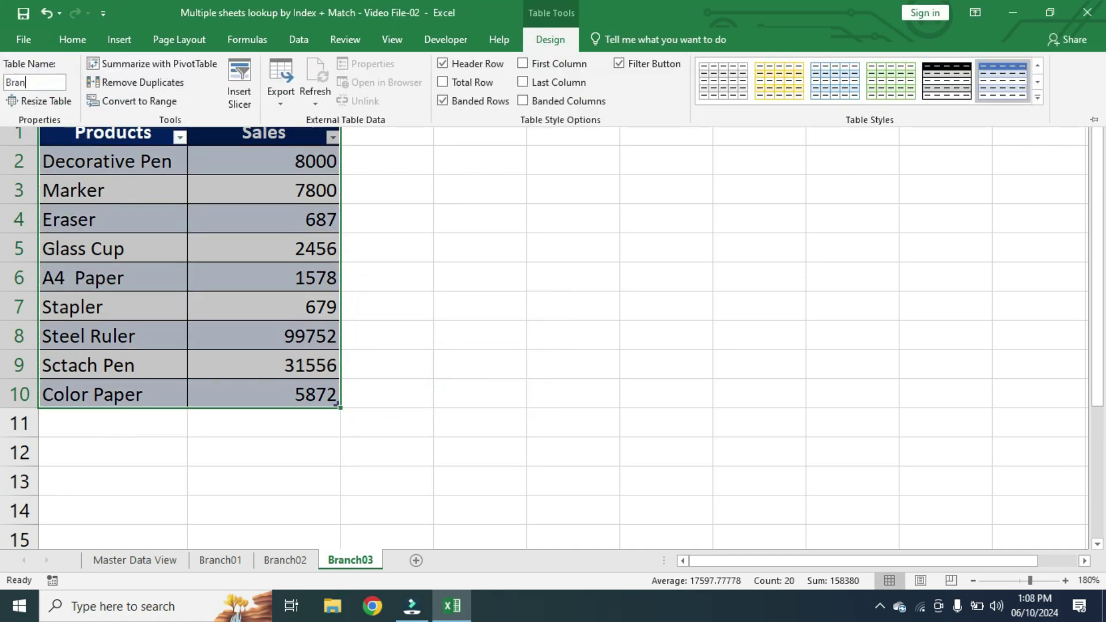
text(ch03)
click(510, 367)
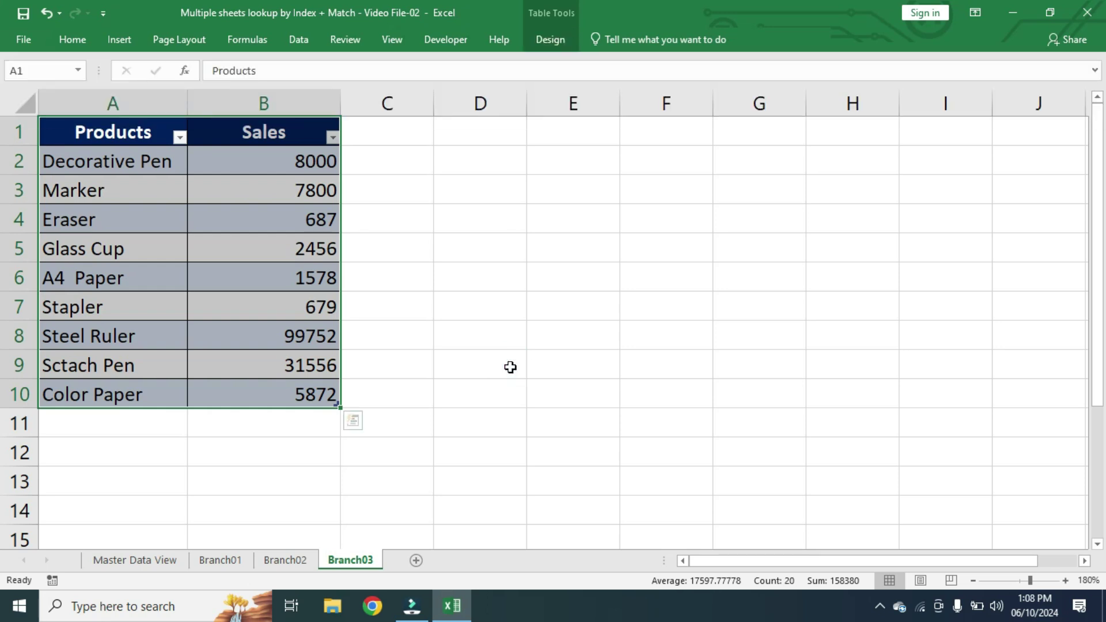
Create the name Products from A1:A10's top row on Branch01 and verify it in the Name Box.
click(220, 560)
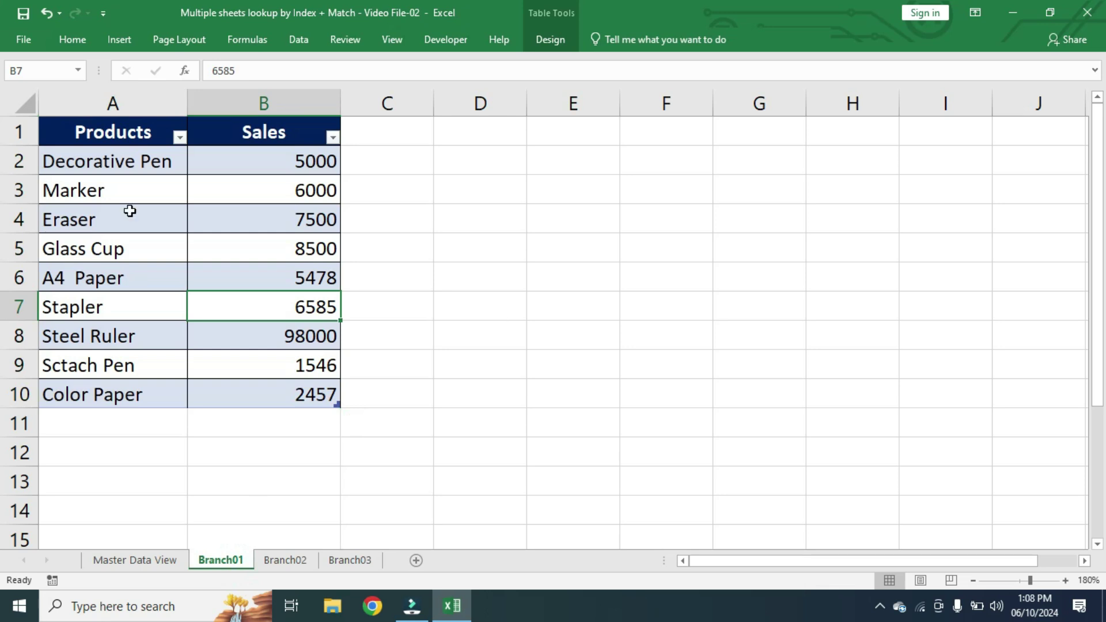
drag(136, 128, 96, 391)
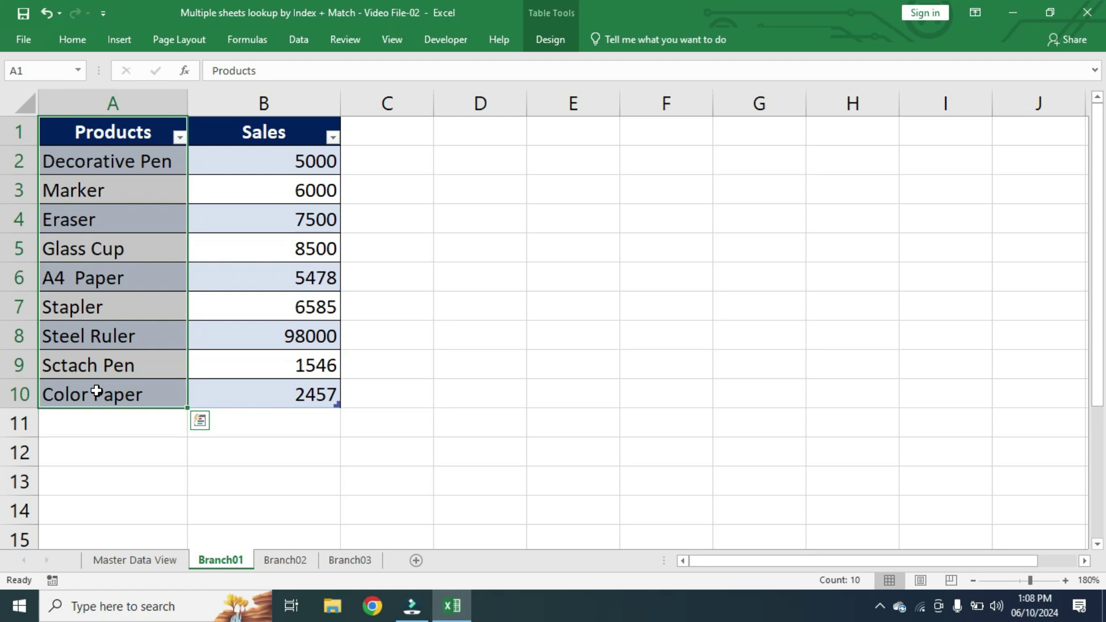
key(alt+m)
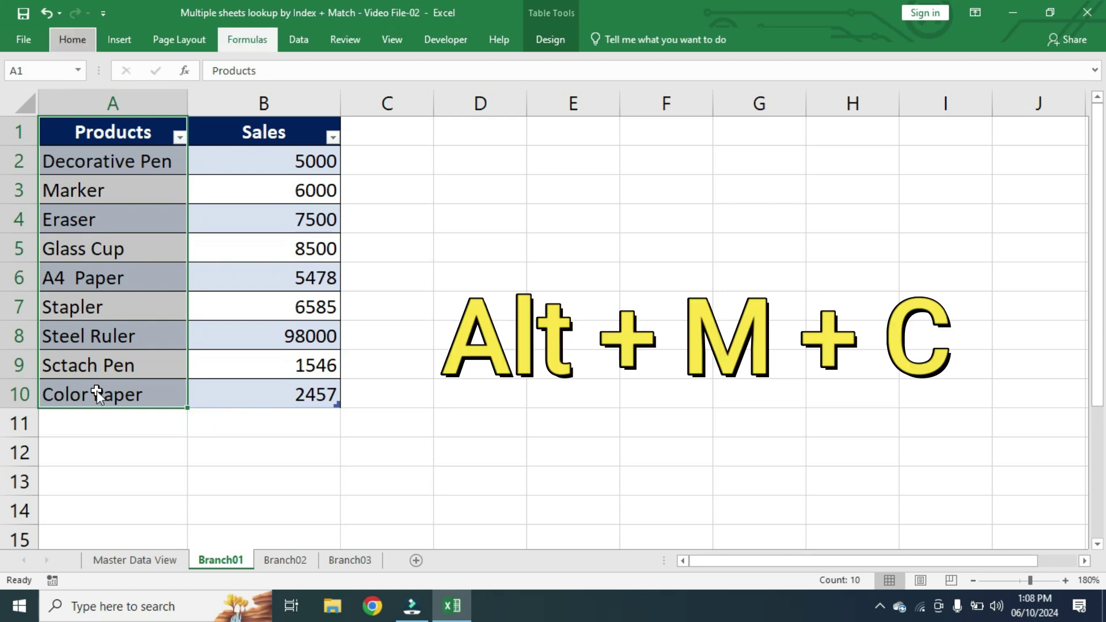
key(c)
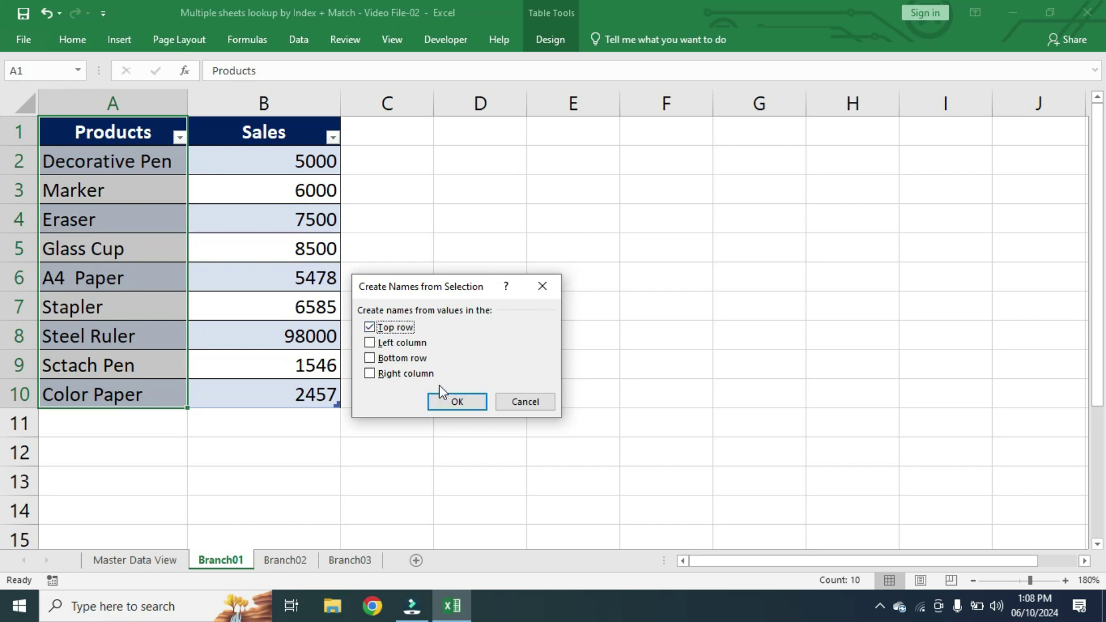
click(441, 401)
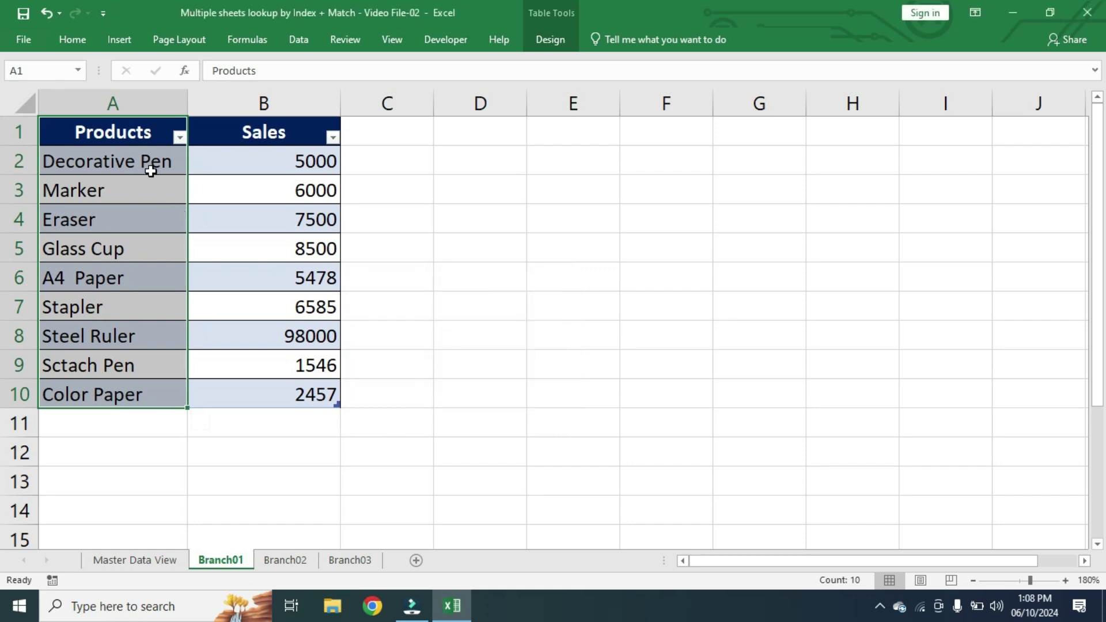
drag(154, 162, 124, 392)
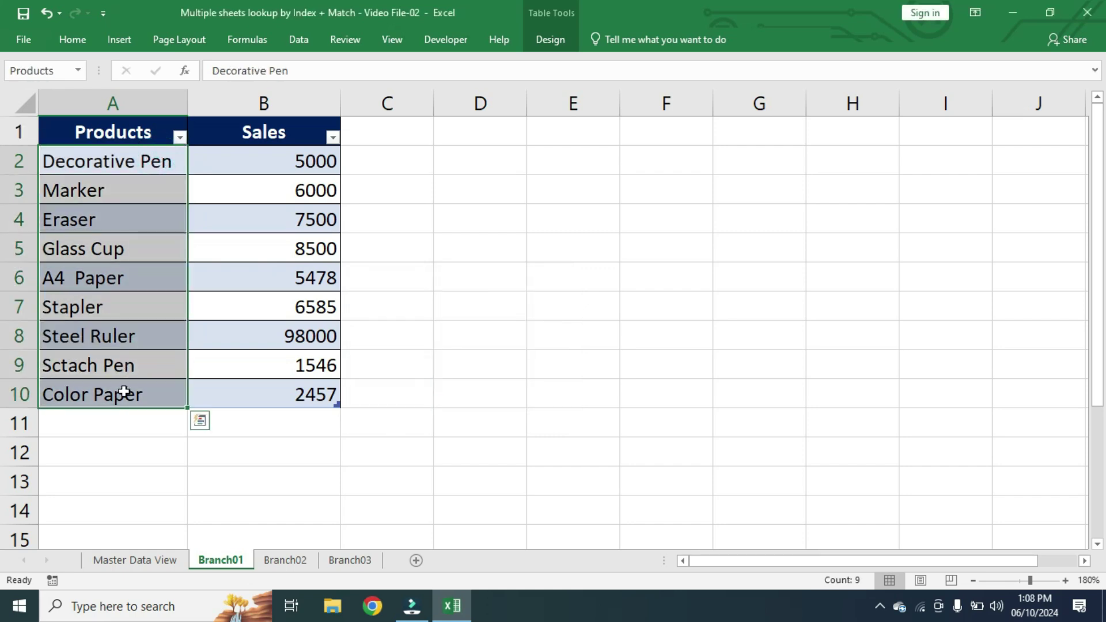
click(139, 137)
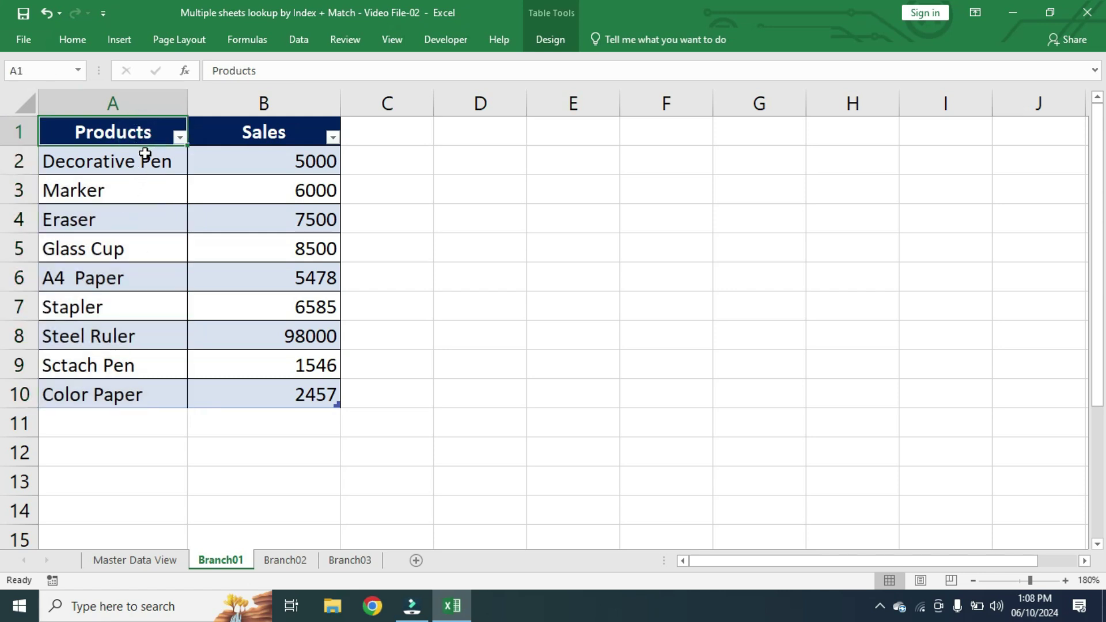
drag(145, 152, 114, 393)
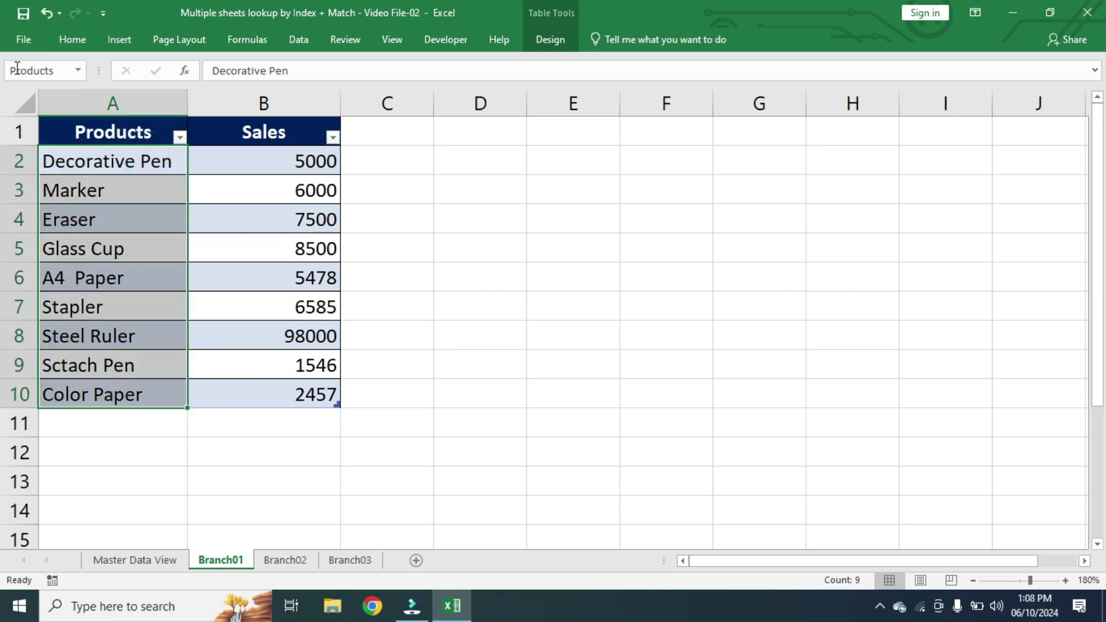
click(54, 71)
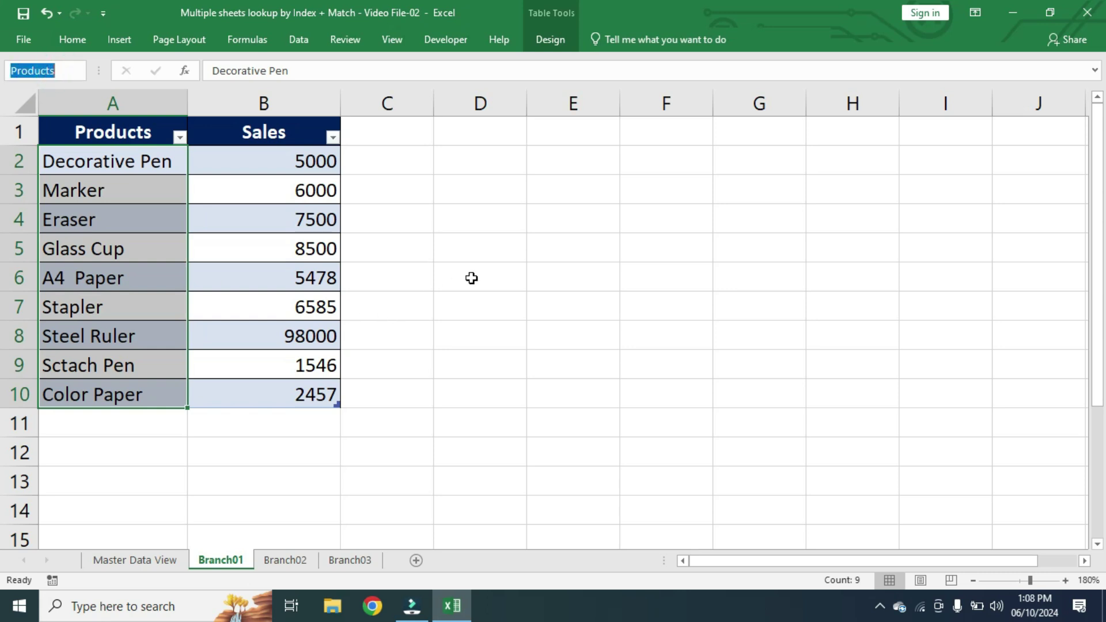
click(471, 278)
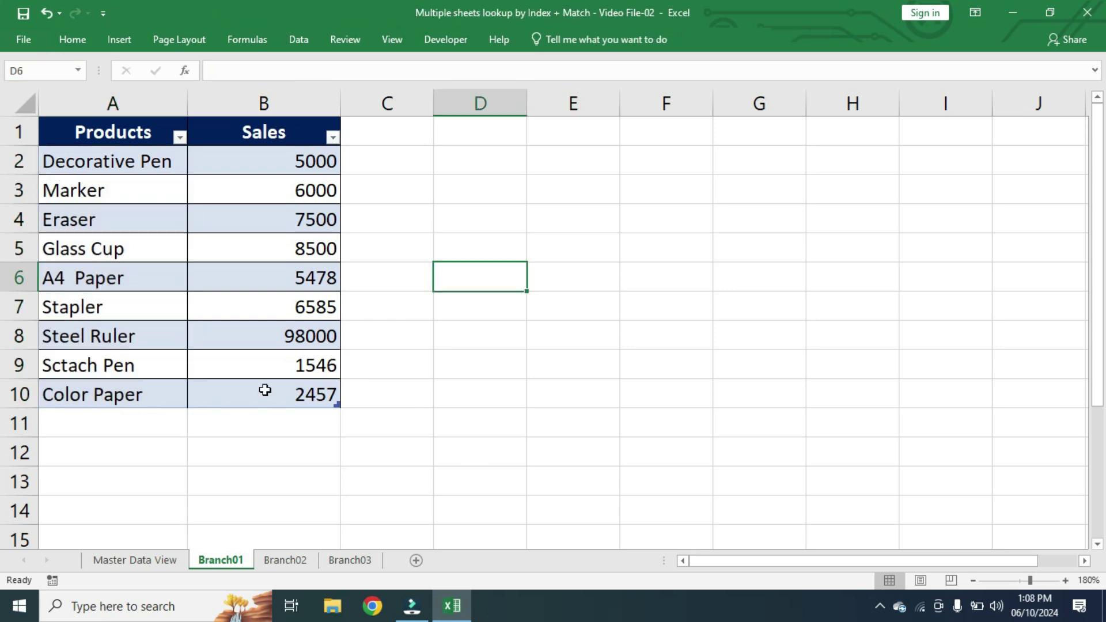
Set data validation on Master Data View cell B3 to allow a List.
click(139, 565)
click(203, 192)
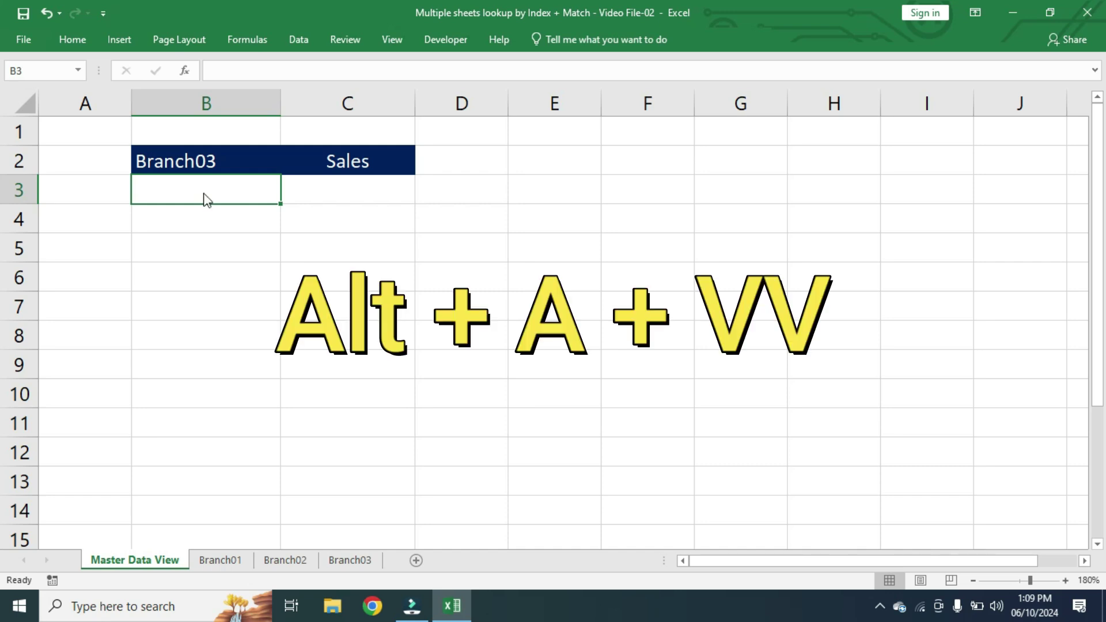
key(alt)
key(a)
key(v)
key(v)
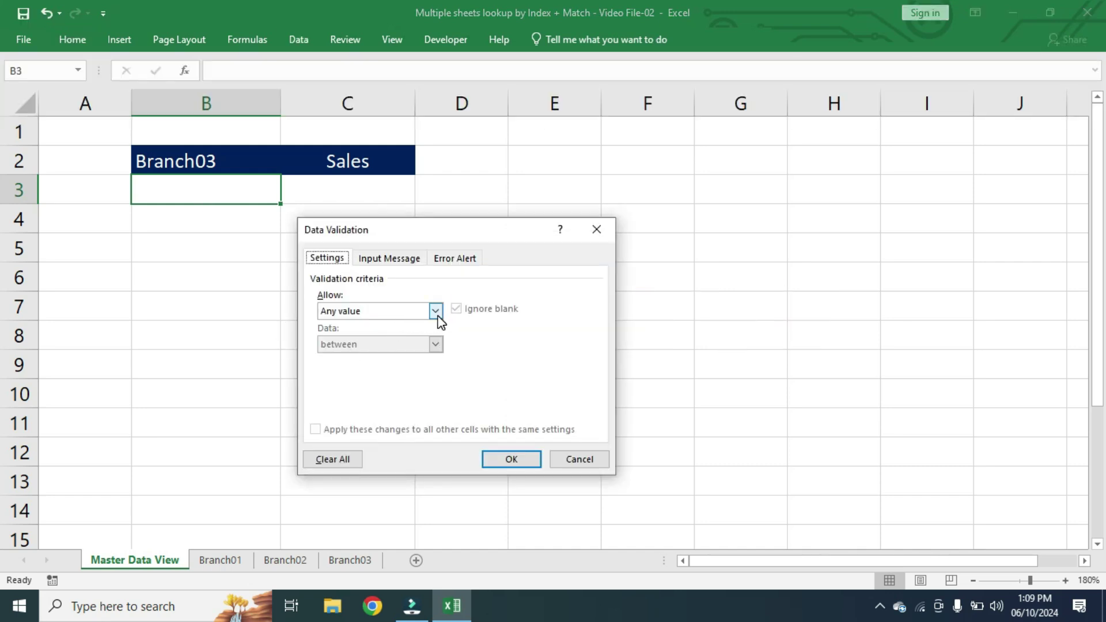
click(436, 311)
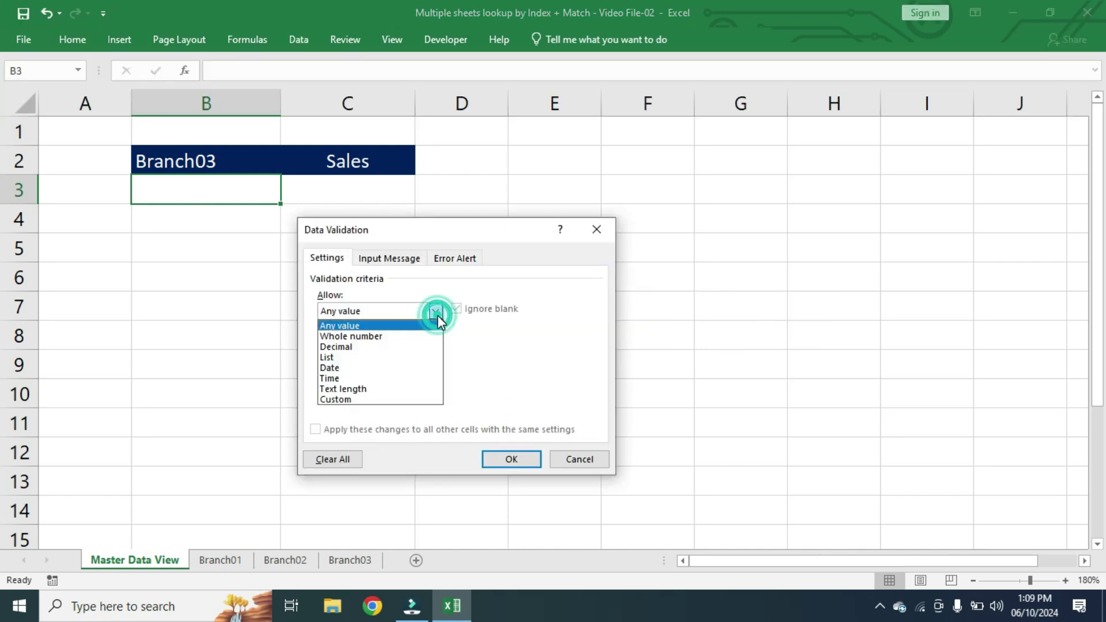
click(337, 358)
Set the list source to =INDIRECT("Products") using the pasted Products name and apply it.
click(361, 378)
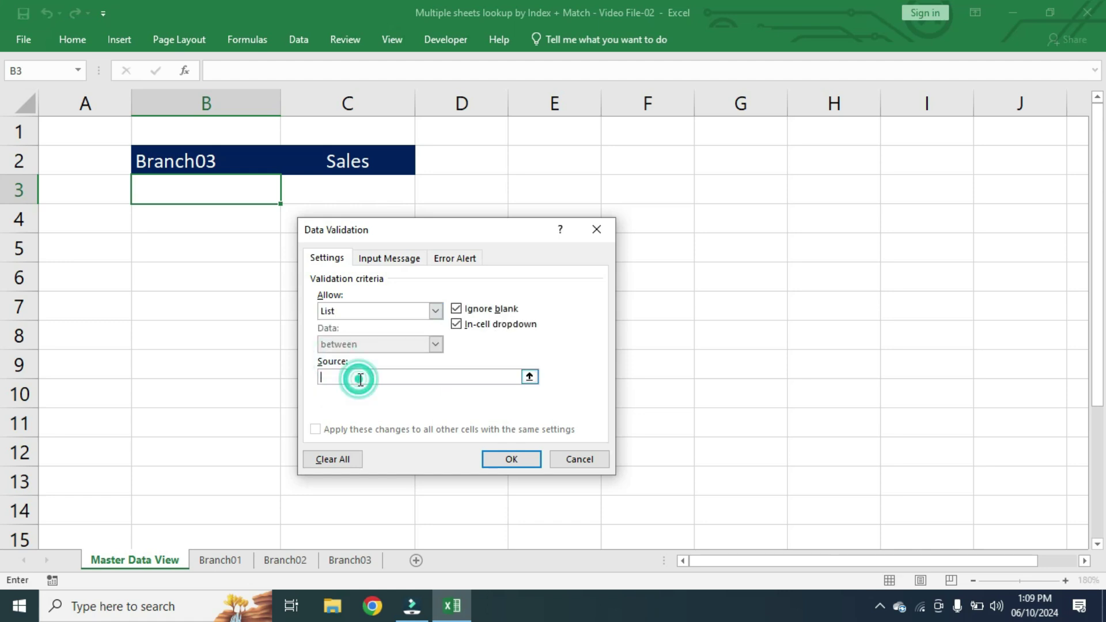
text(=)
text(i)
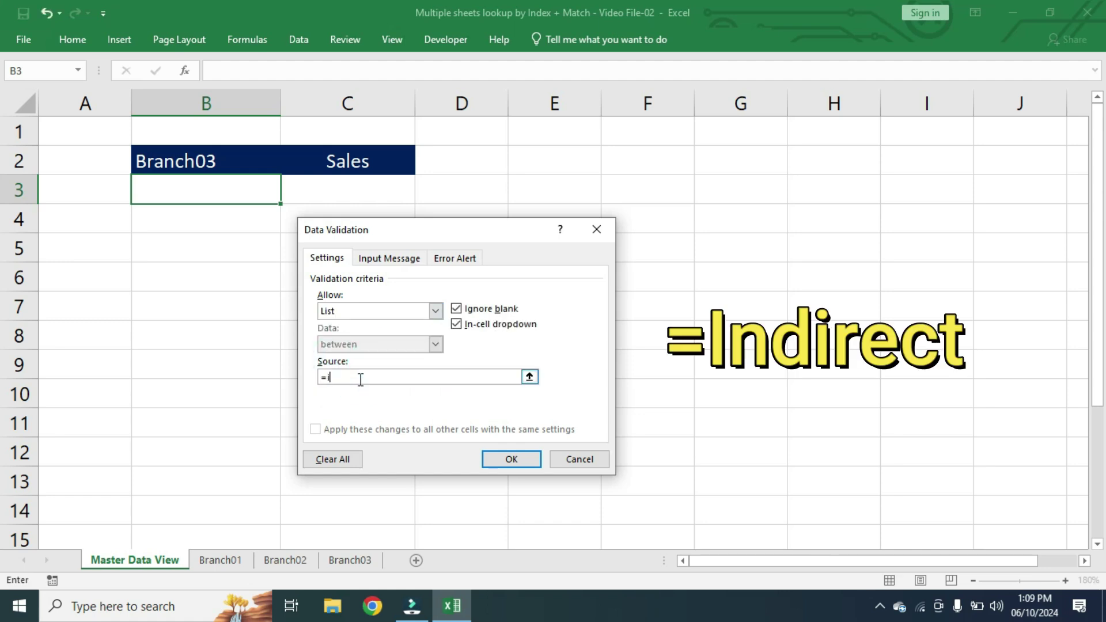
text(ndi)
text(red)
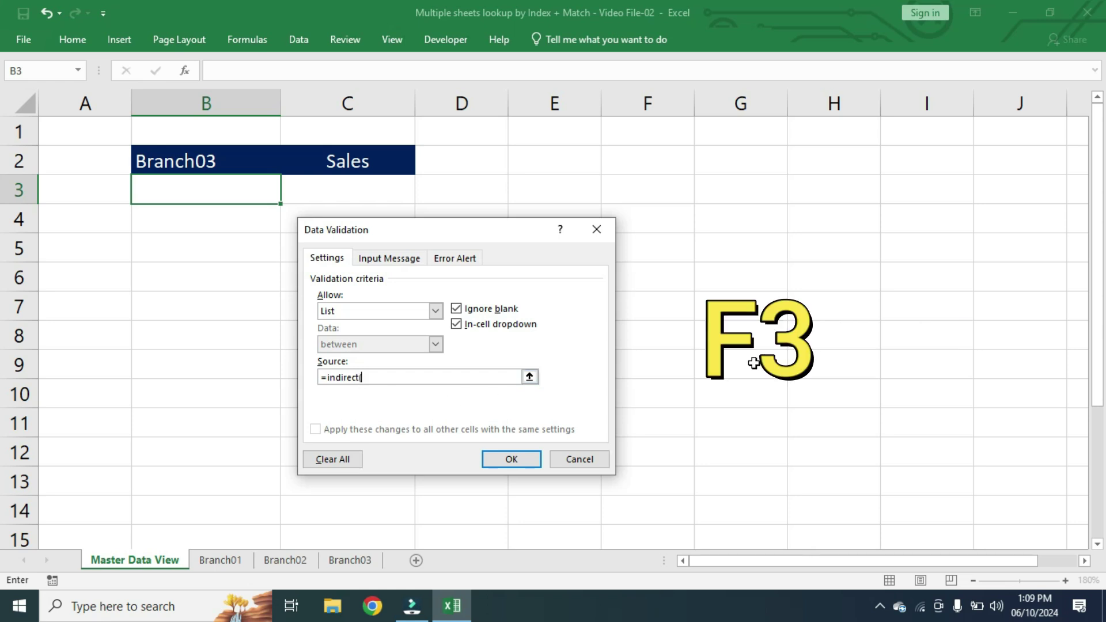
key(F3)
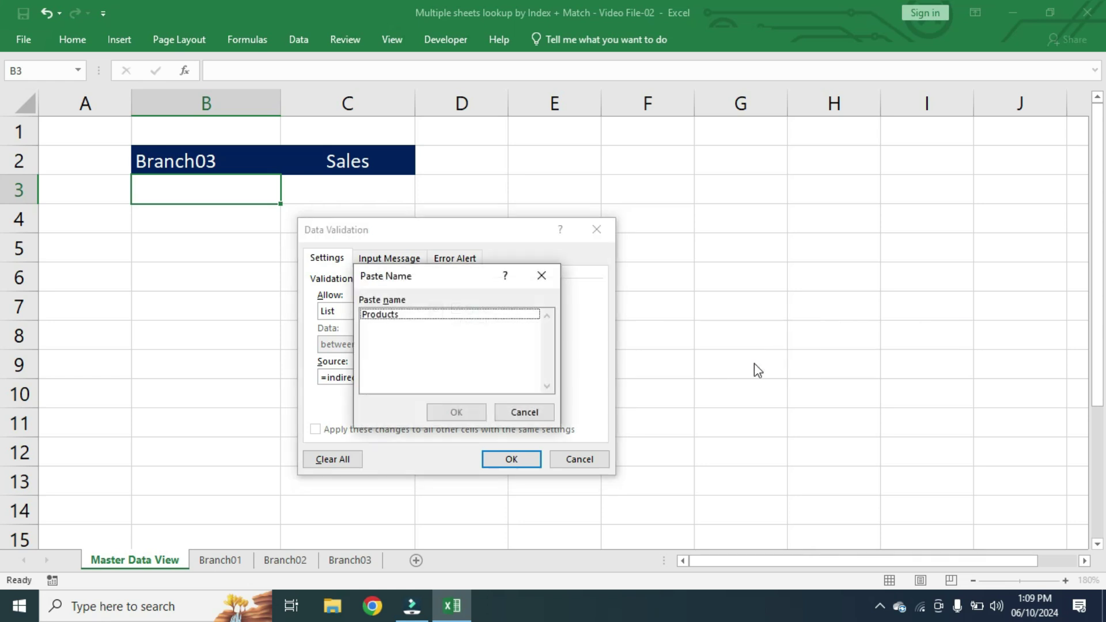
click(399, 316)
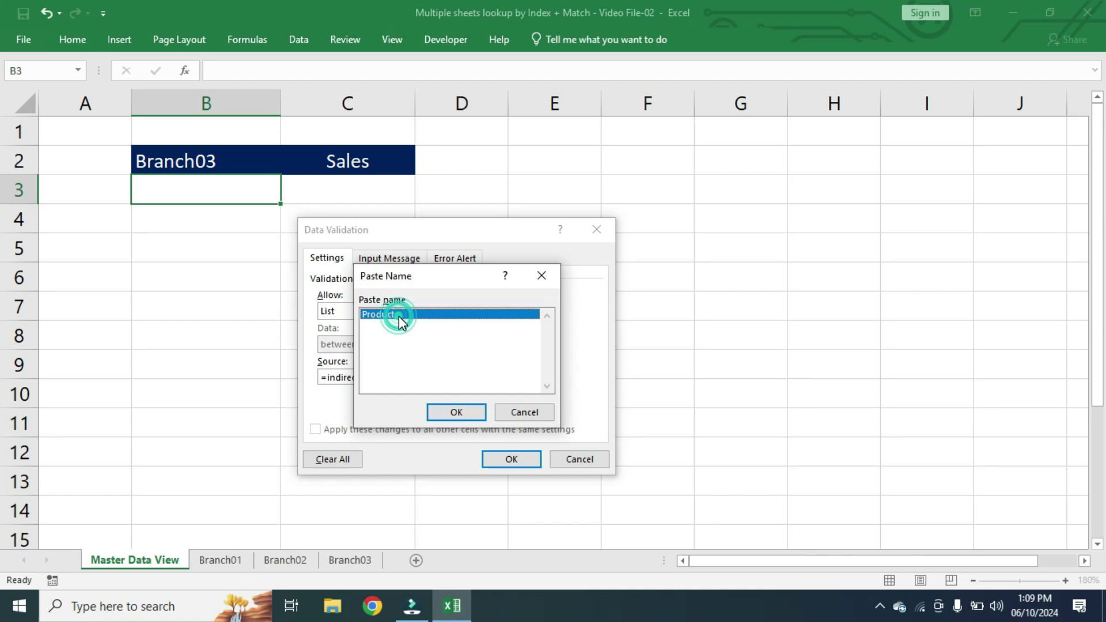
click(484, 412)
click(361, 377)
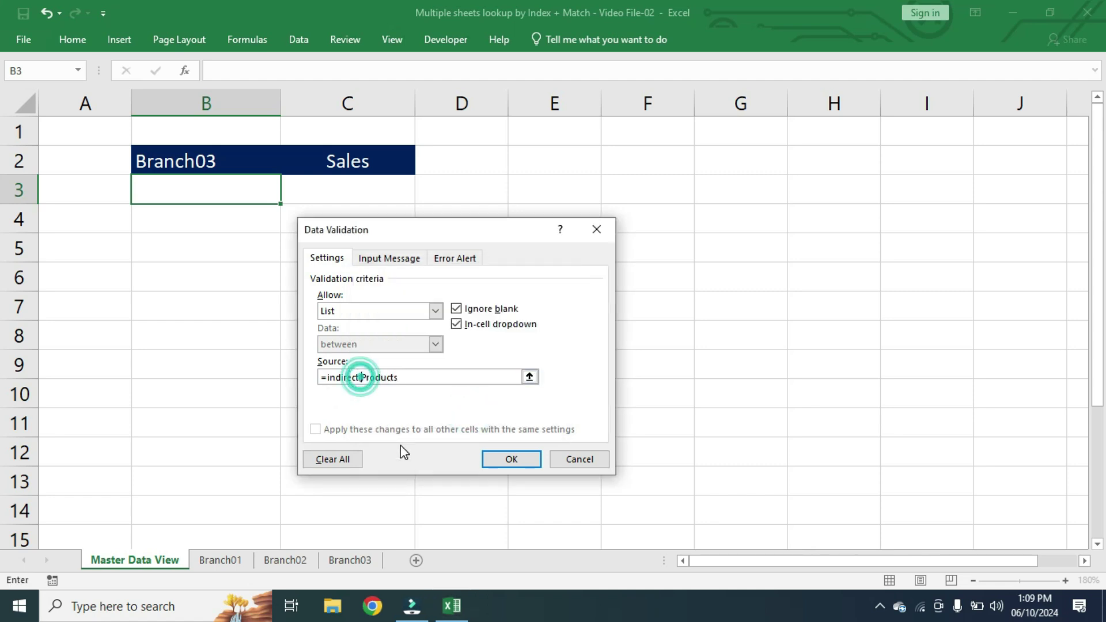
text(")
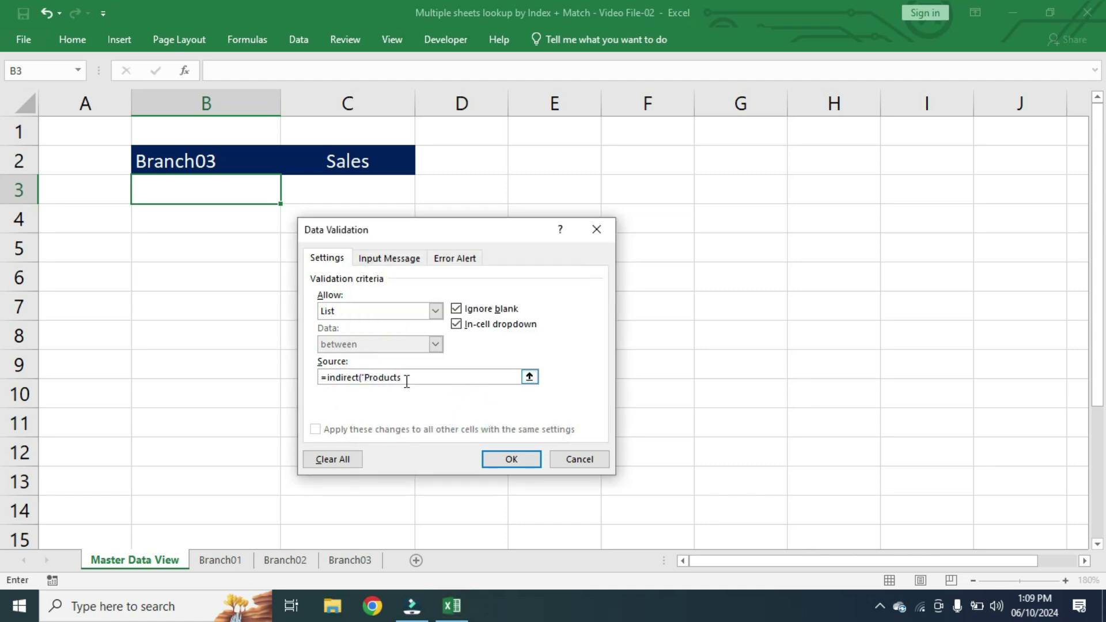
click(405, 378)
click(513, 459)
click(233, 187)
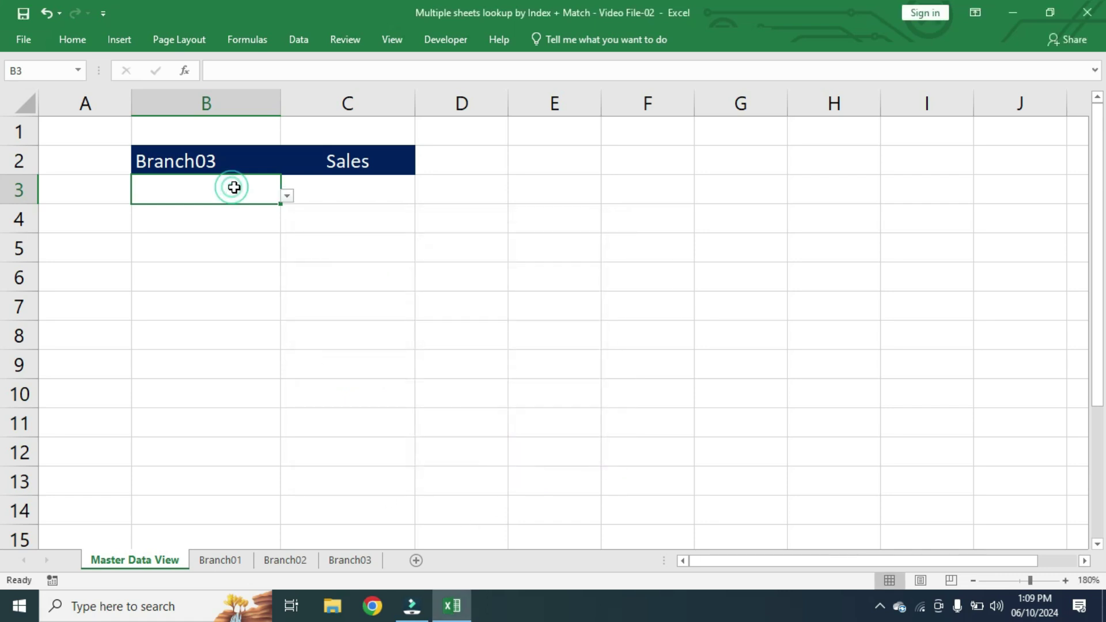
Pick Branch01 in B2 and Marker in B3, then select the C3 sales cell.
click(286, 196)
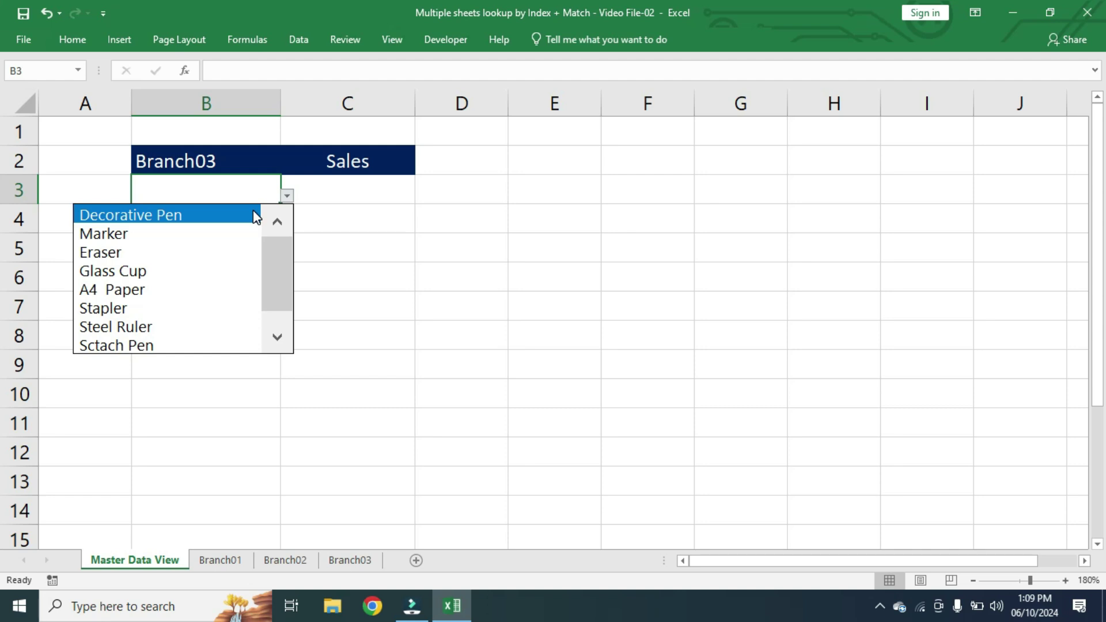
click(213, 161)
click(212, 161)
click(287, 167)
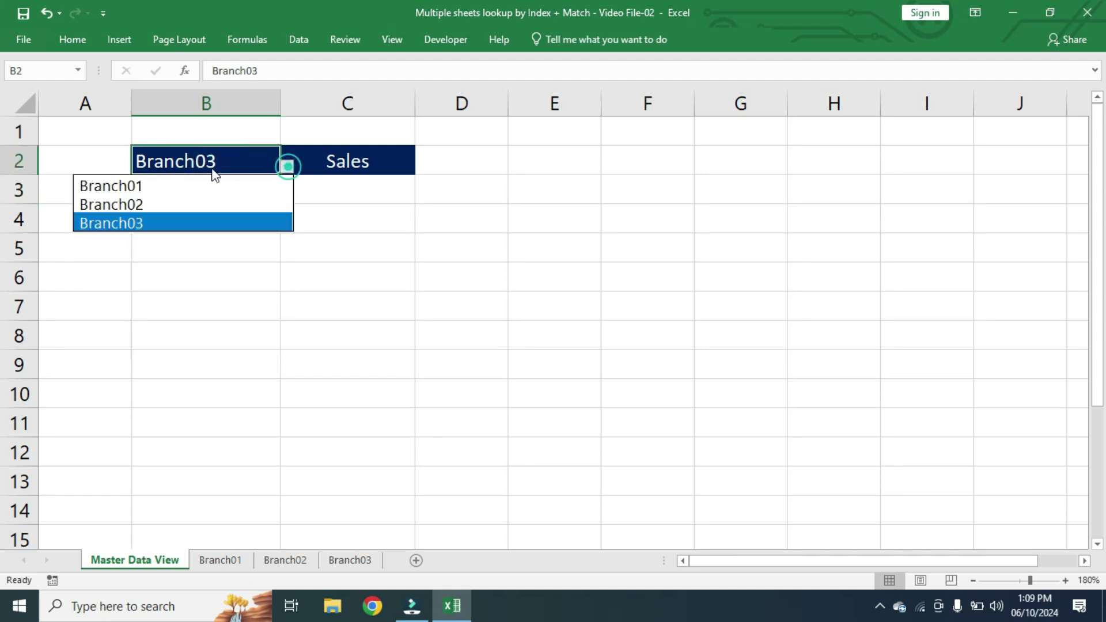
click(136, 186)
click(224, 190)
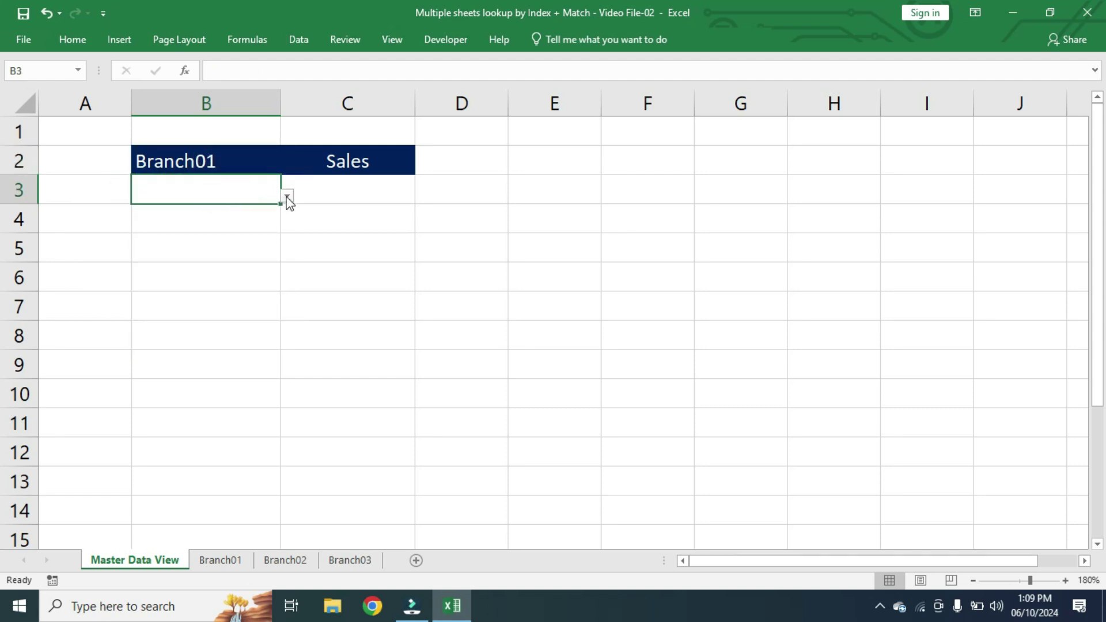
click(287, 197)
click(102, 231)
click(351, 191)
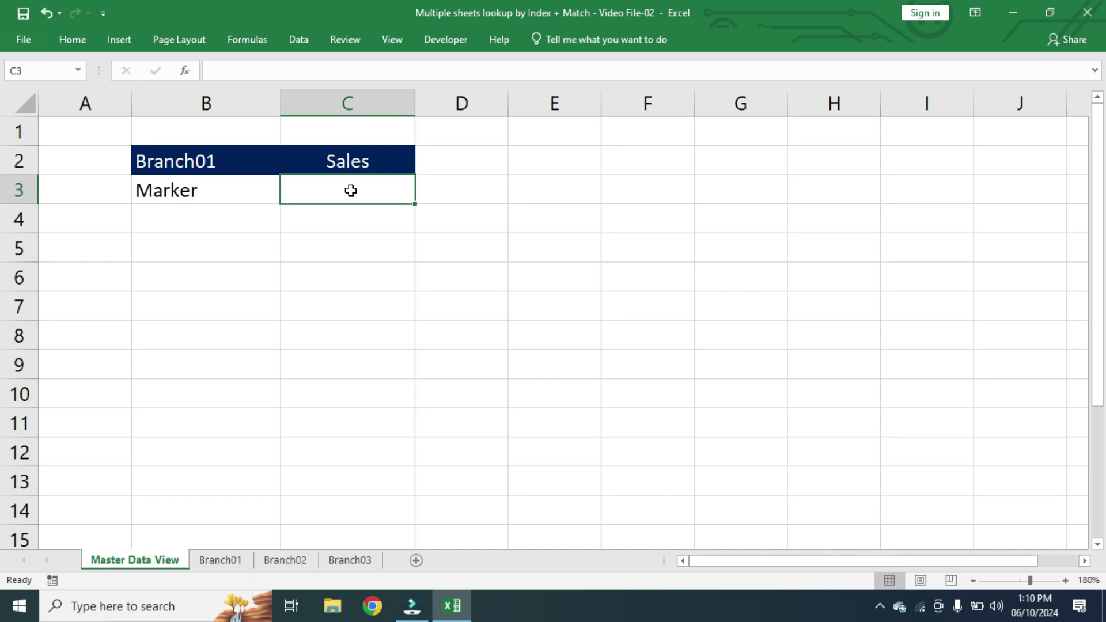
Begin C3's formula as =INDEX(INDIRECT(B2) using the branch cell B2.
text(=)
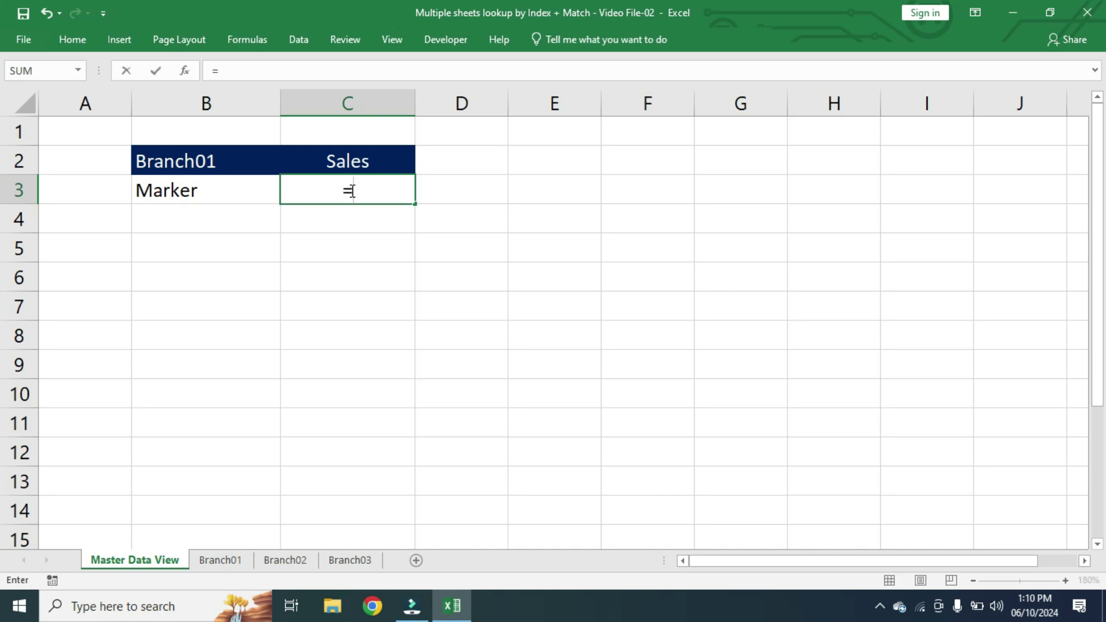
text(index)
key(Tab)
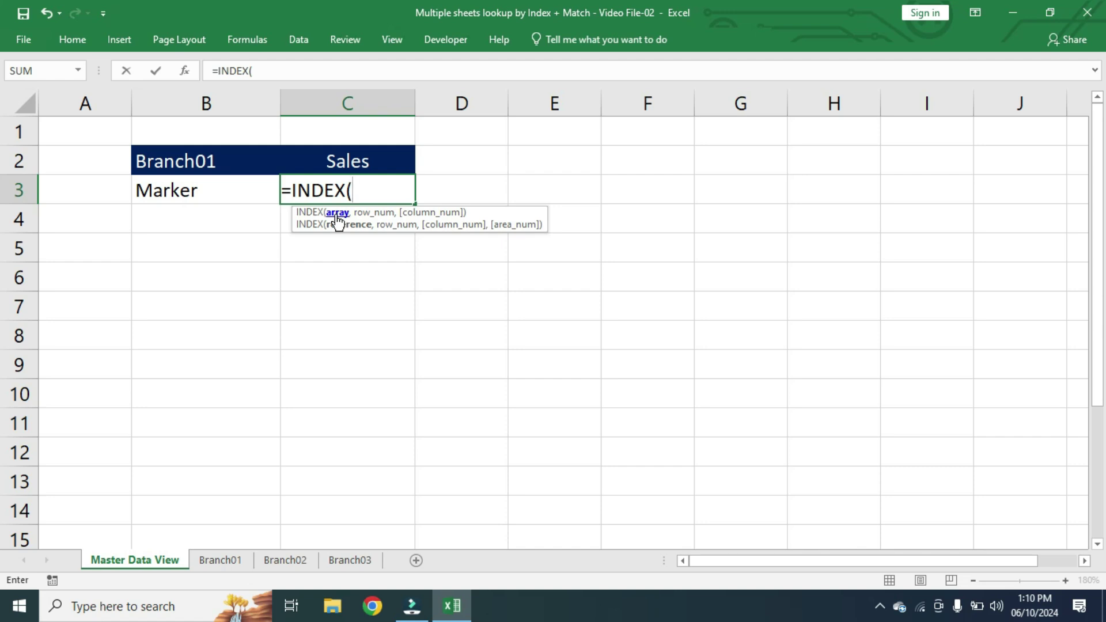
text(indi)
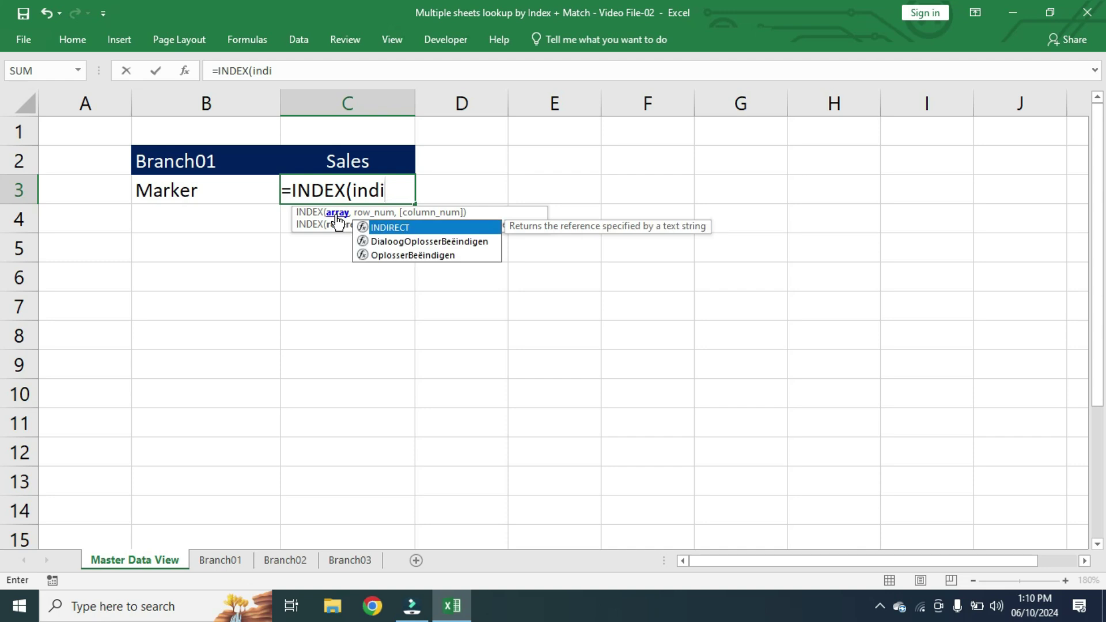
key(Tab)
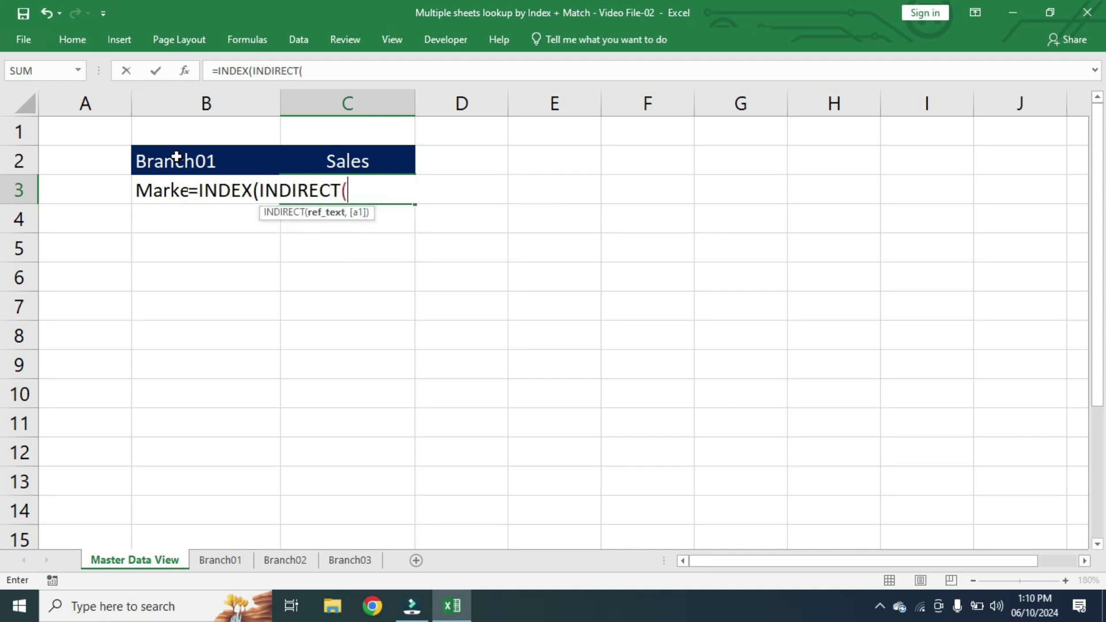
click(201, 163)
text())
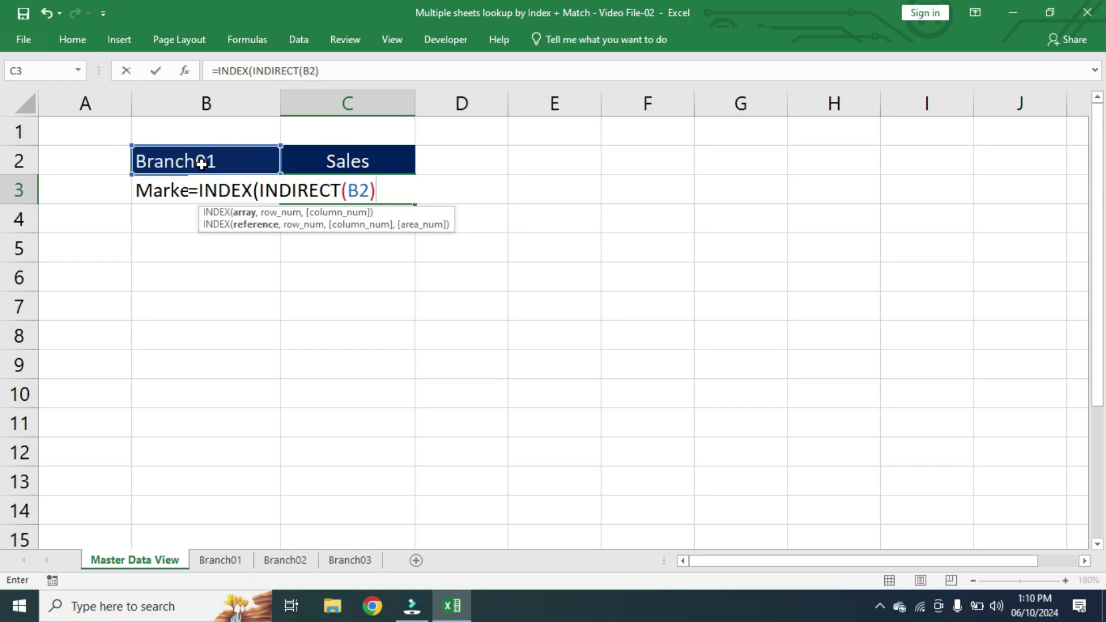
Add MATCH(B3,INDIRECT(Products),0) as the row argument, inserting Products via F3 Paste Name.
text(,)
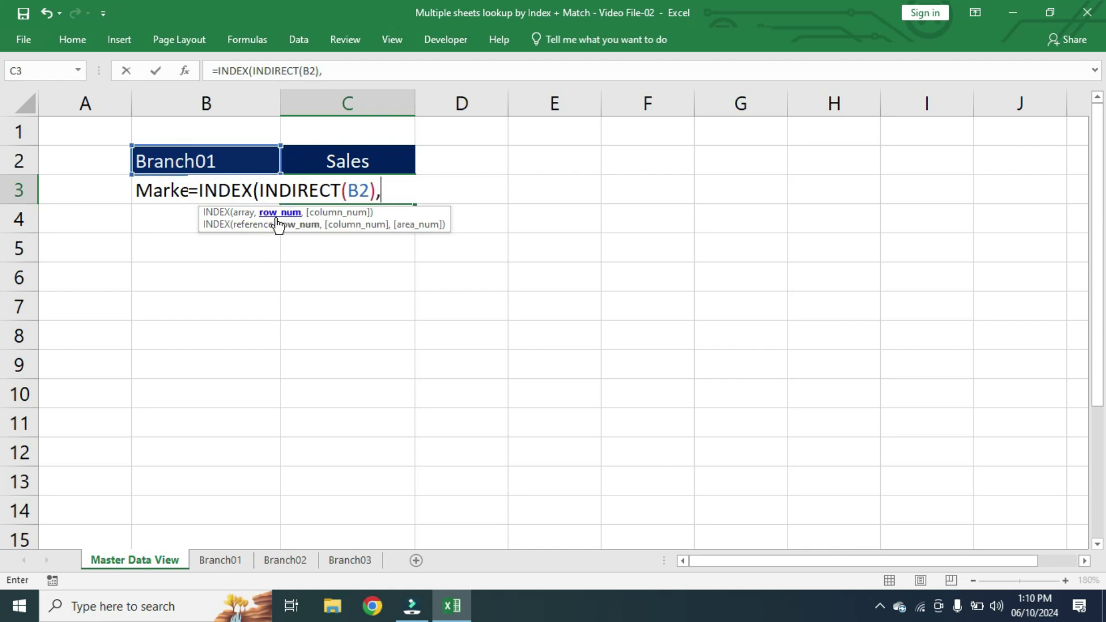
text(match)
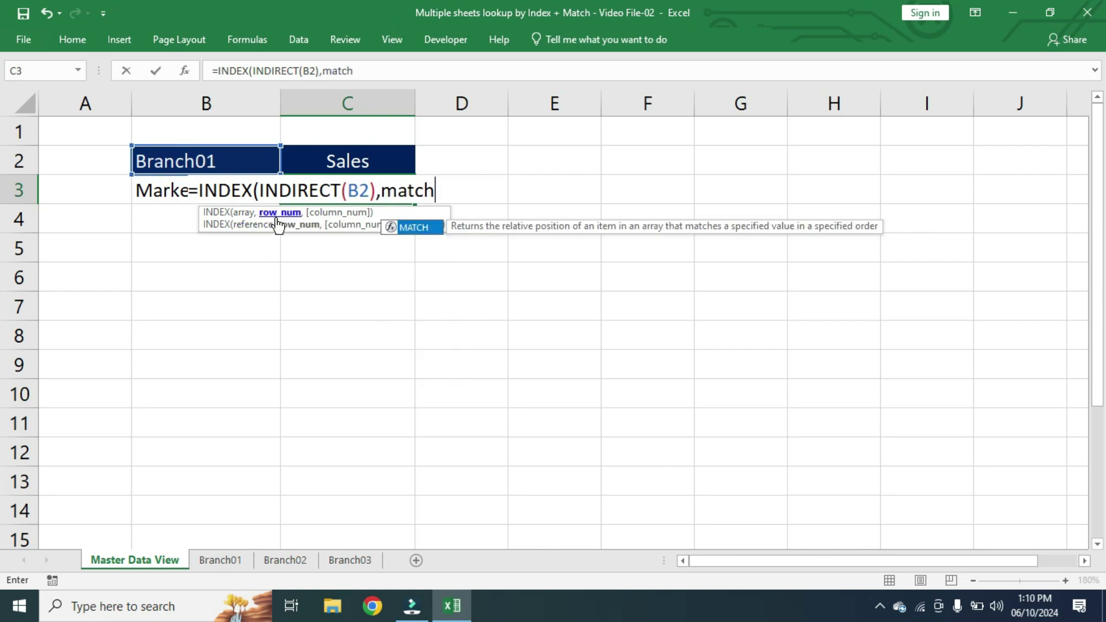
key(Tab)
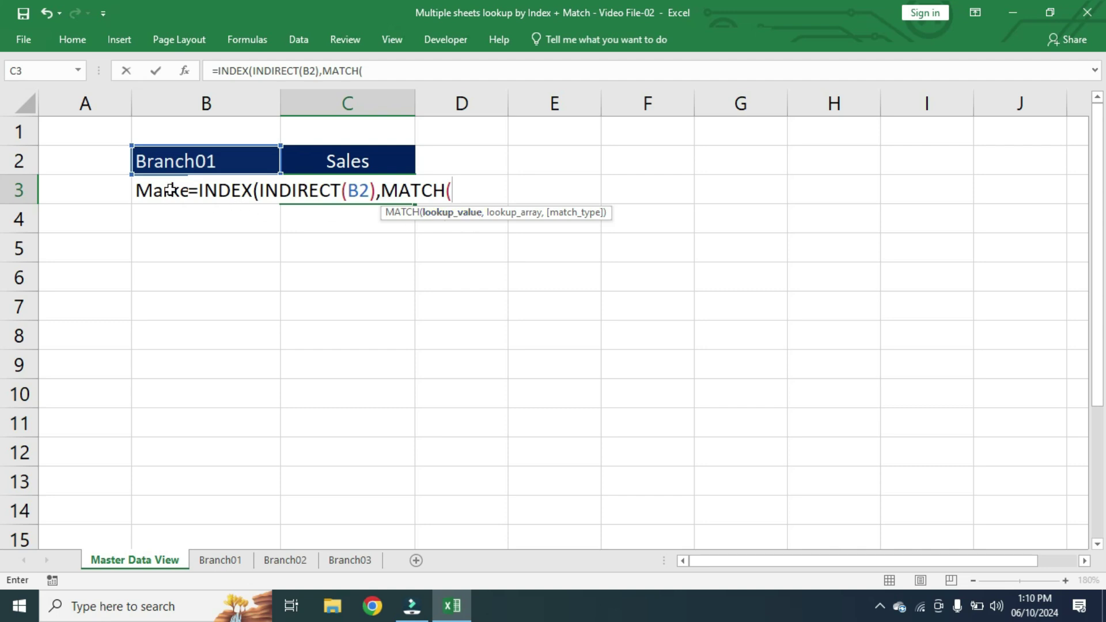
click(143, 190)
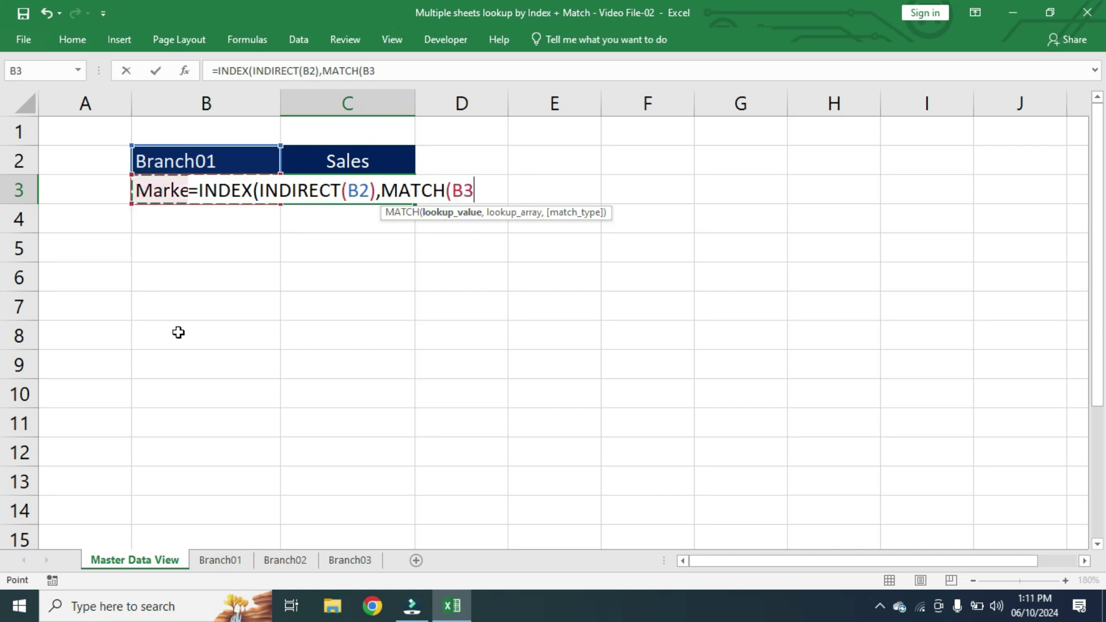
text(,)
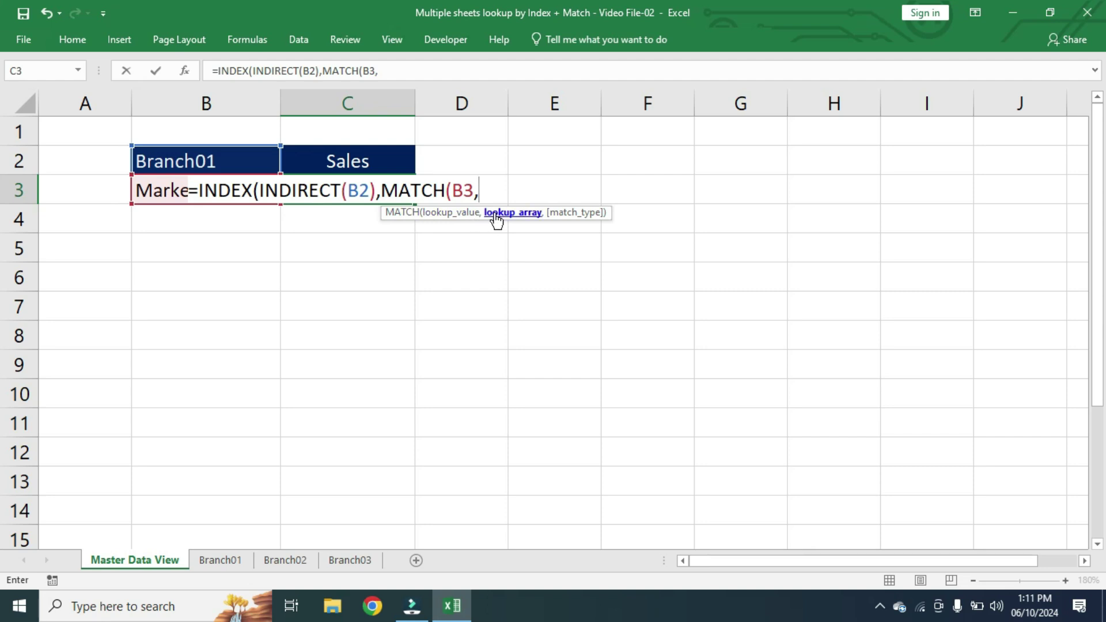
text(indire)
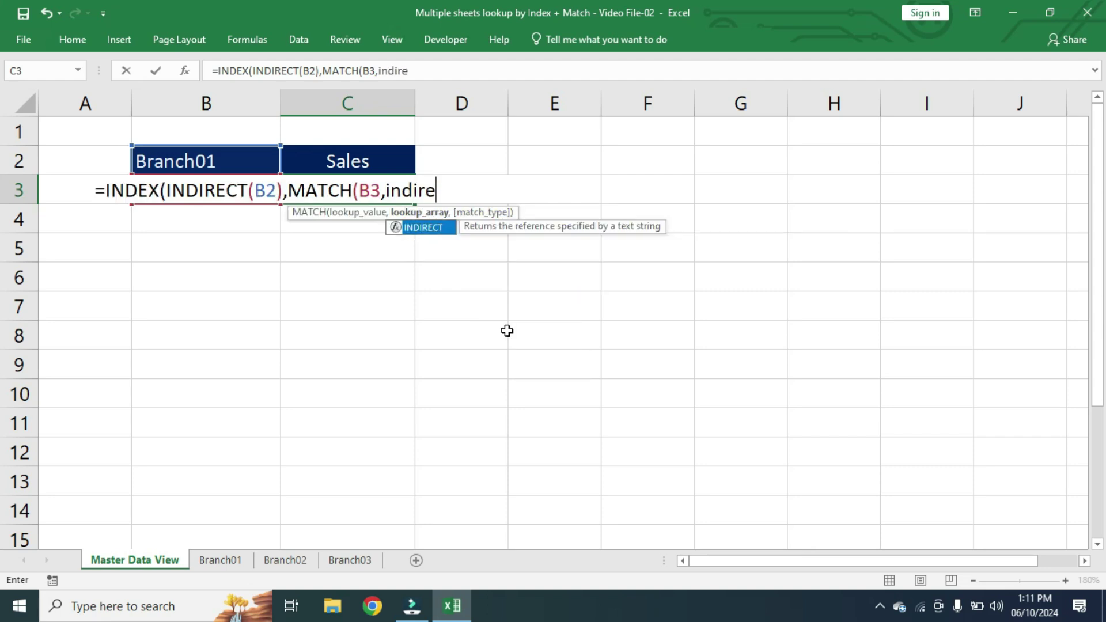
text(ct)
key(Tab)
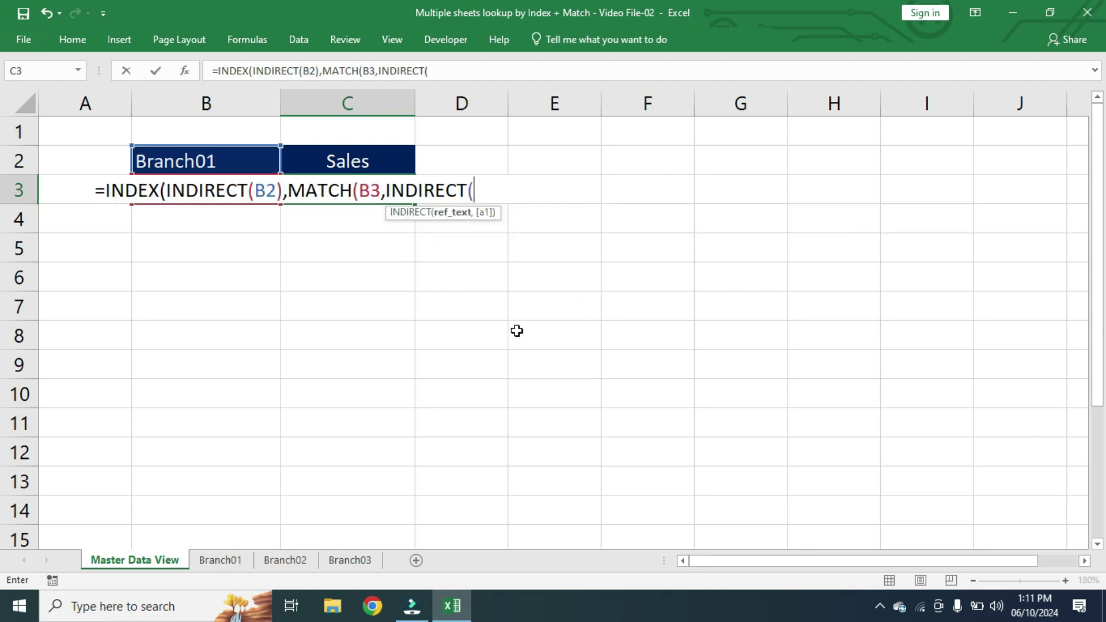
key(F3)
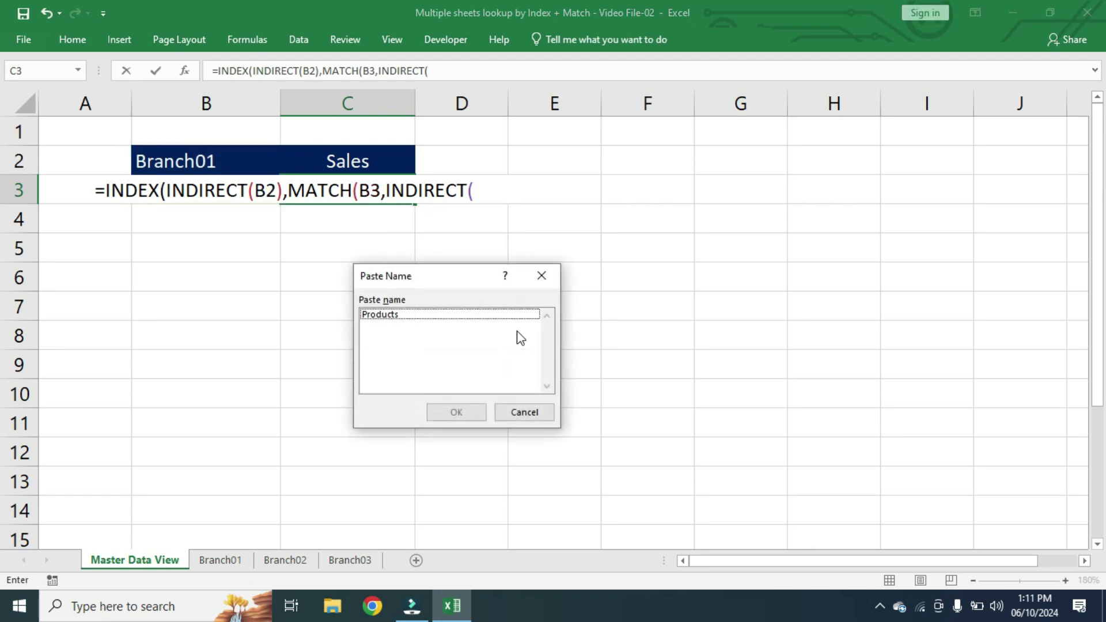
click(388, 314)
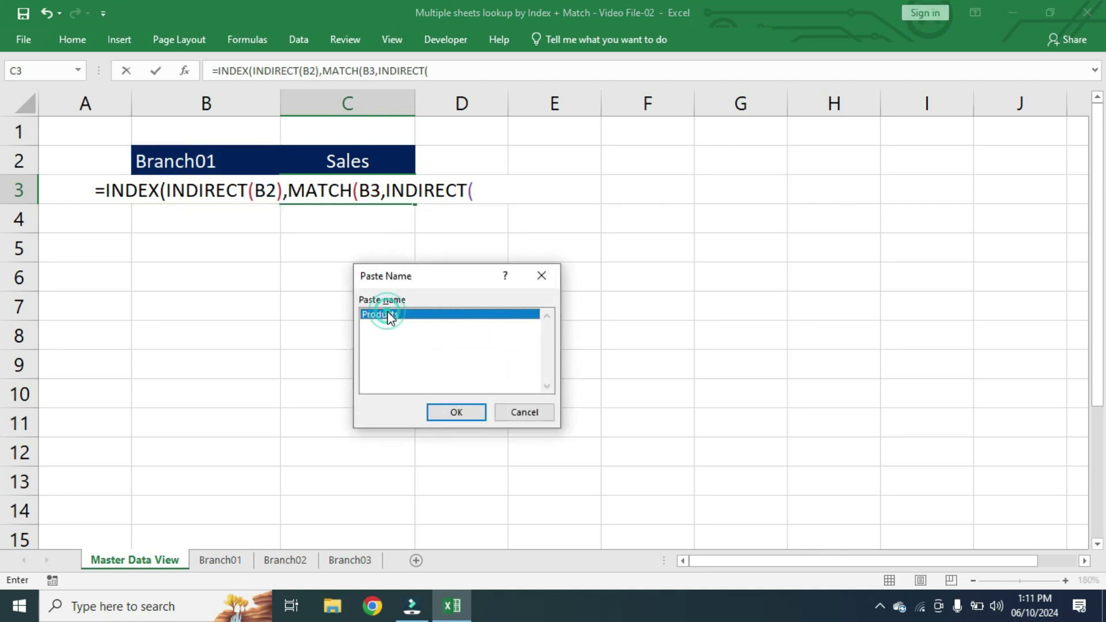
click(387, 314)
text())
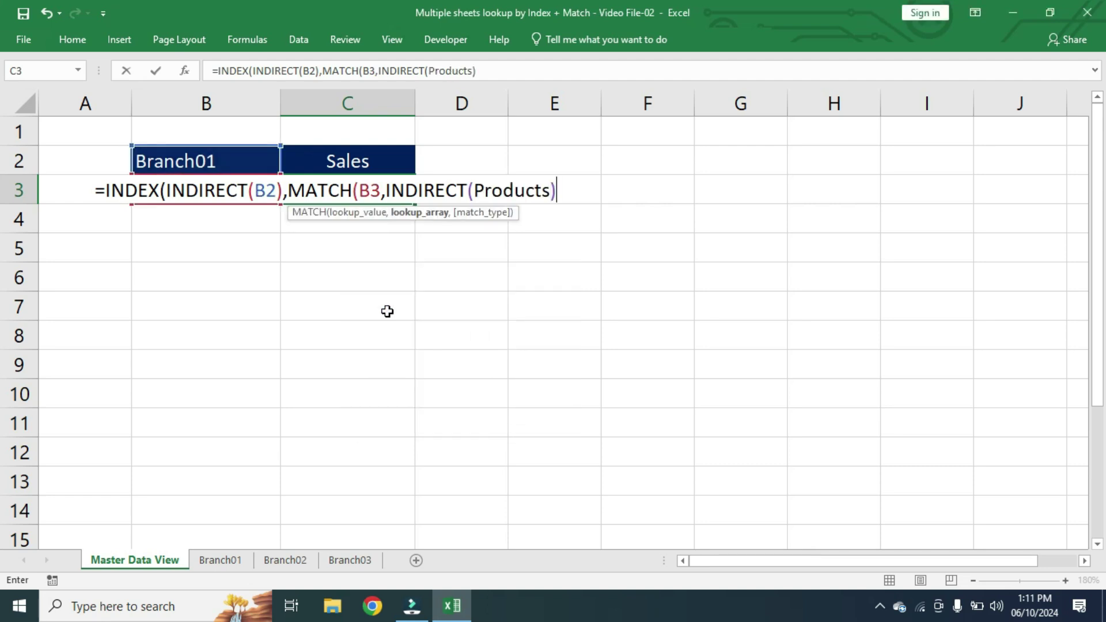
text(,)
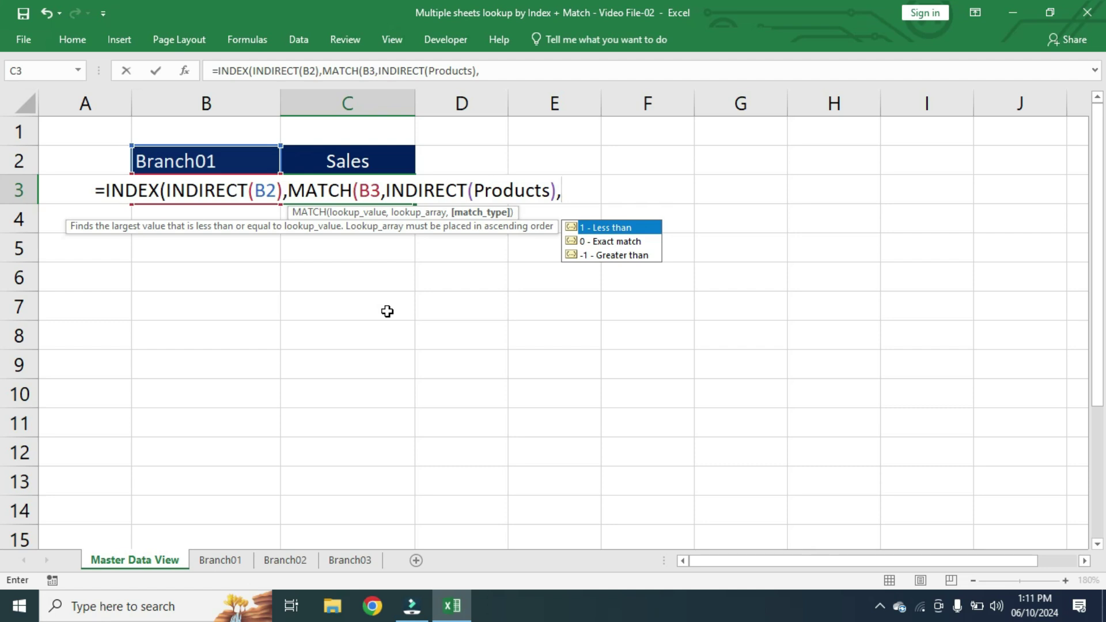
text(0)
text(),)
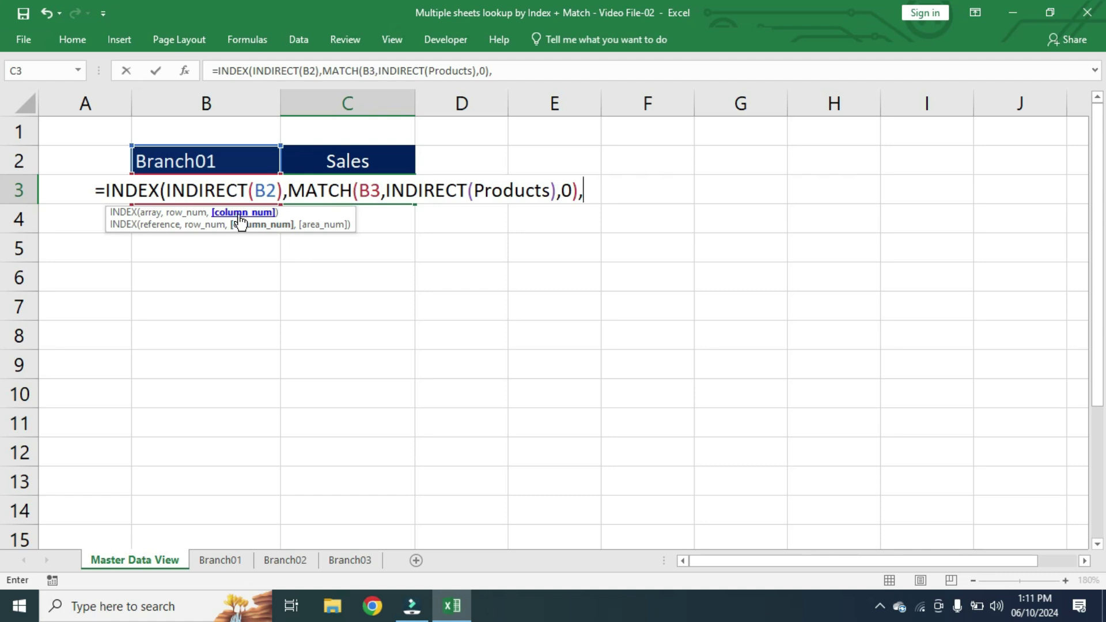
text(match)
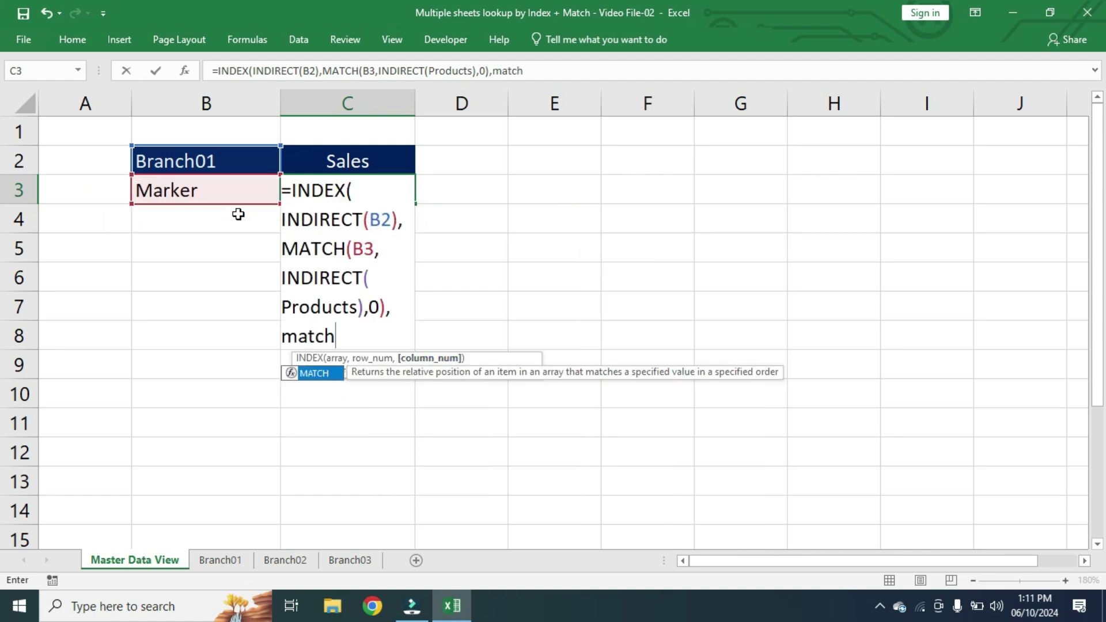
Add MATCH(C2,Branch01[#Headers],0) as the column argument and enter the formula.
key(Tab)
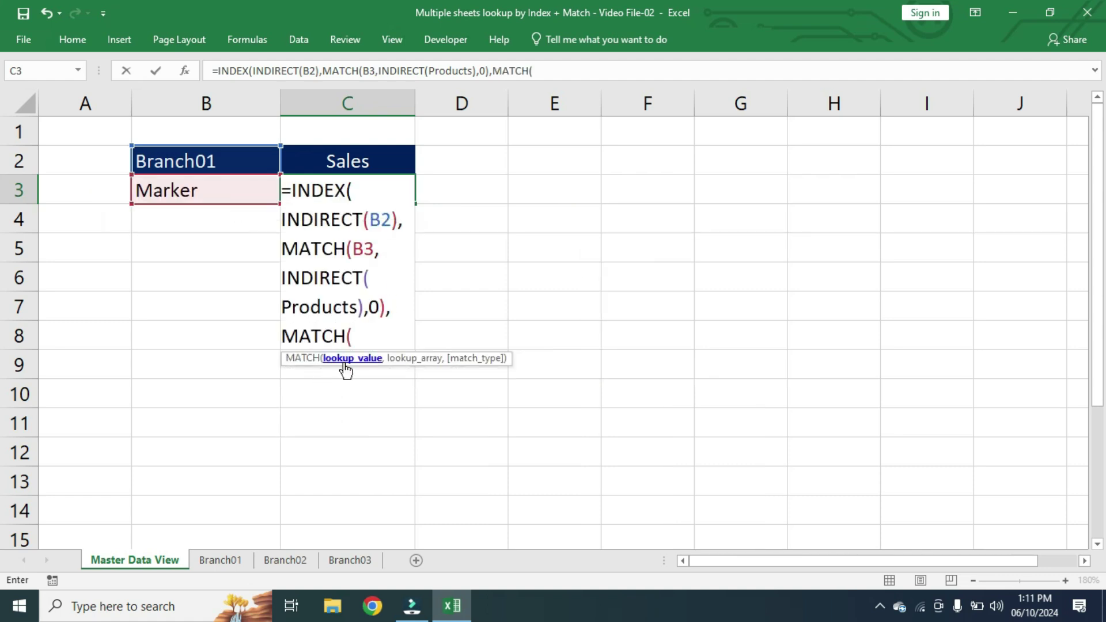
click(343, 155)
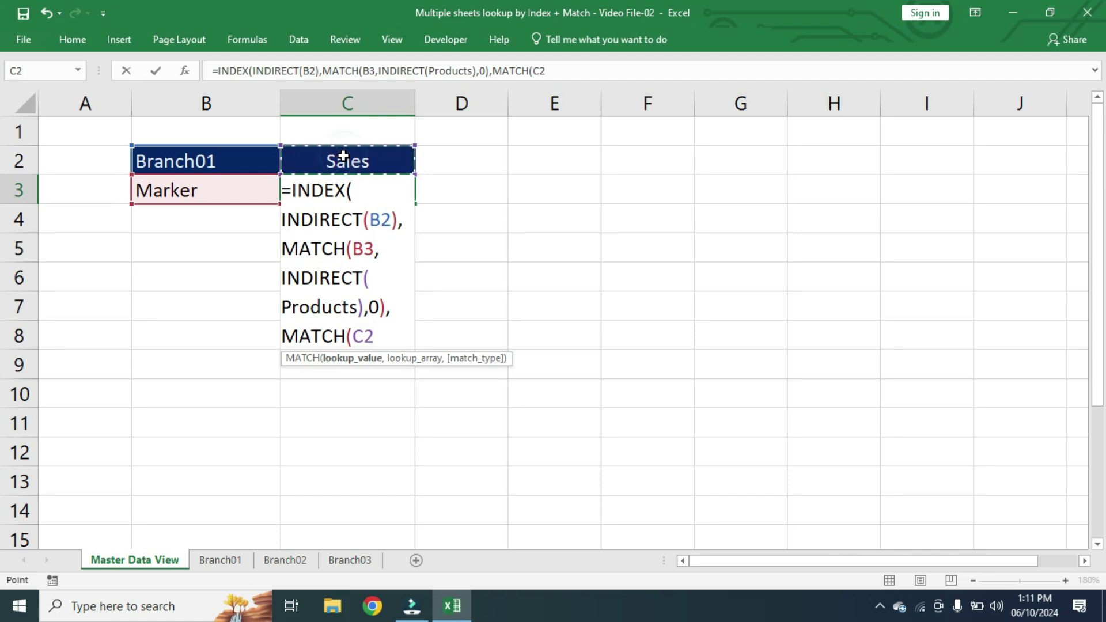
text(,)
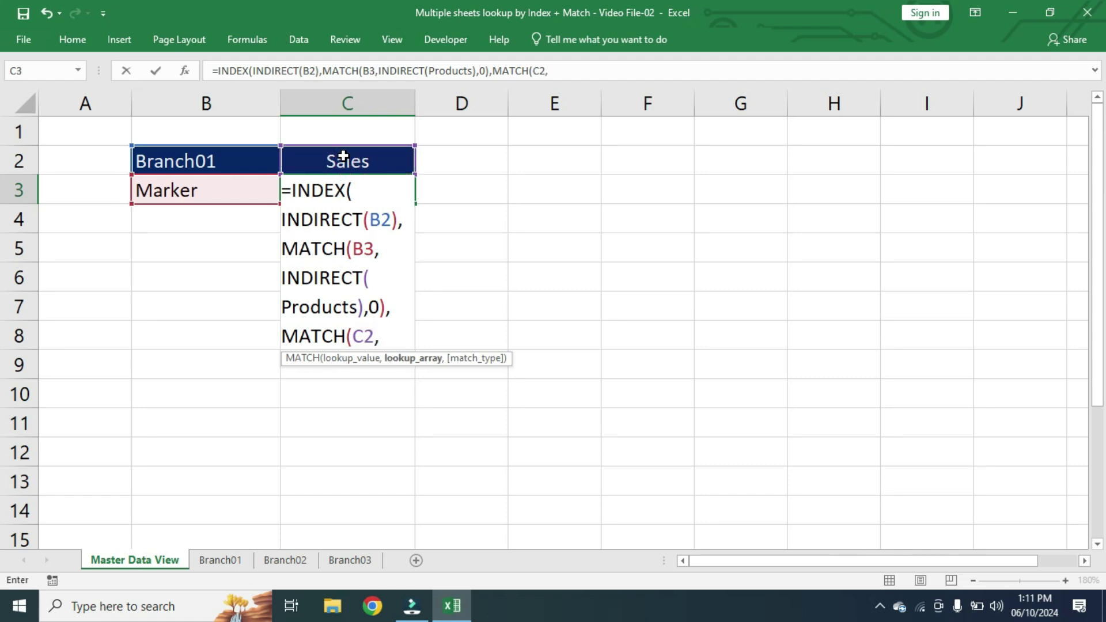
click(220, 561)
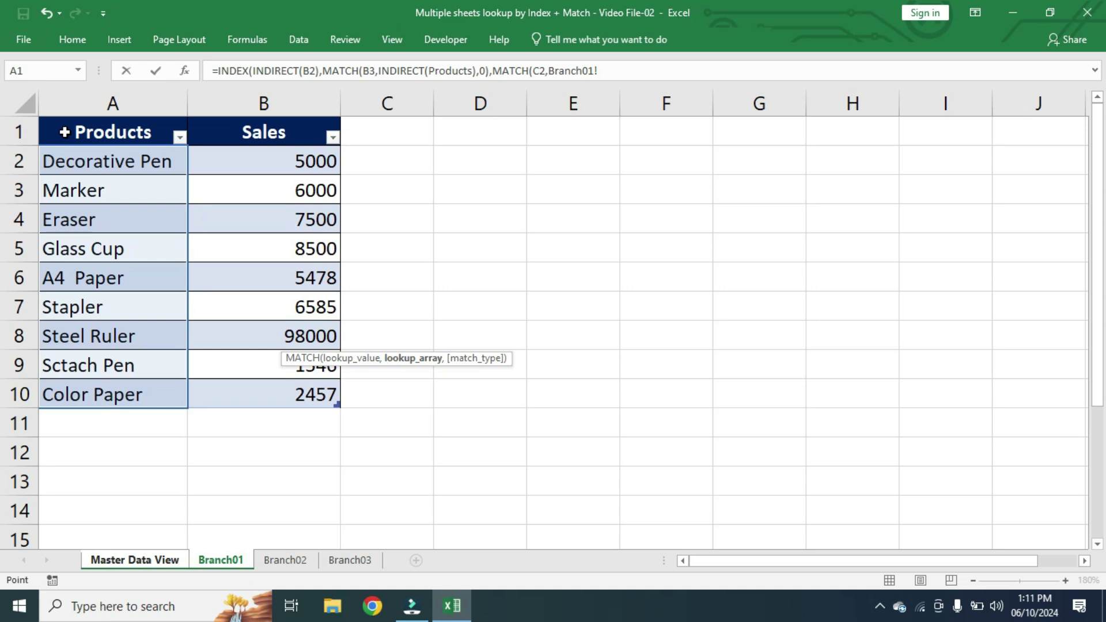
drag(64, 133, 252, 144)
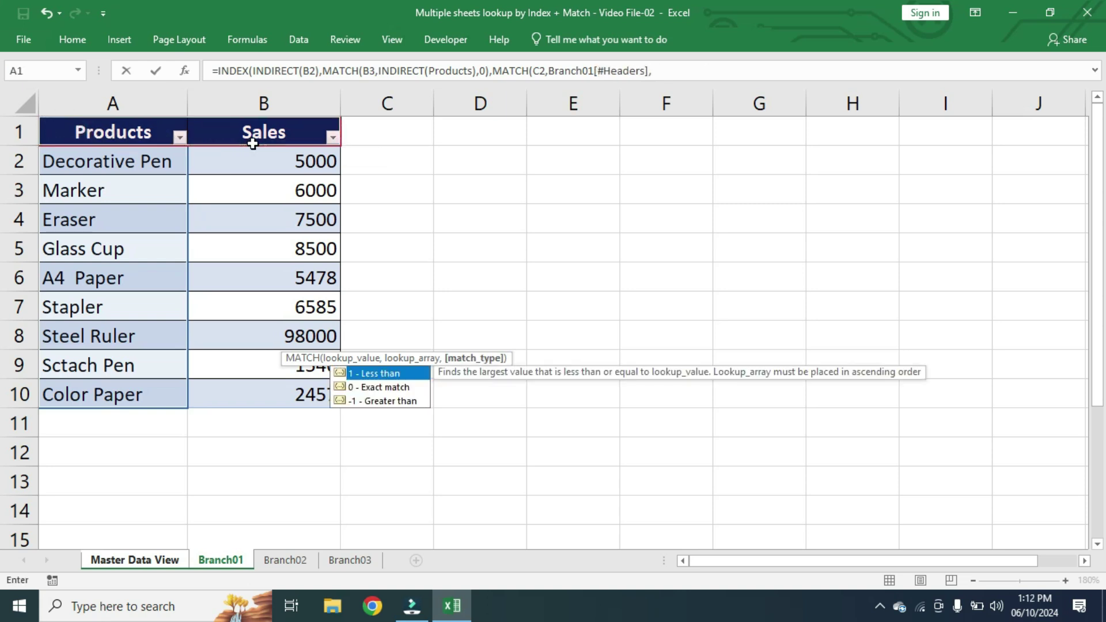
text(0)
text())
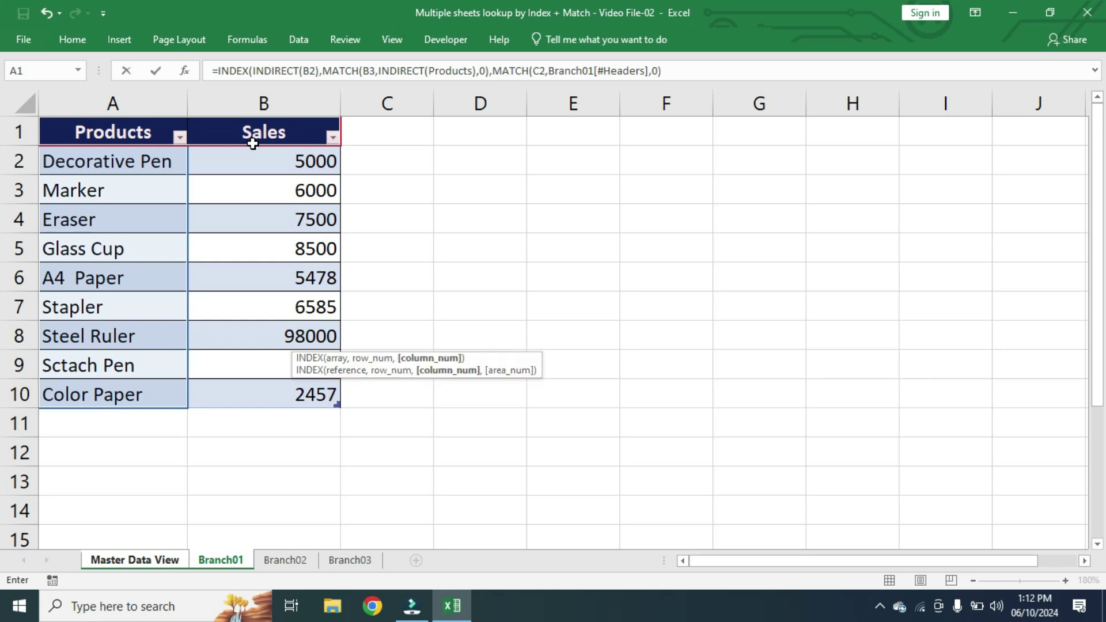
text())
key(Return)
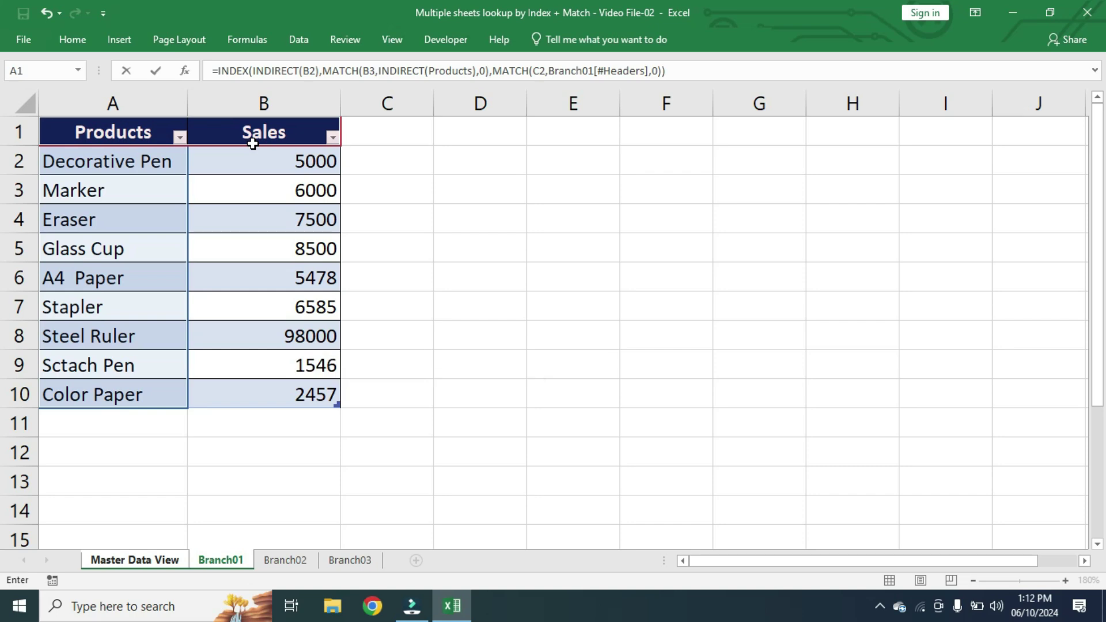
key(Return)
Quote Products as INDIRECT("Products") in C3's formula so Marker returns 6000.
click(317, 183)
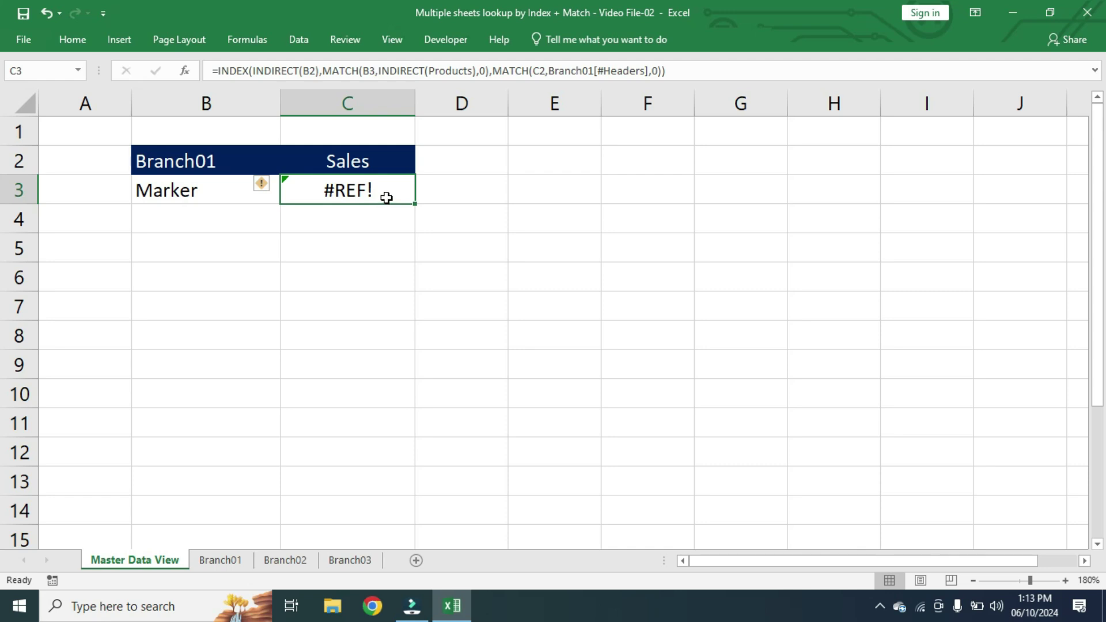
double_click(387, 200)
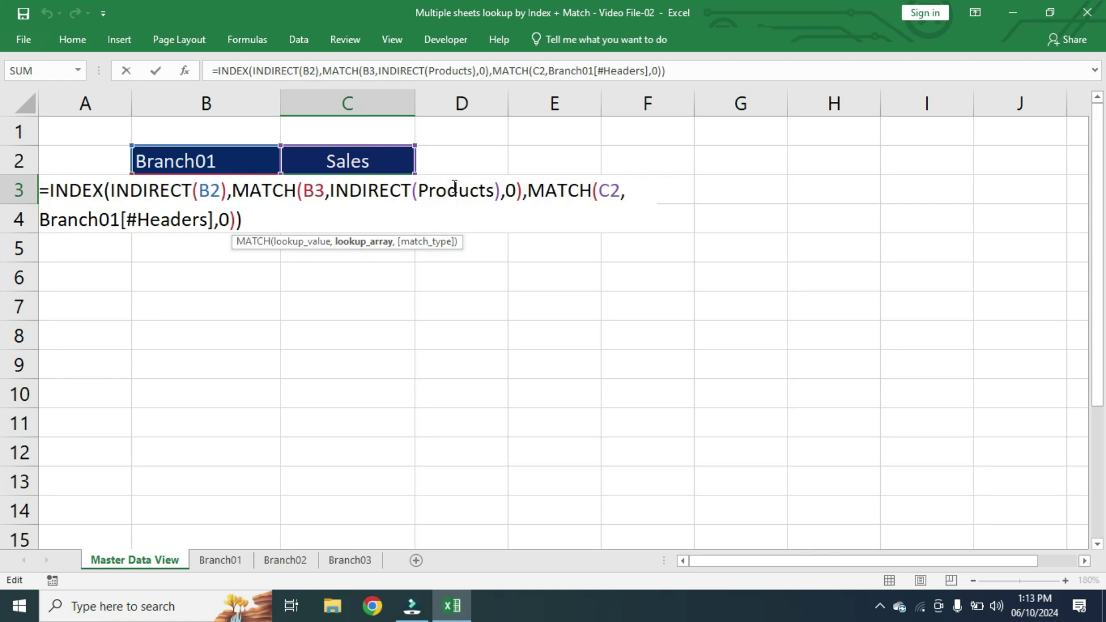
click(420, 191)
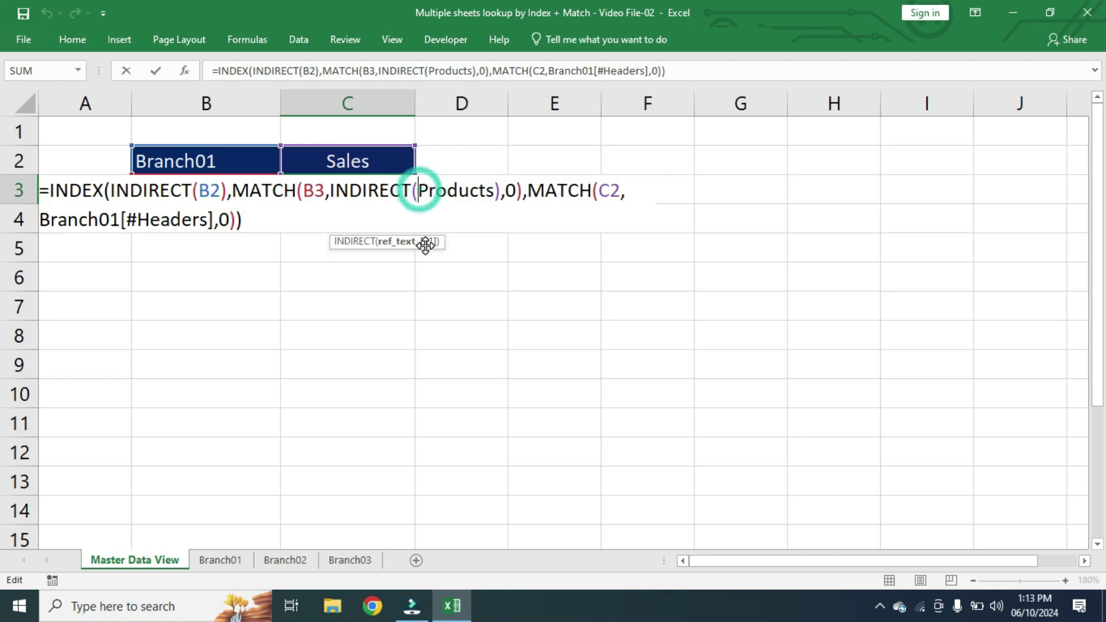
text(")
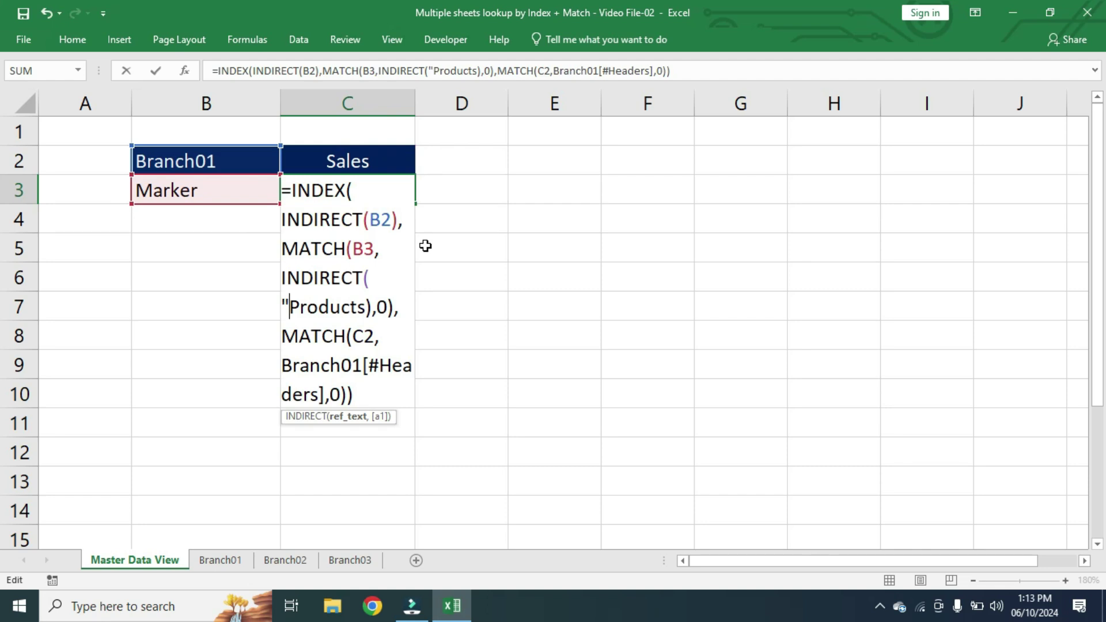
click(366, 306)
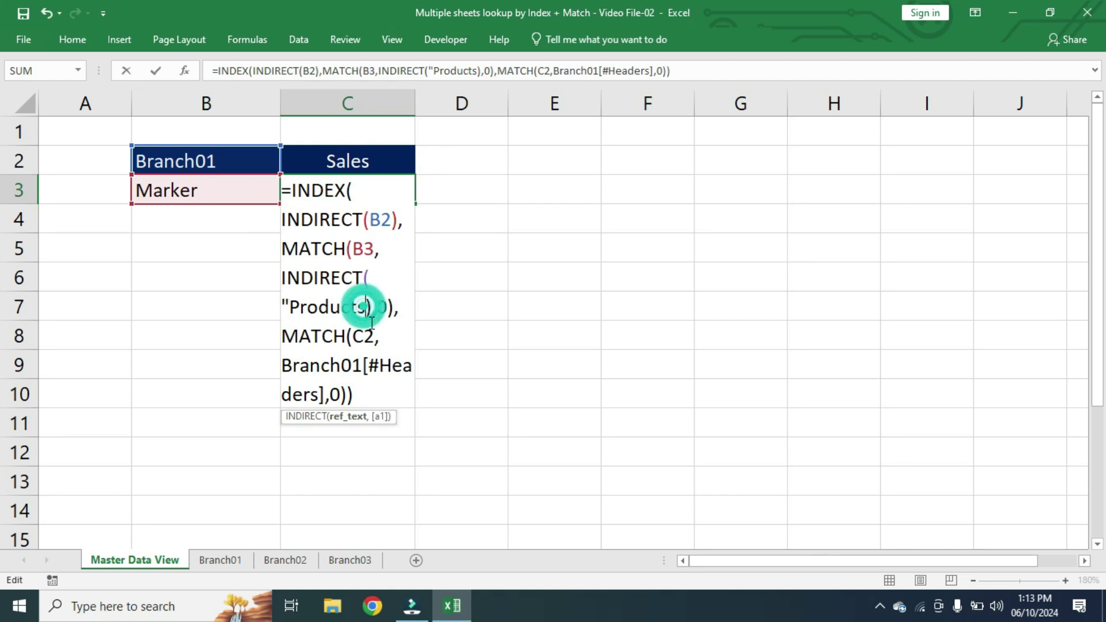
text(")
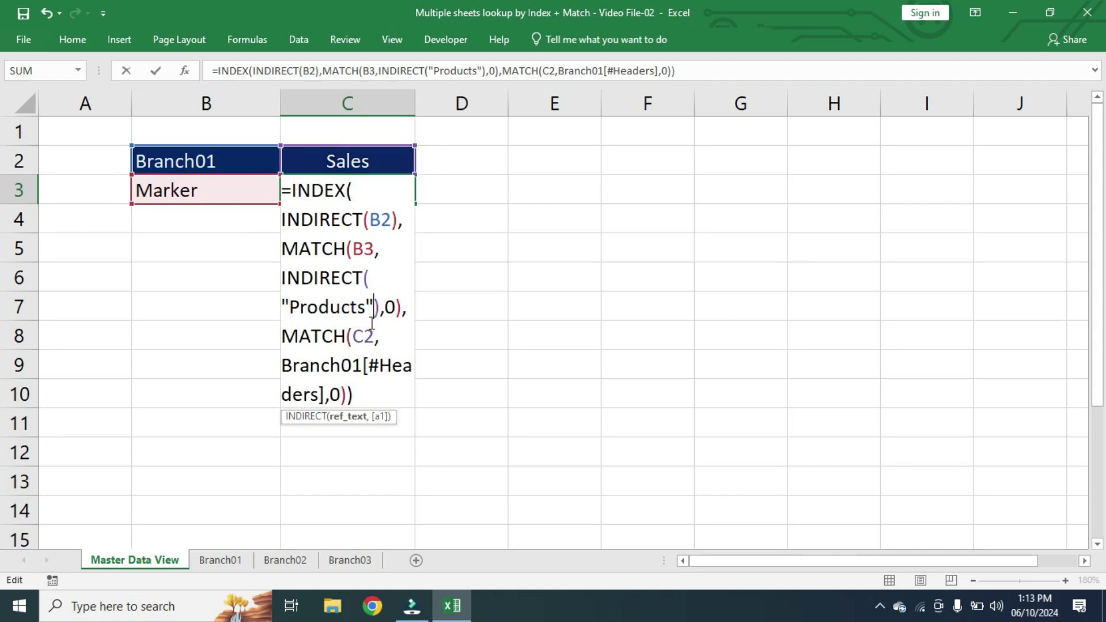
key(Return)
click(357, 190)
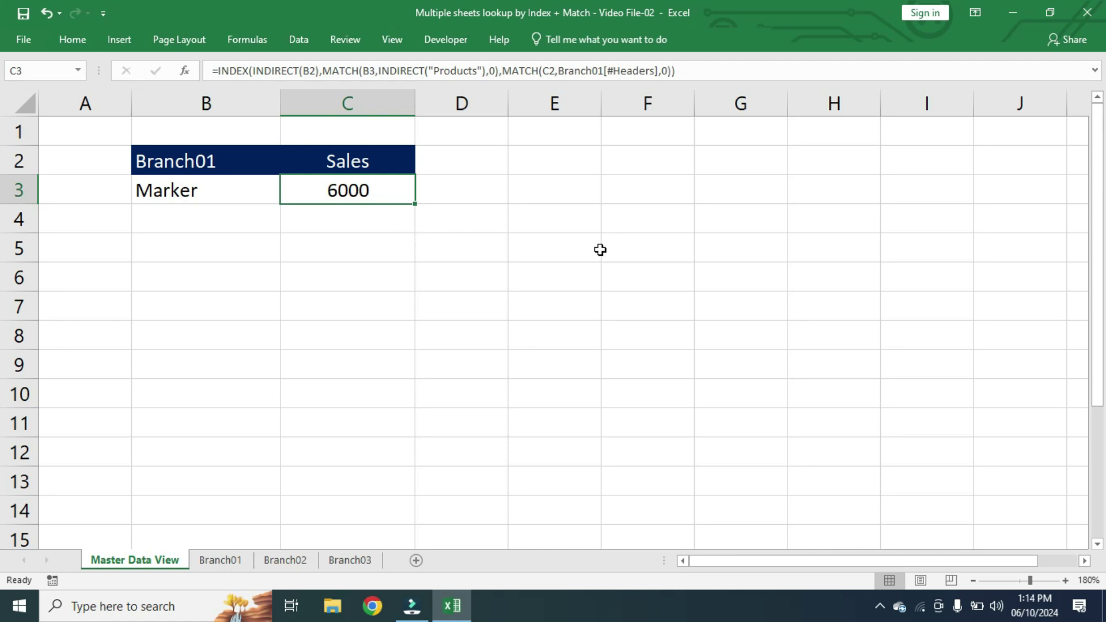
Switch the branch to Branch02 and confirm Marker's 2456 sales on the Branch02 sheet.
click(251, 160)
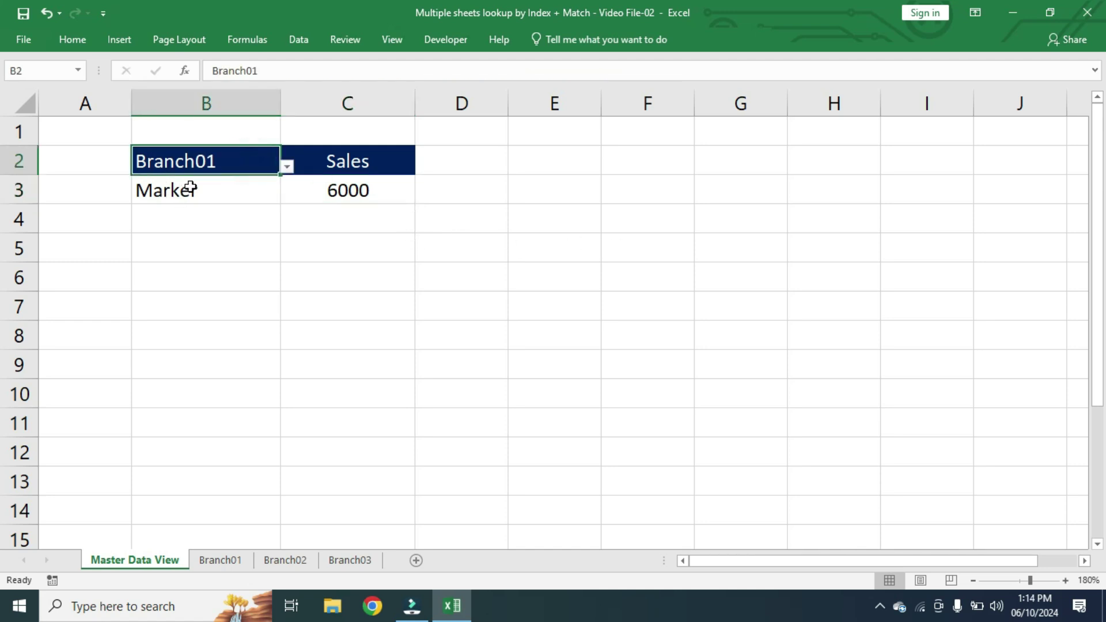
click(185, 186)
click(383, 196)
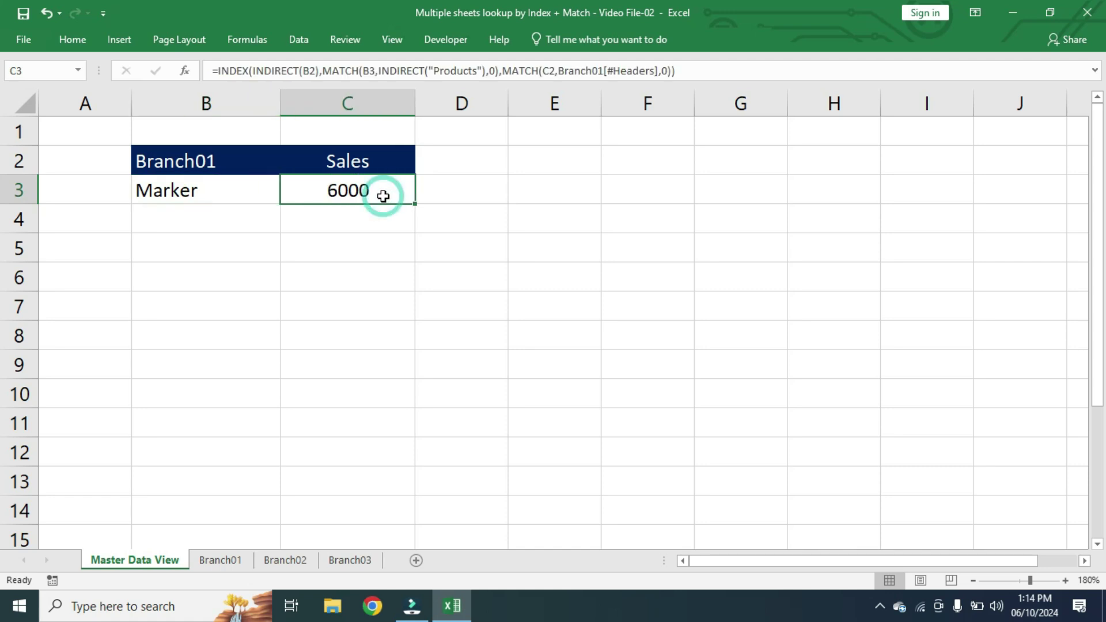
click(190, 161)
click(287, 167)
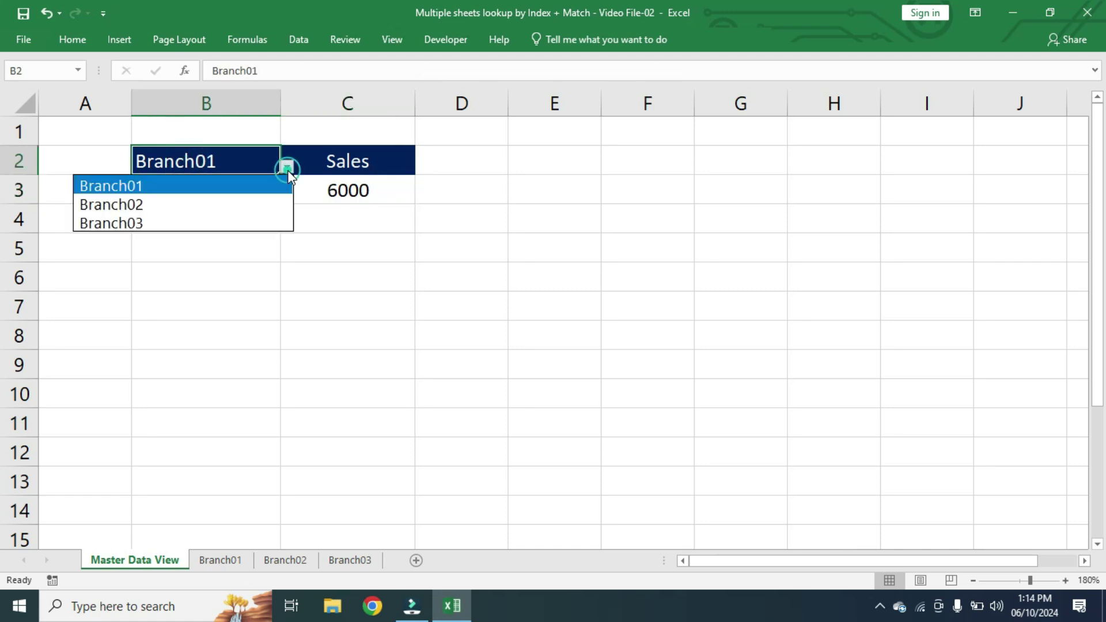
click(120, 205)
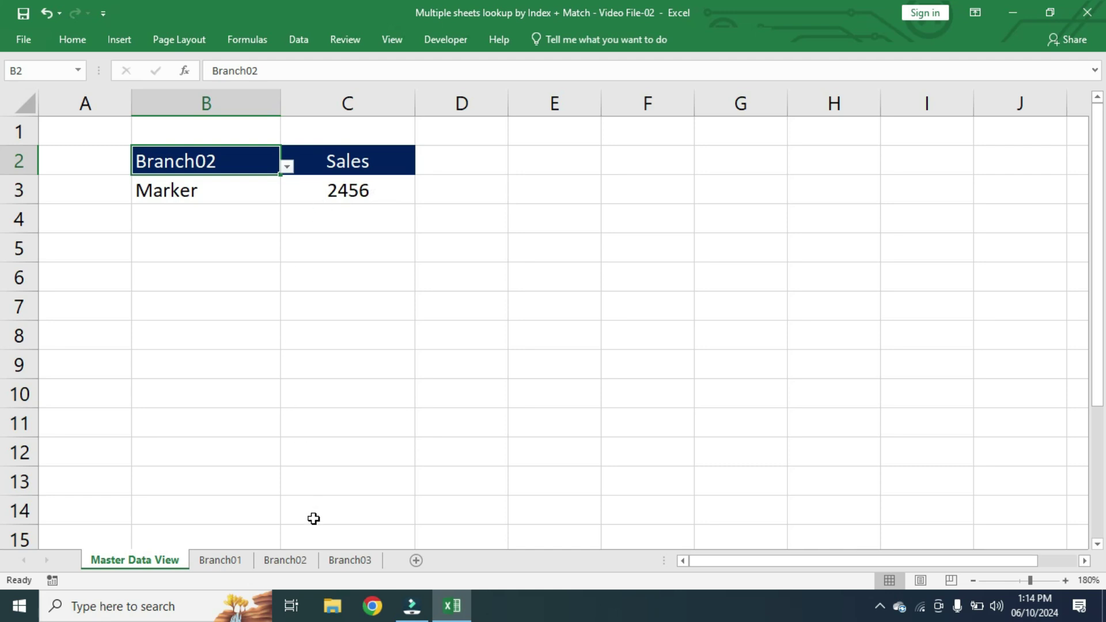
click(287, 561)
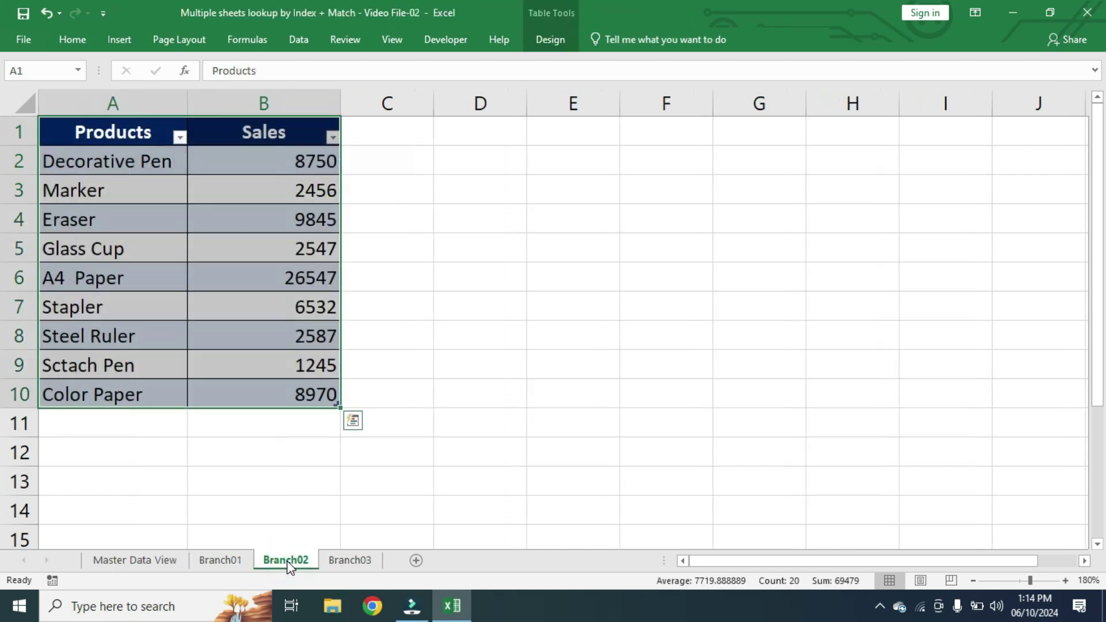
click(95, 195)
click(297, 193)
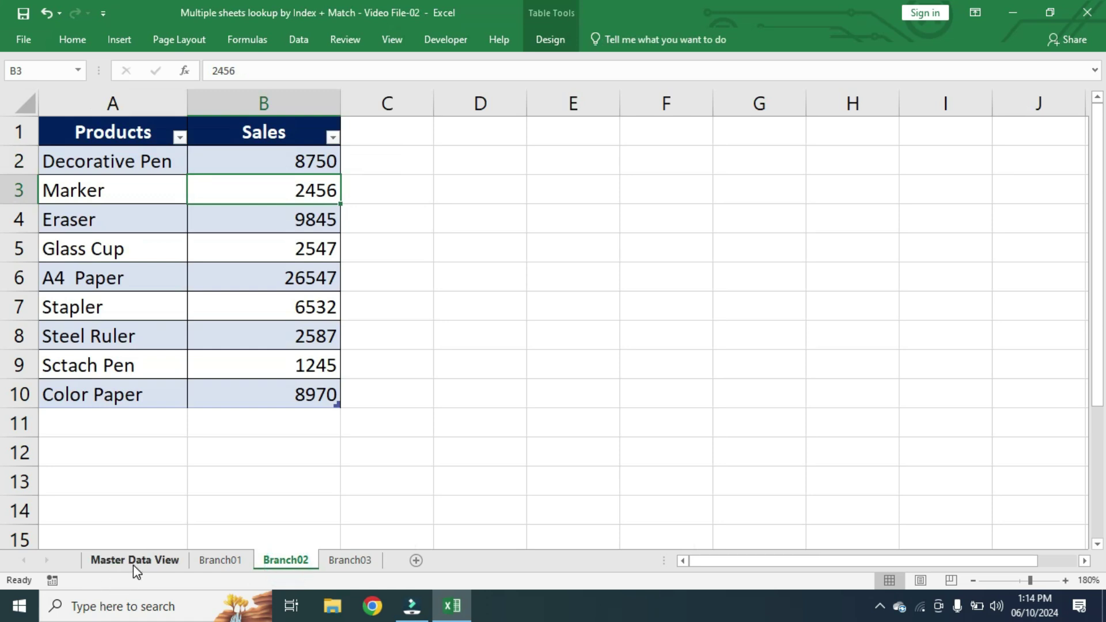
click(148, 566)
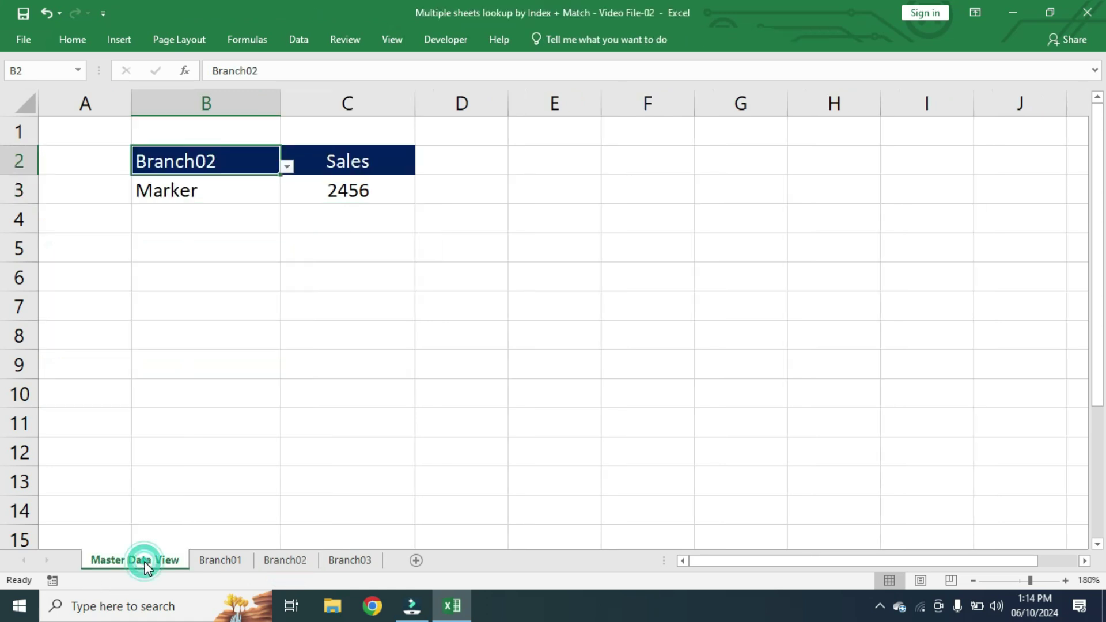
Switch the branch to Branch03 and confirm Marker's 7800 sales on the Branch03 sheet.
click(286, 167)
click(131, 224)
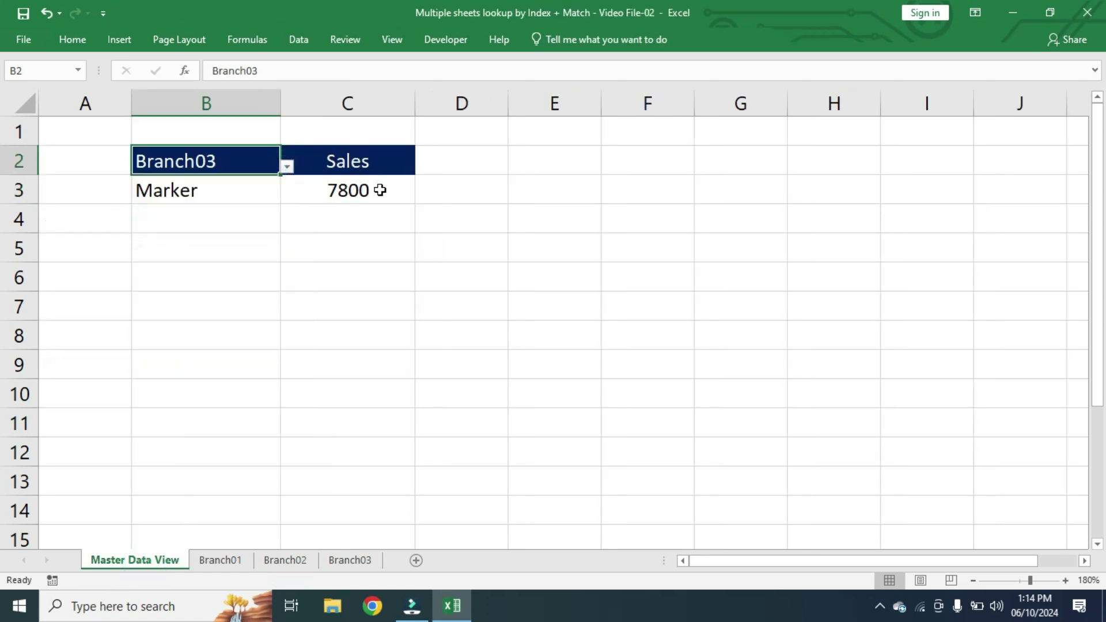
click(380, 189)
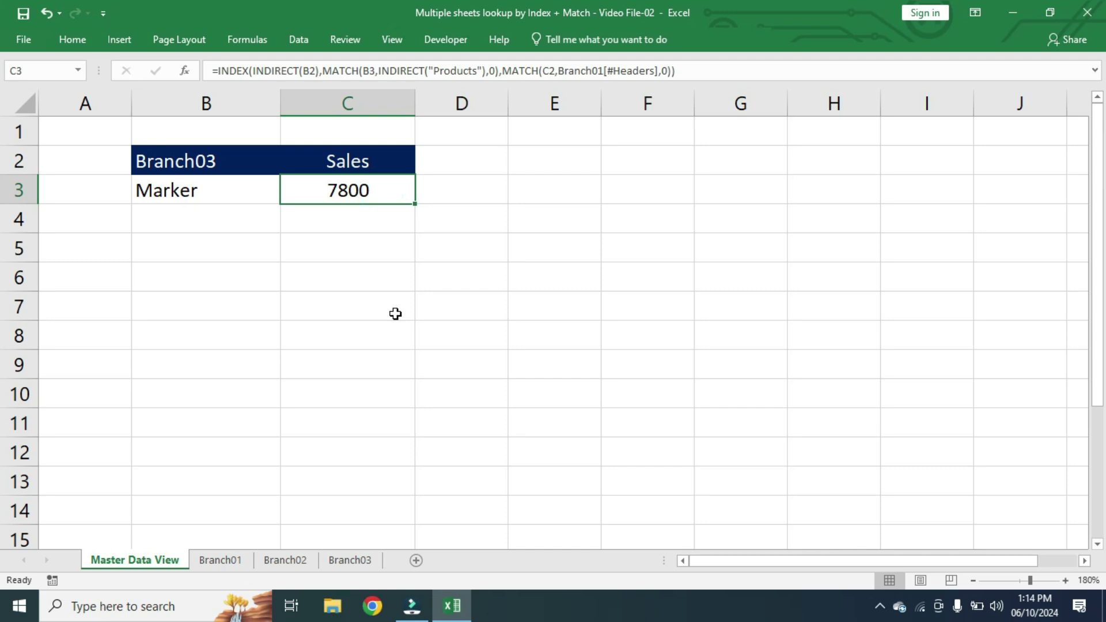
click(357, 562)
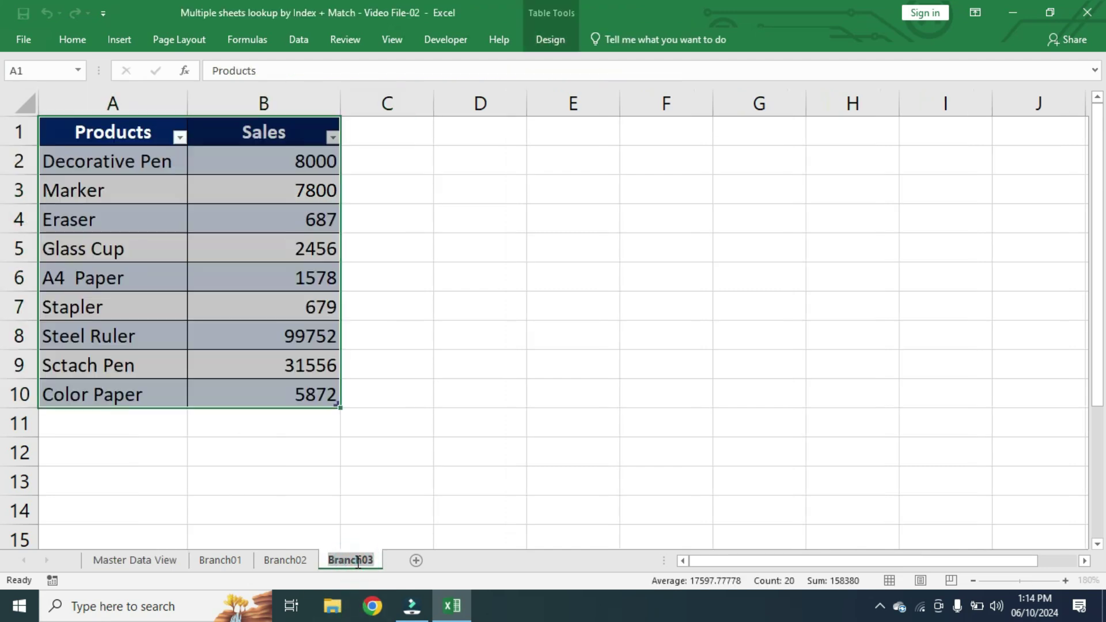
click(99, 192)
click(290, 196)
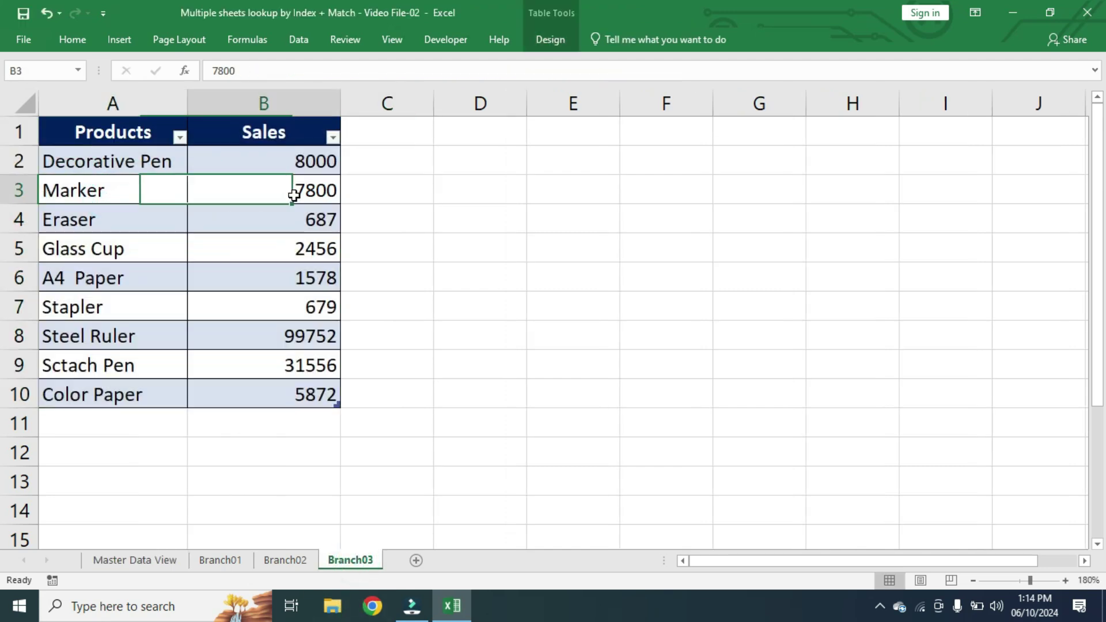
click(165, 561)
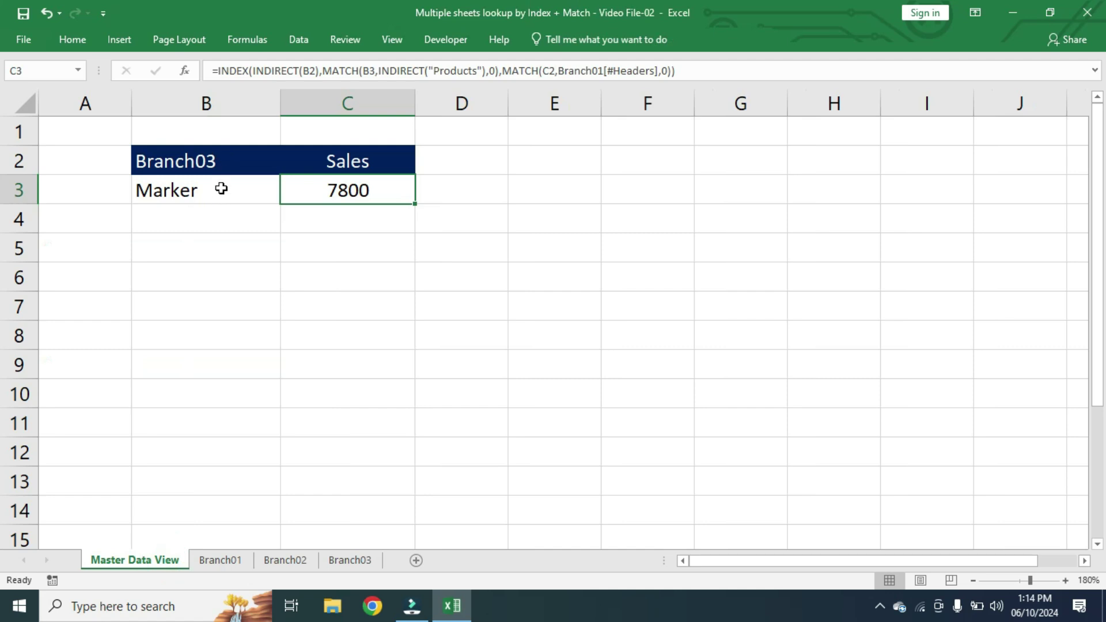
Choose A4 Paper as the product and cycle branches, ending on Branch03 returning 1578.
click(221, 189)
click(286, 196)
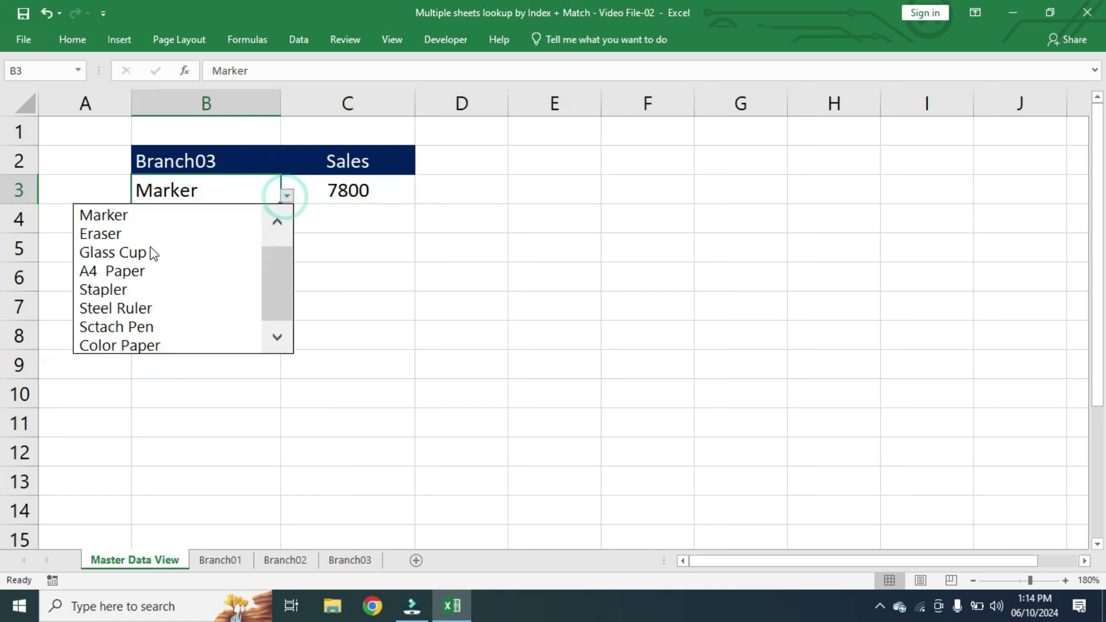
click(118, 270)
key(Up)
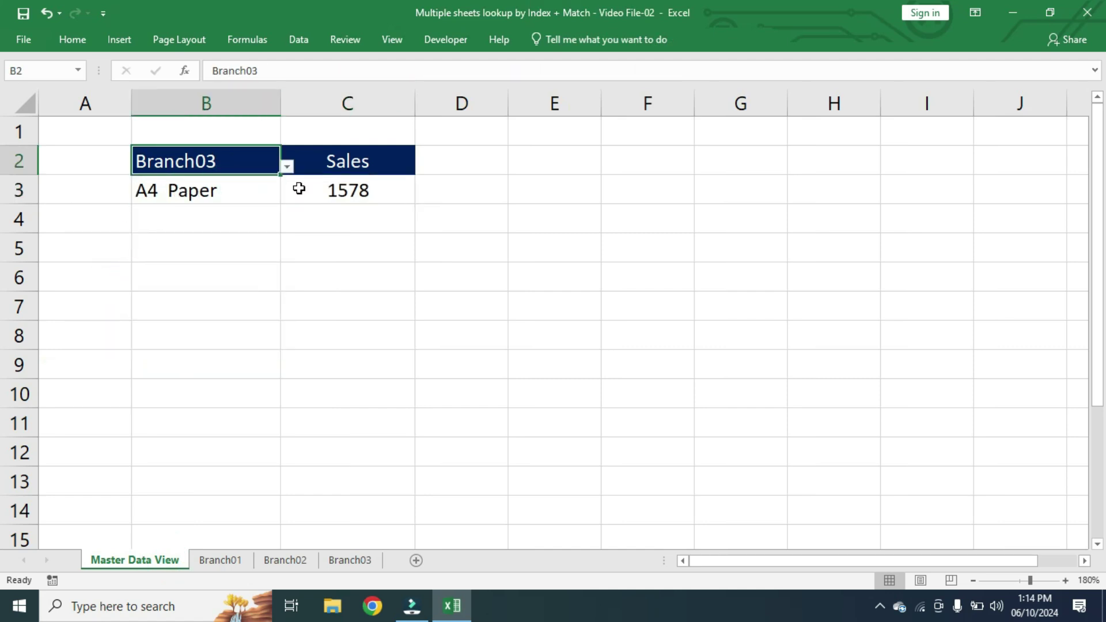
click(287, 167)
click(103, 189)
click(287, 167)
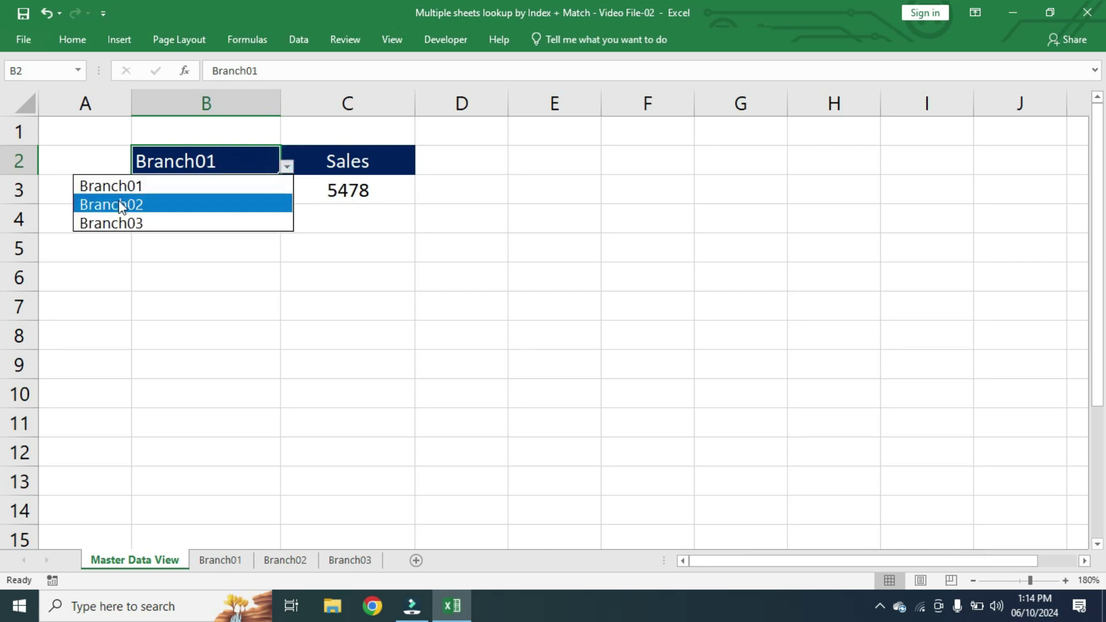
click(115, 204)
click(286, 167)
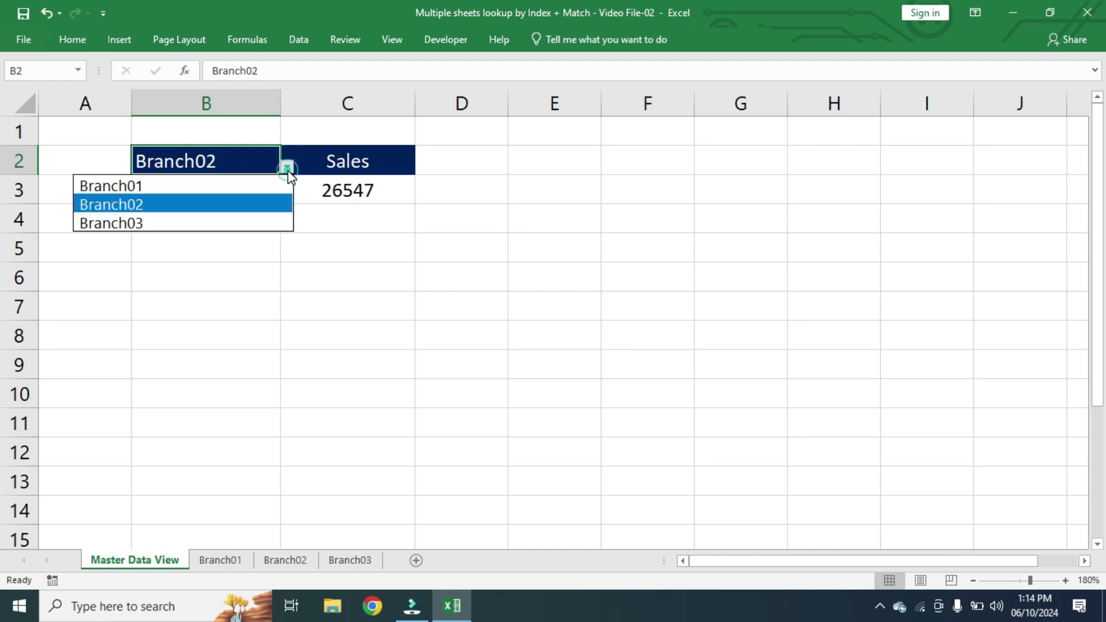
click(115, 223)
click(215, 196)
click(389, 189)
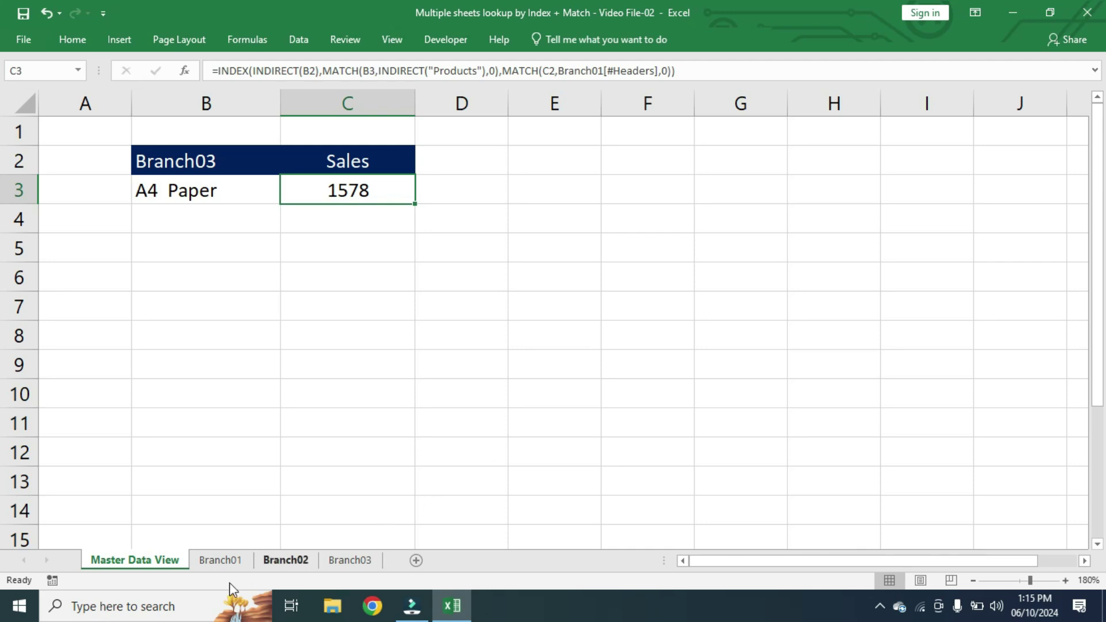
Enter Rubber Stamp with sales 5050 in row 11 below the Branch01 table.
click(221, 560)
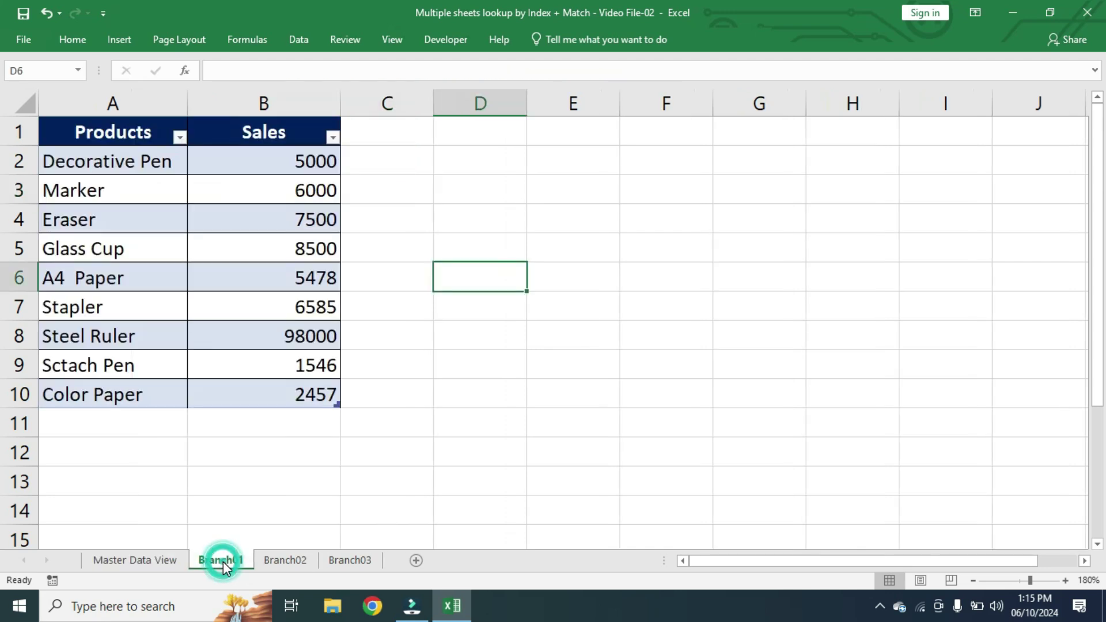
click(106, 421)
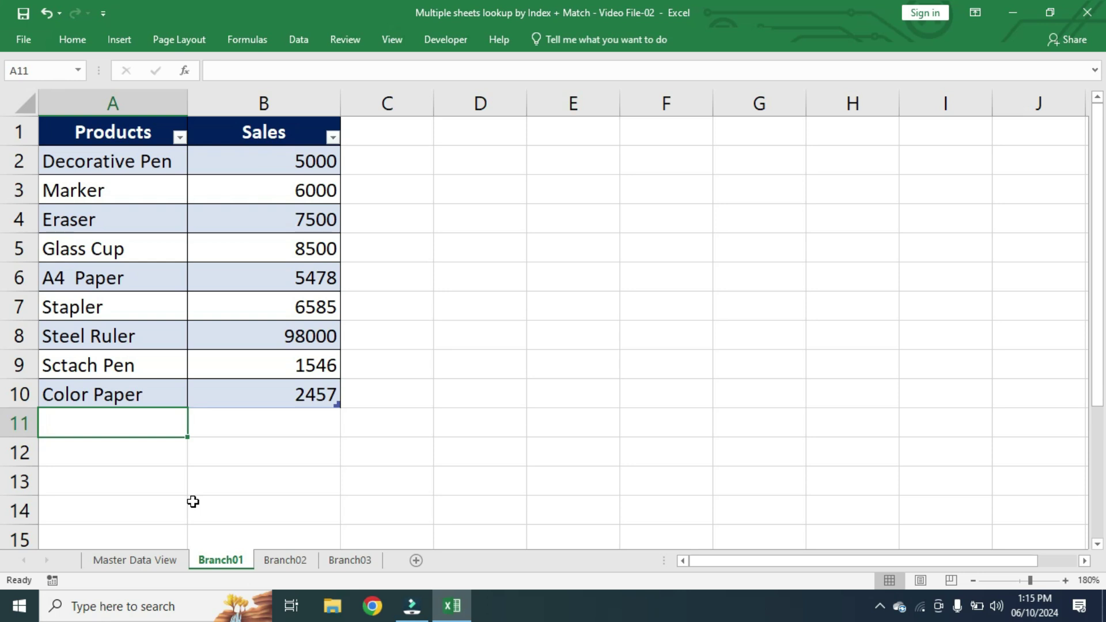
text(Rubbe)
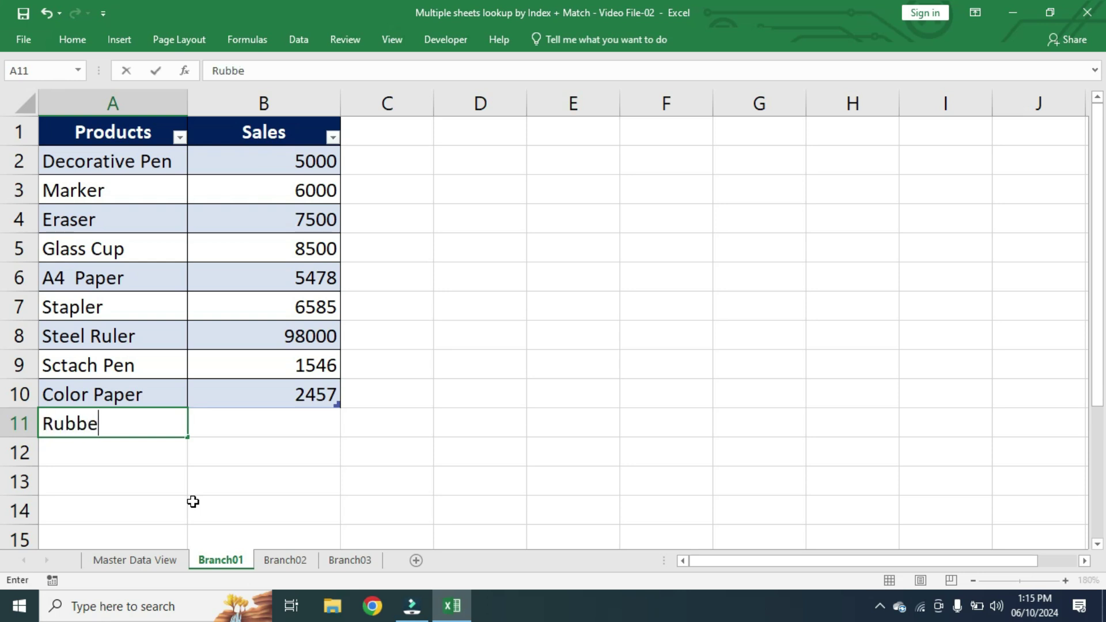
text(r Stamp)
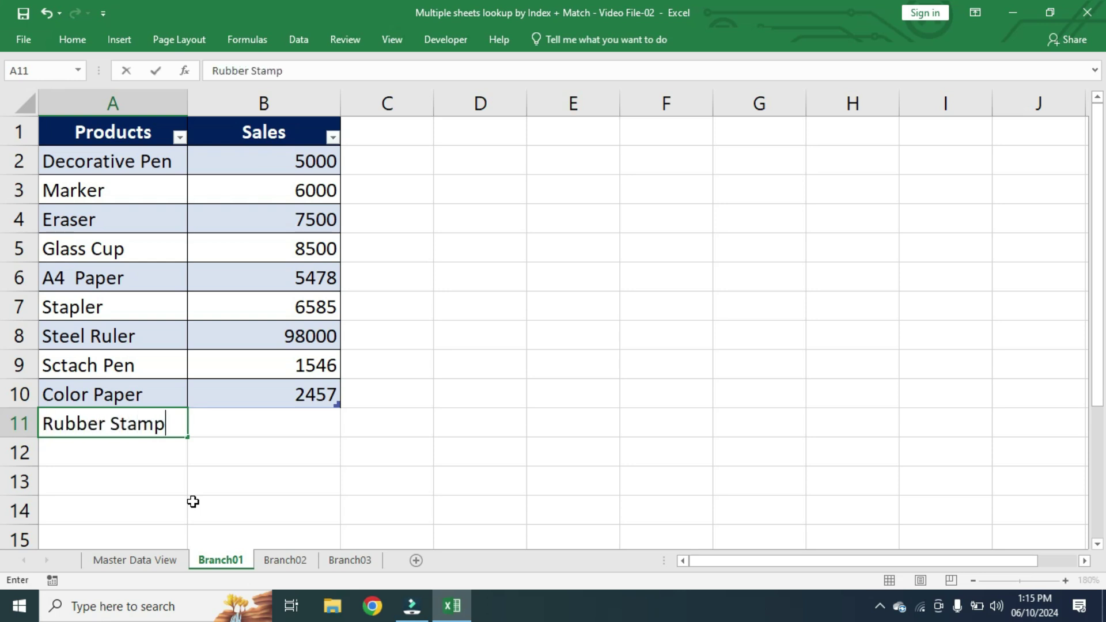
key(Tab)
text(5050)
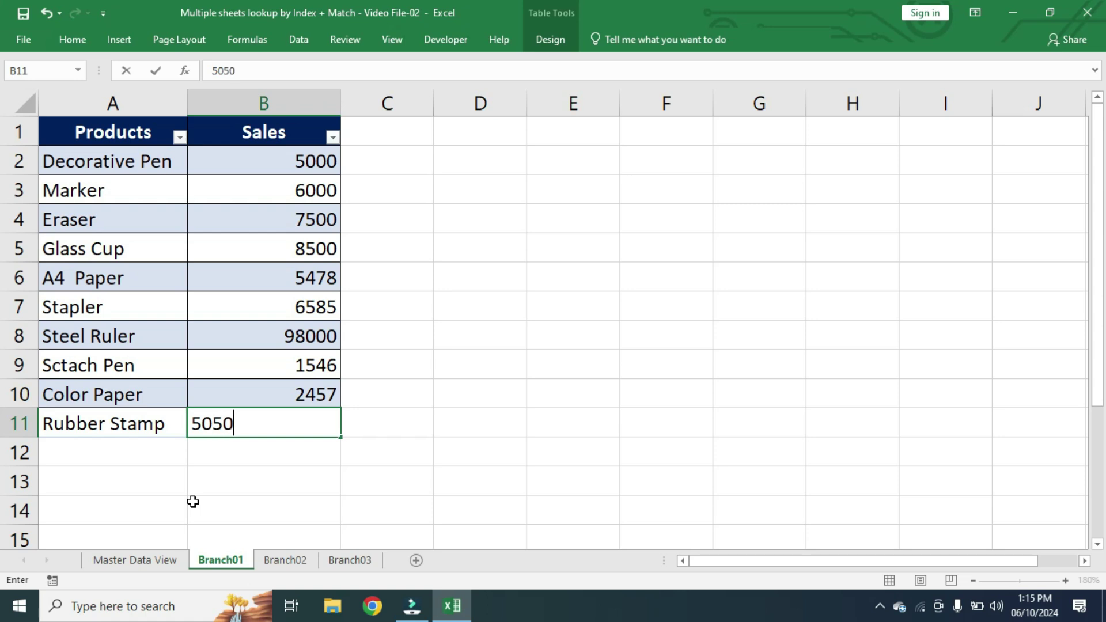
key(ctrl+Return)
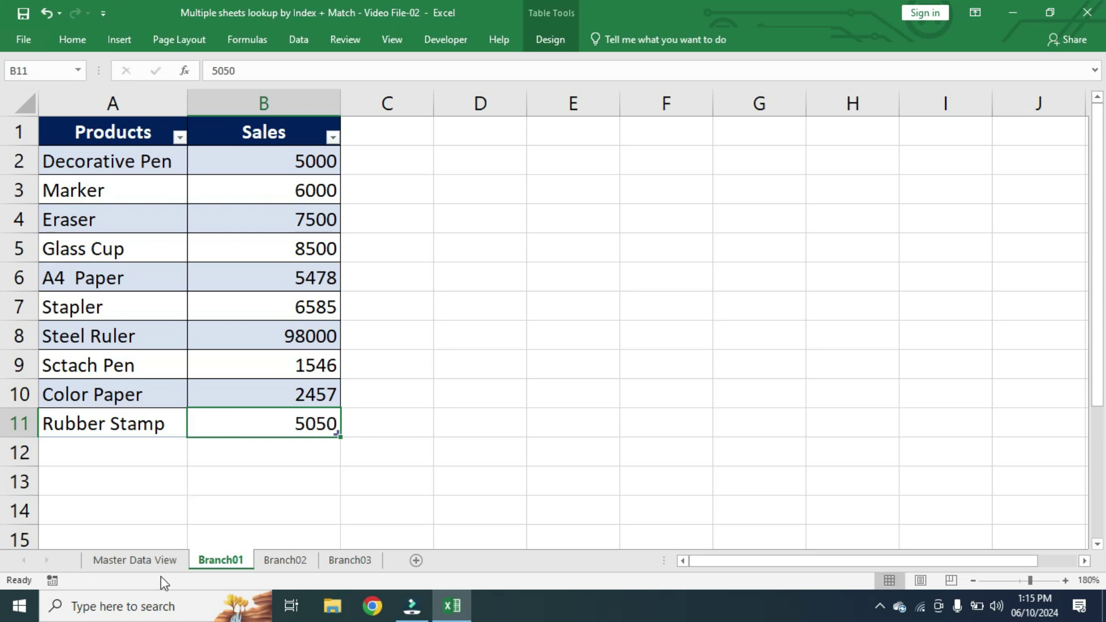
click(156, 568)
Pick Rubber Stamp in the B3 product dropdown, which gives #REF! under Branch03.
click(225, 187)
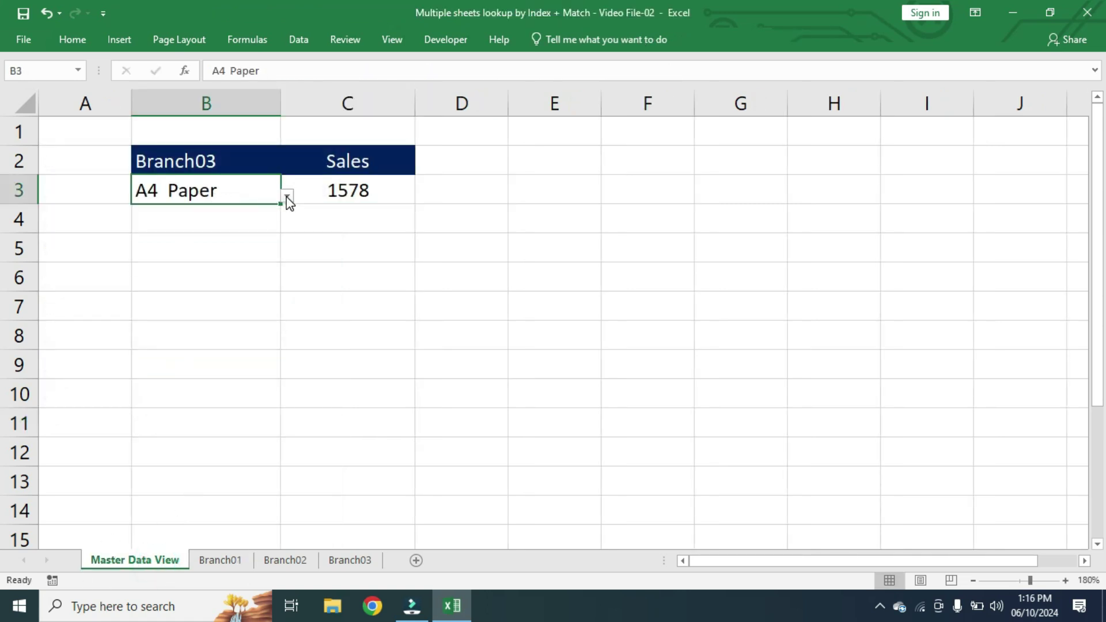
click(286, 196)
click(277, 267)
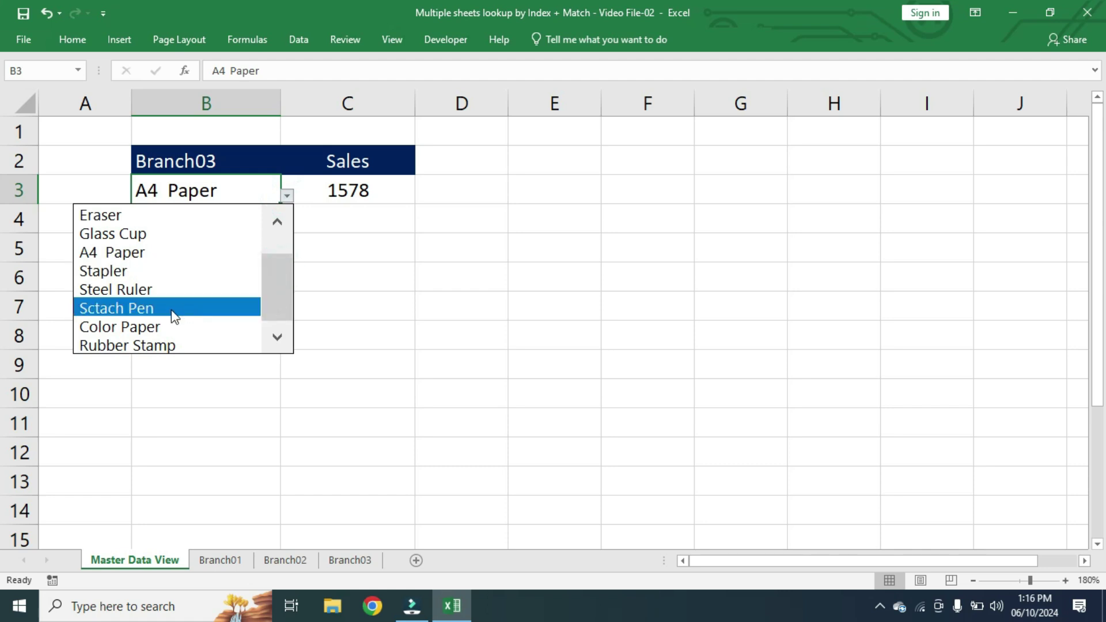
click(139, 344)
click(365, 191)
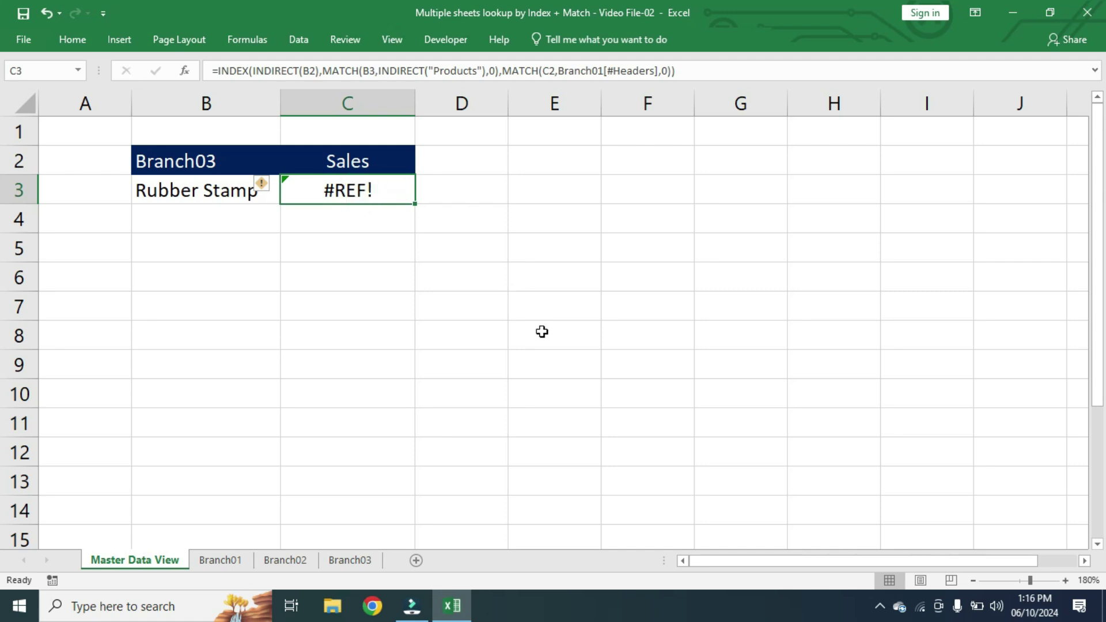
Switch B2 to Branch01 so C3 shows Rubber Stamp's 5050 sales.
click(219, 196)
click(198, 159)
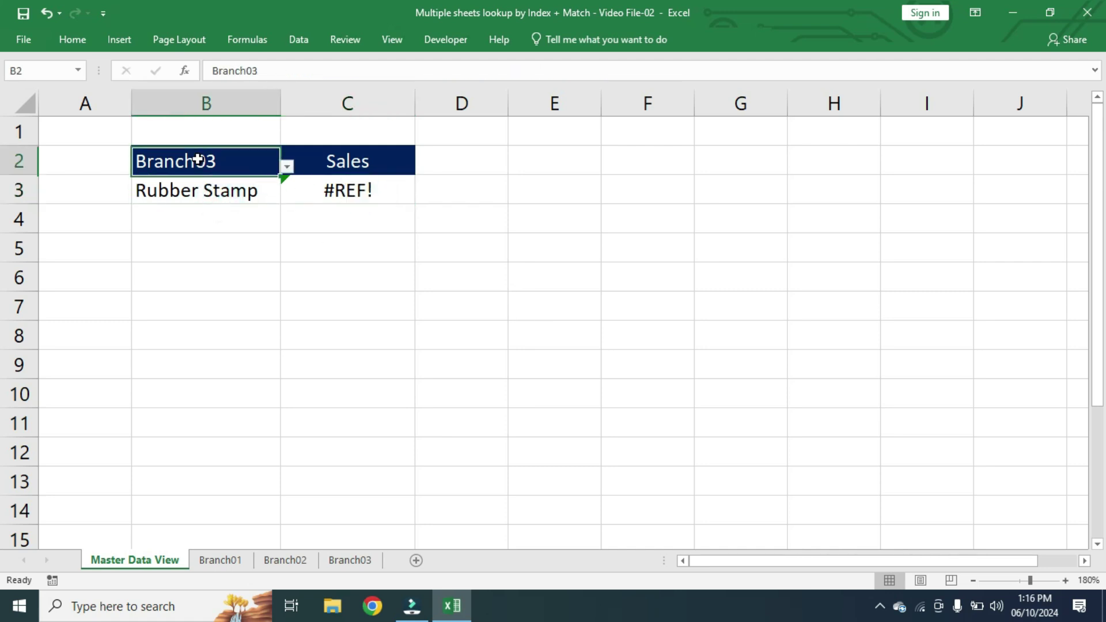
click(287, 167)
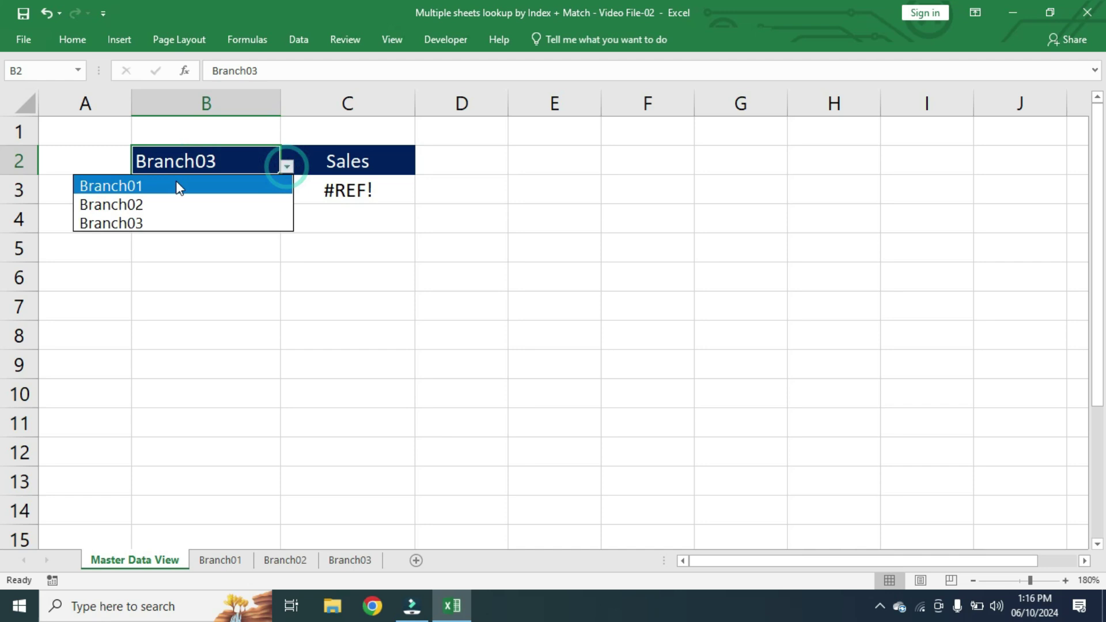
click(111, 185)
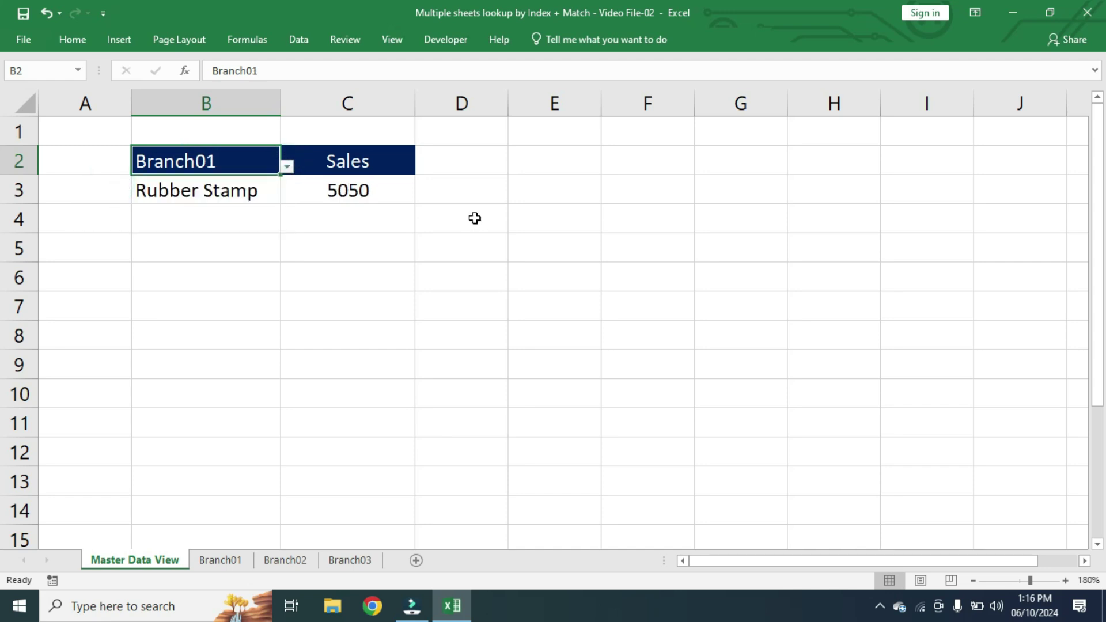
click(350, 191)
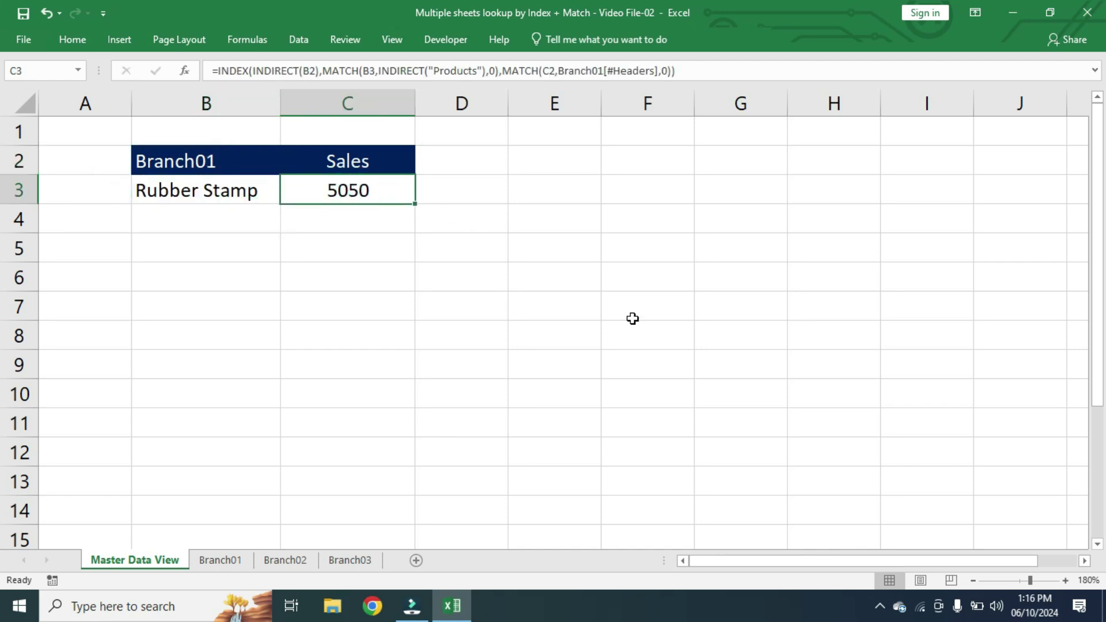